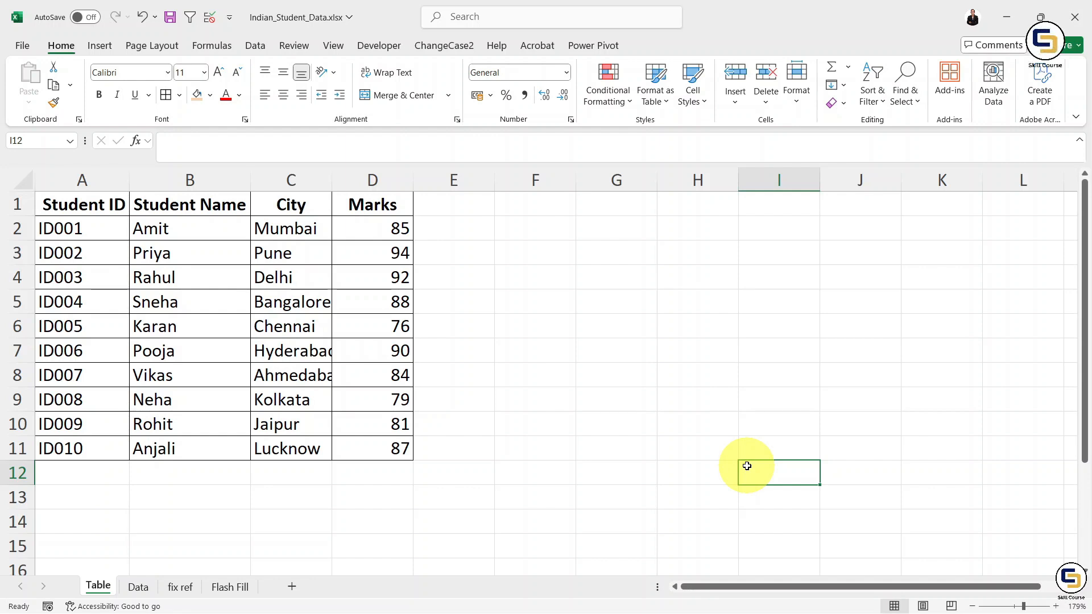
Apply a filter to the header row A1:D1 and look through the City column's filter options
{"action": "left_click", "coordinate": [111, 204]}
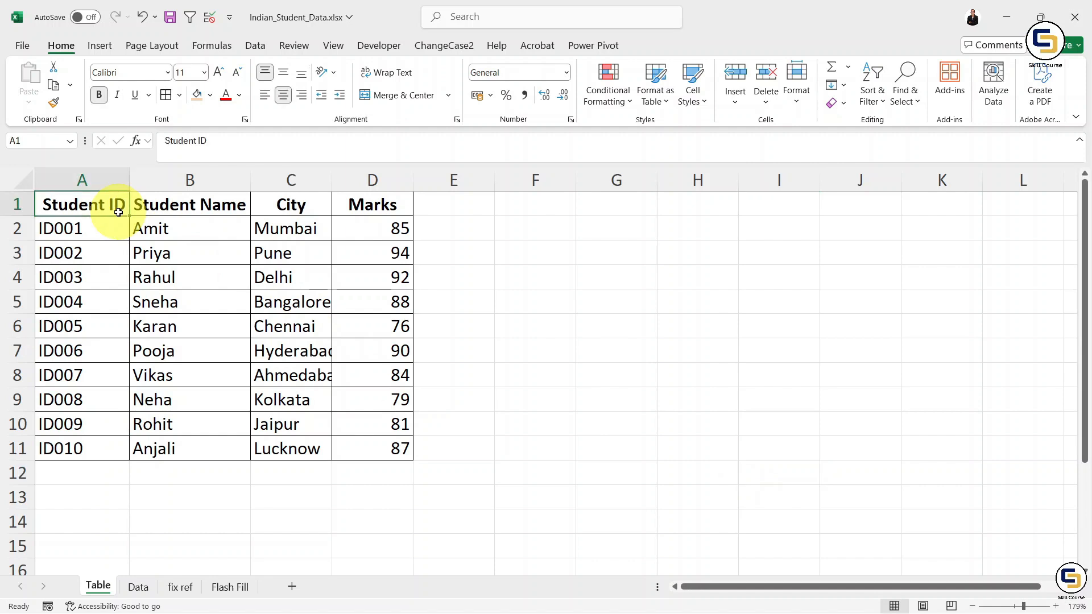
{"action": "left_click_drag", "start_coordinate": [84, 196], "coordinate": [360, 207]}
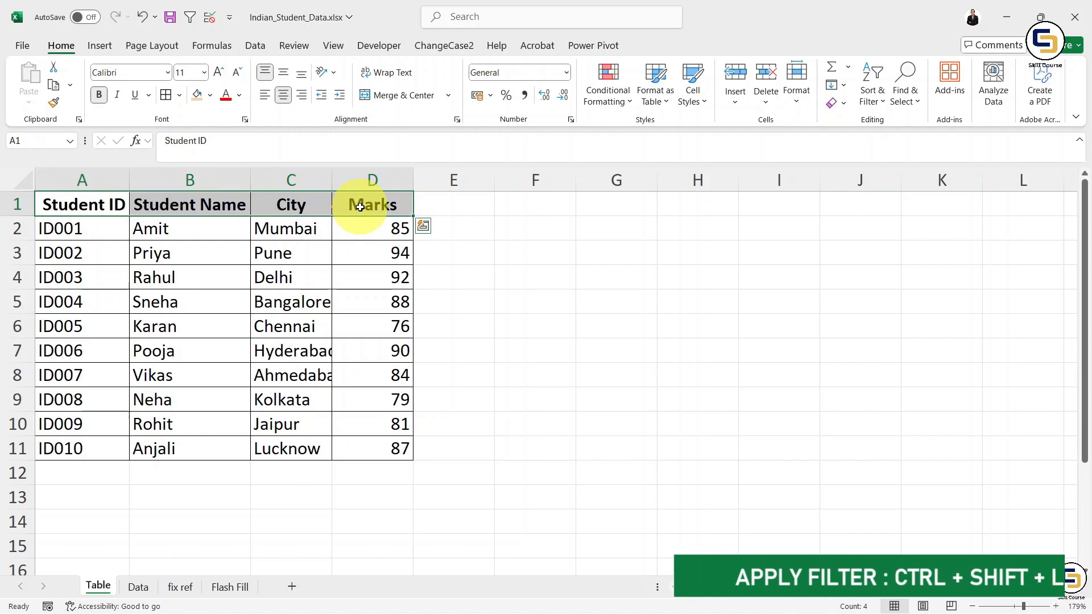
{"action": "key", "text": "ctrl+shift+l"}
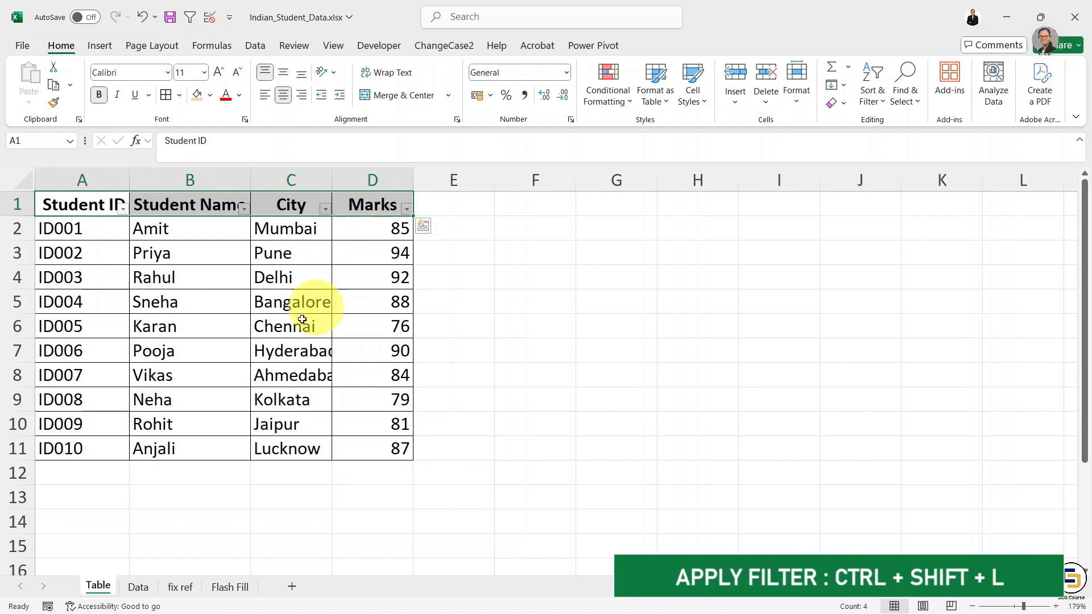
{"action": "left_click", "coordinate": [216, 269]}
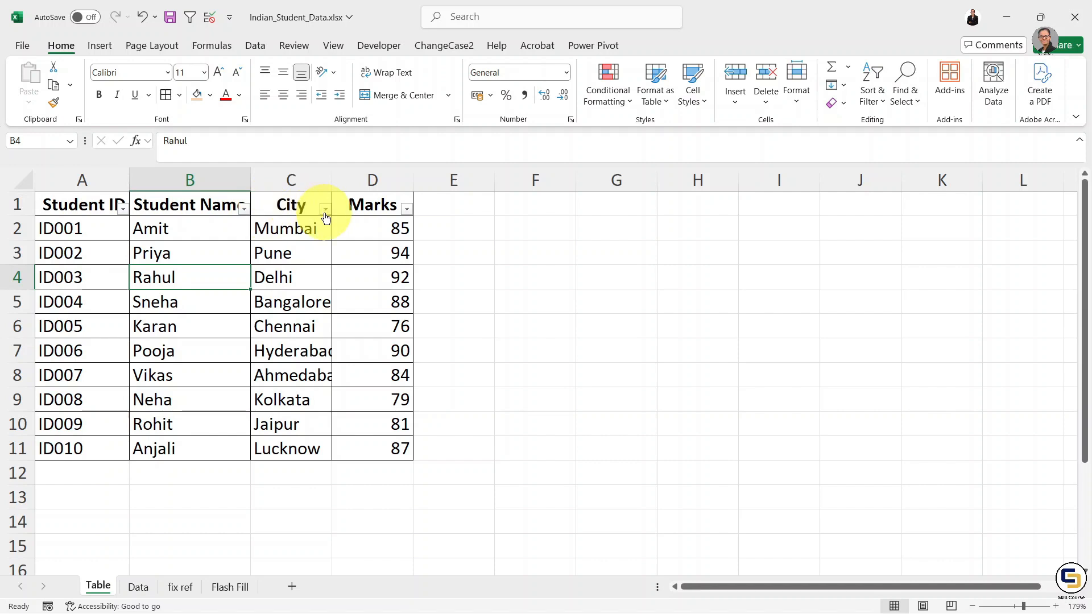
{"action": "left_click", "coordinate": [325, 209]}
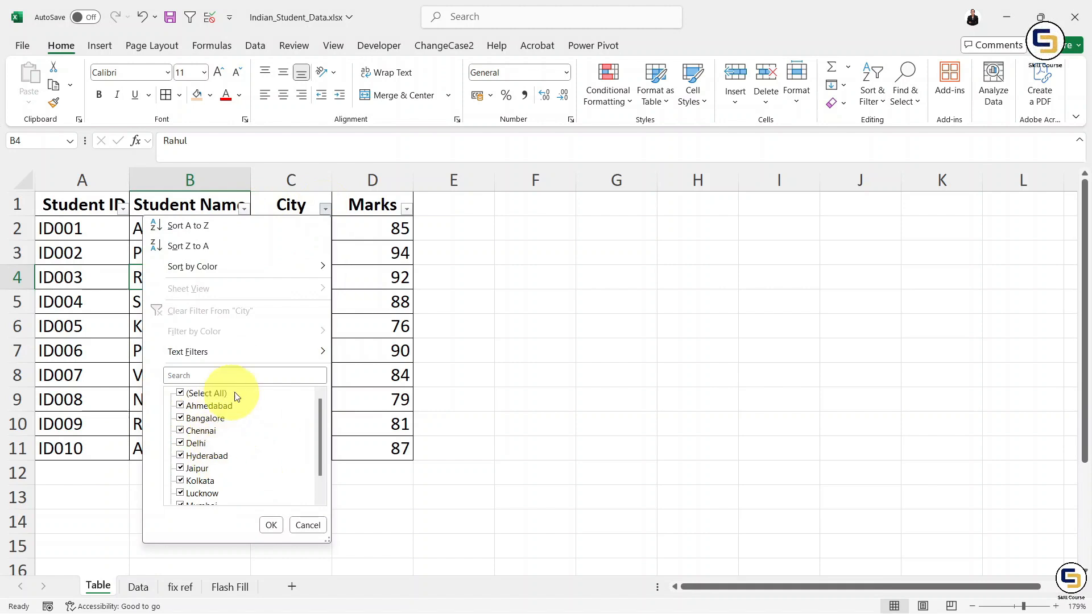
{"action": "left_click", "coordinate": [530, 352]}
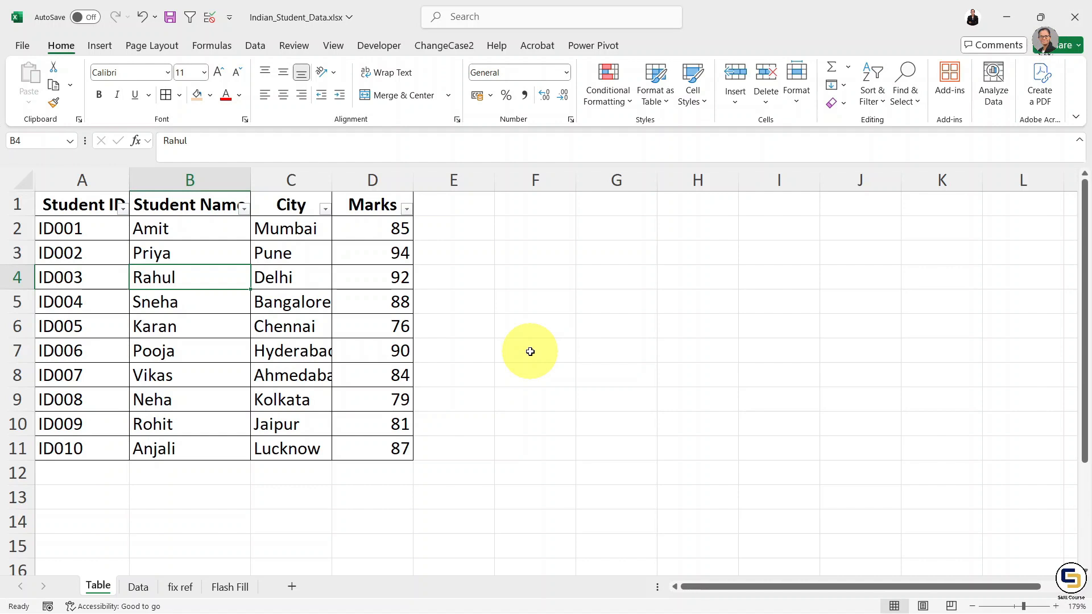
Autofit the City column's width and remove the filter from the header row
{"action": "double_click", "coordinate": [332, 180]}
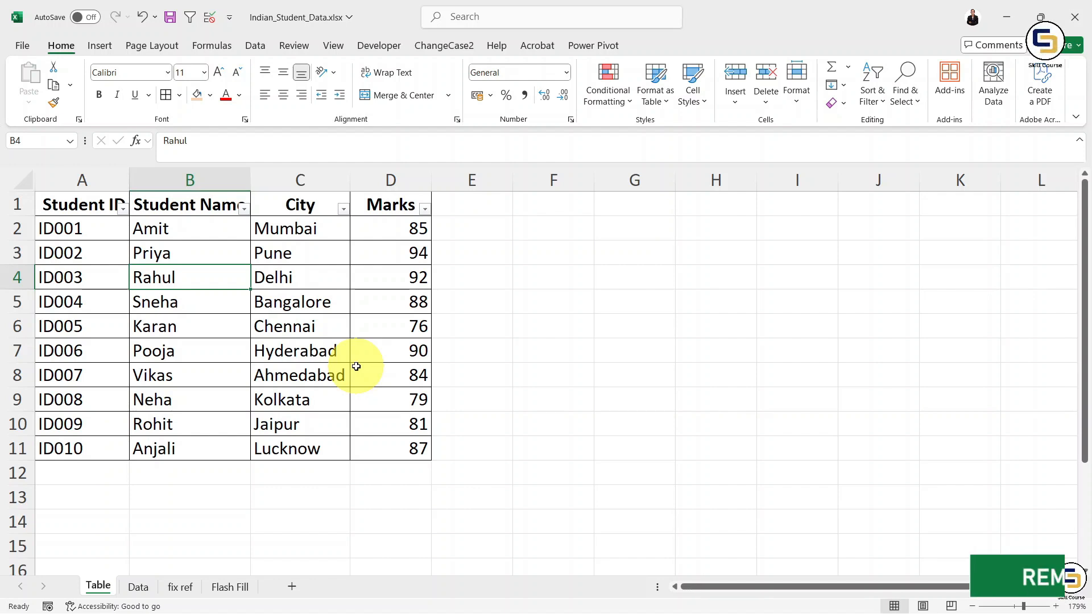
{"action": "key", "text": "ctrl+shift+l"}
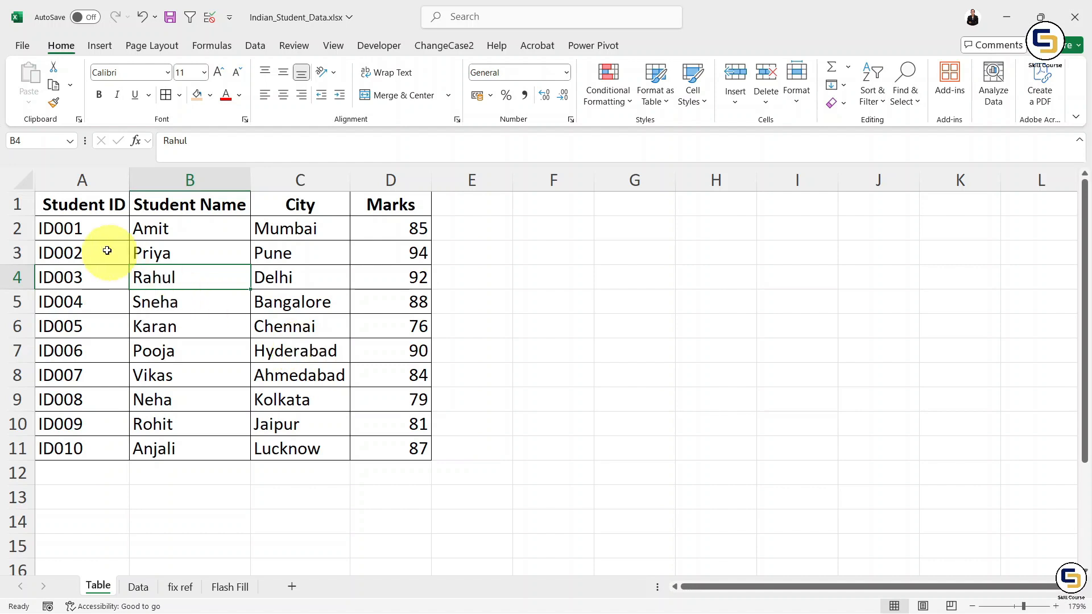
Convert the student data in A1:D11 into a table with headers
{"action": "left_click", "coordinate": [81, 228]}
{"action": "key", "text": "ctrl+a"}
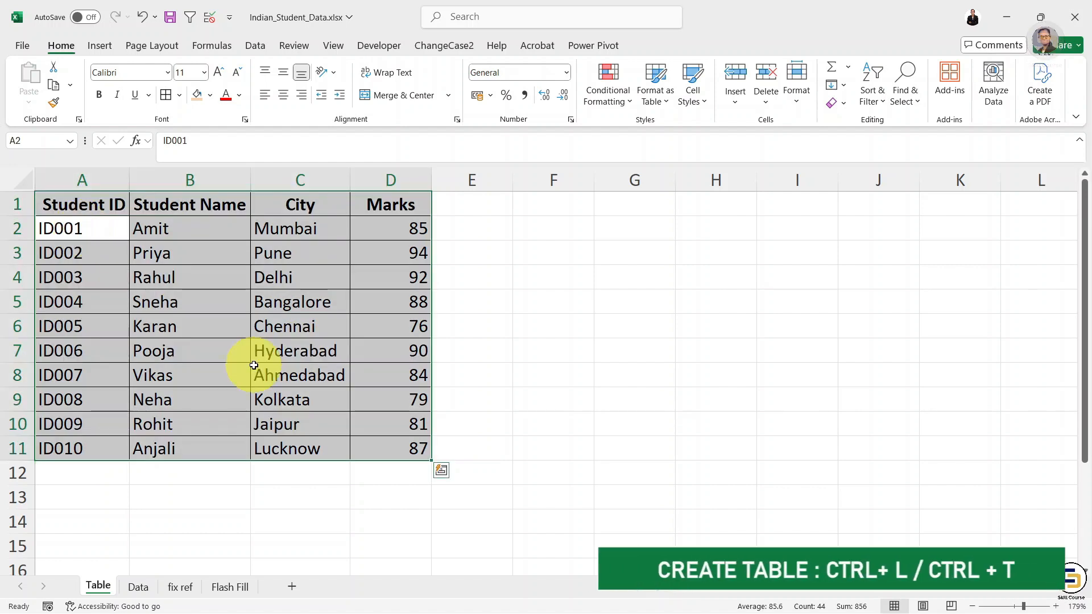
{"action": "key", "text": "ctrl+t"}
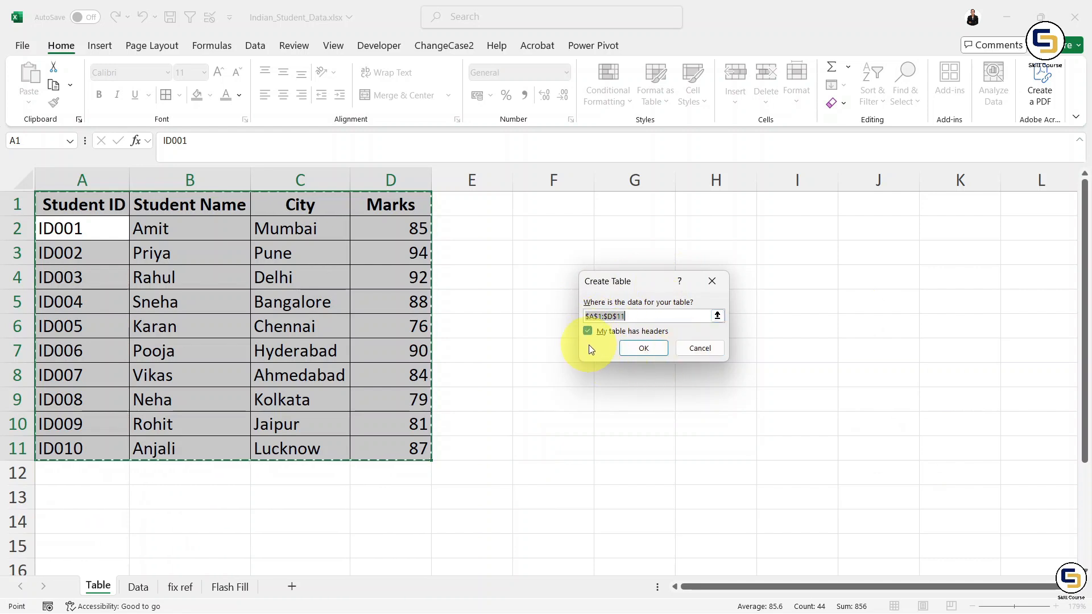
{"action": "left_click", "coordinate": [637, 348]}
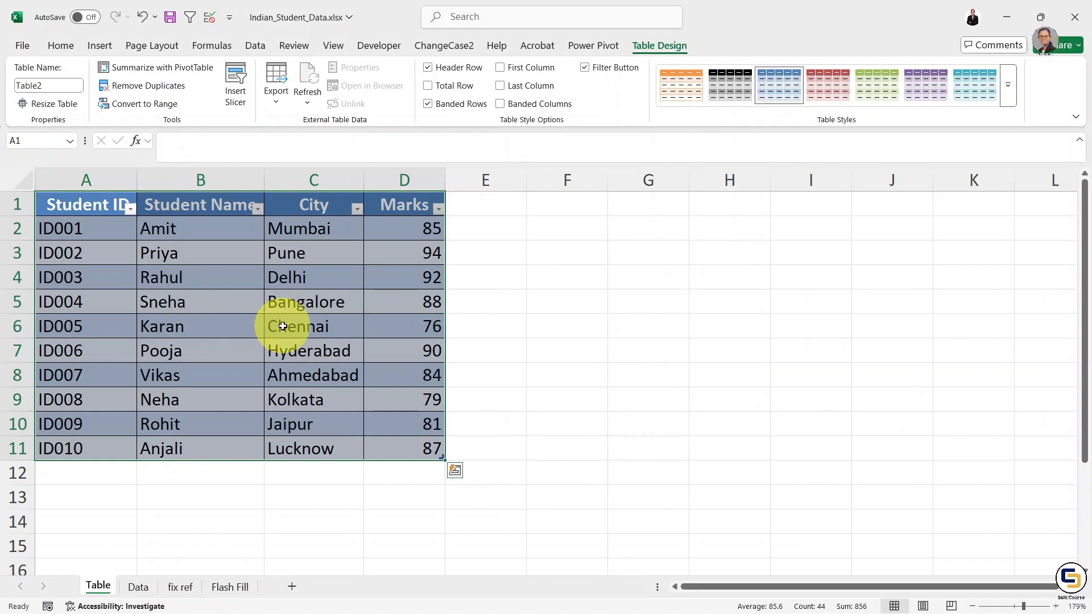
Extend the Student ID series one row down into A12 with ID011
{"action": "left_click", "coordinate": [213, 372]}
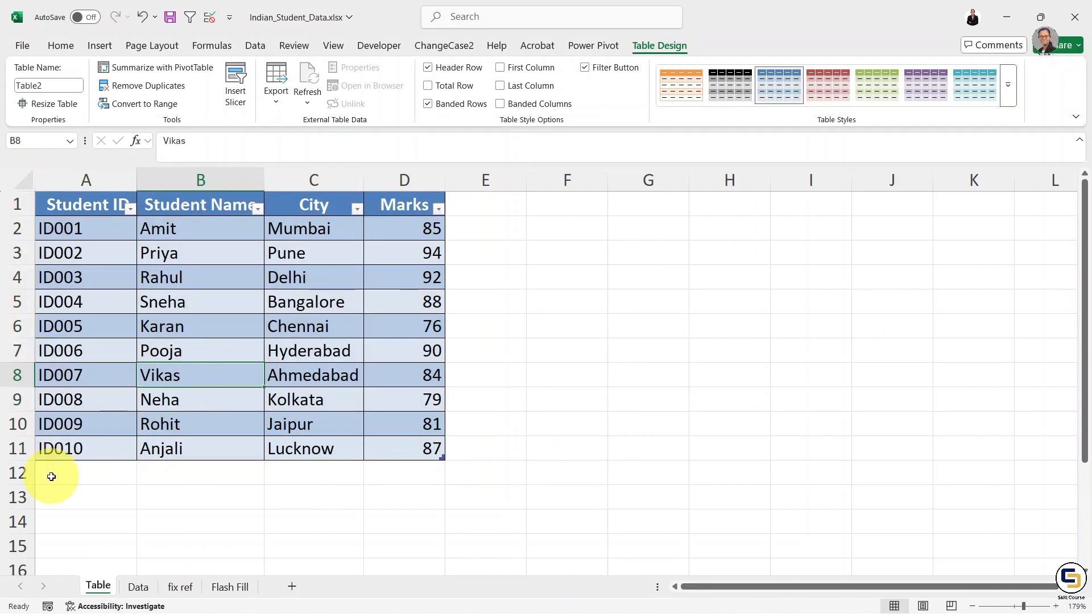
{"action": "left_click", "coordinate": [62, 455]}
{"action": "left_click_drag", "start_coordinate": [135, 460], "coordinate": [127, 485]}
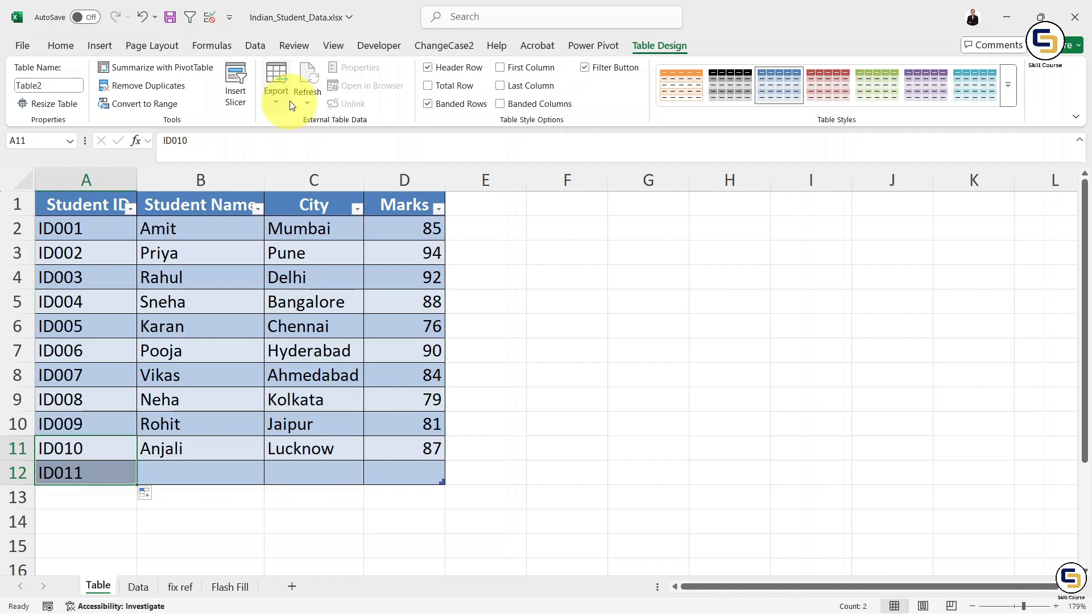
Apply the red banded table style to the student table
{"action": "left_click", "coordinate": [229, 75]}
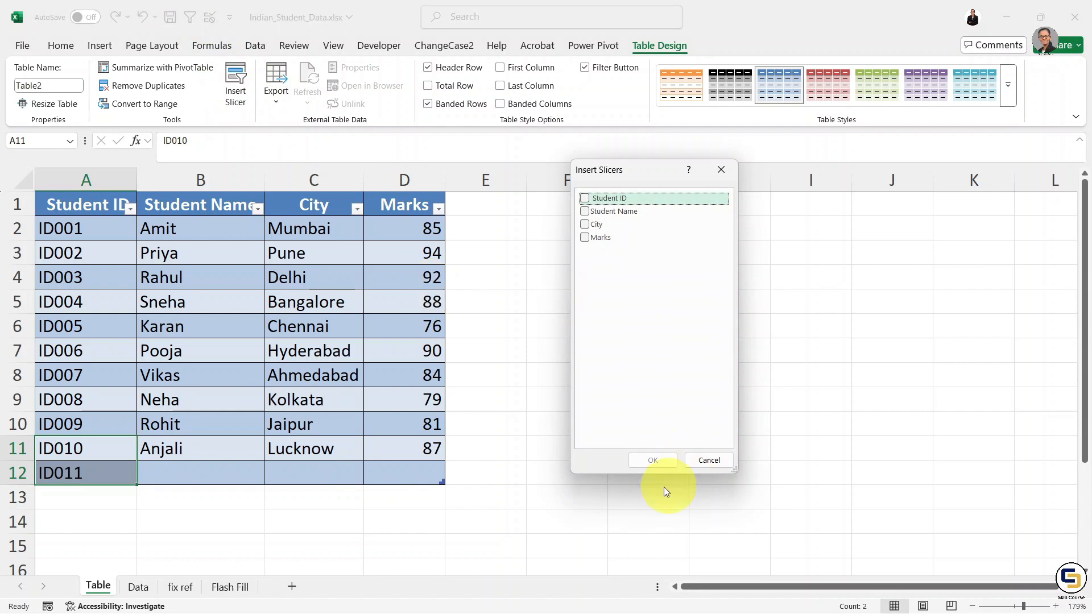
{"action": "left_click", "coordinate": [717, 172]}
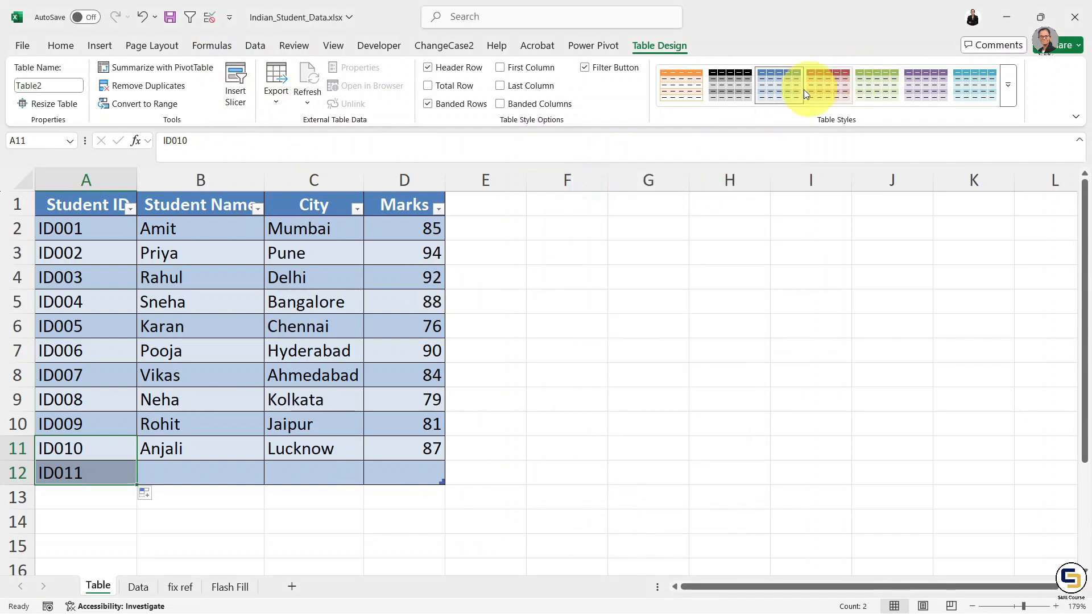
{"action": "left_click", "coordinate": [840, 77]}
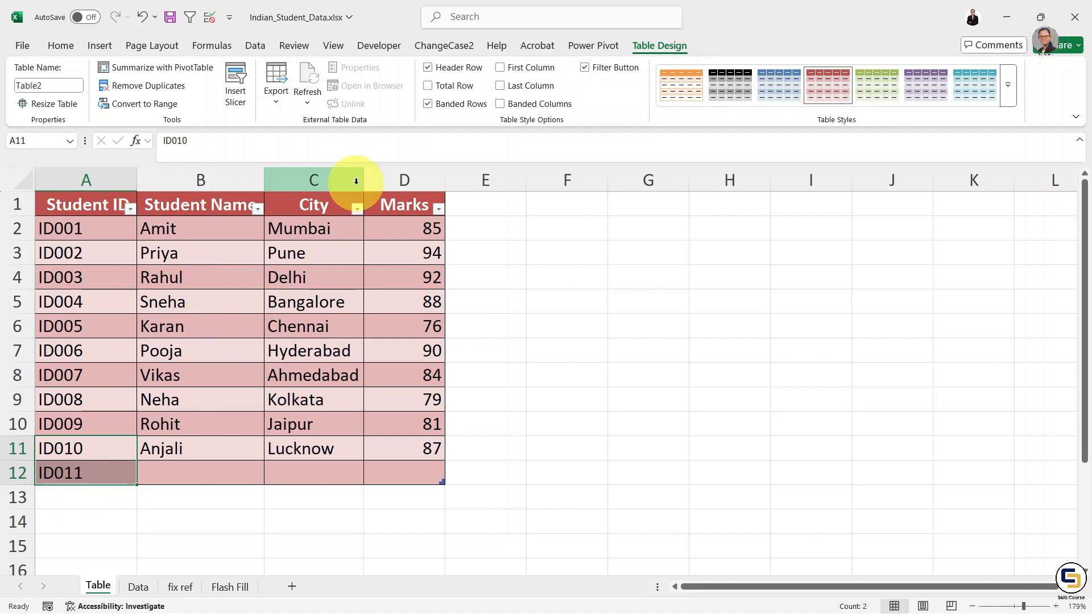
Format the Marks column cells D1:D12 as Number with 2 decimal places
{"action": "left_click_drag", "start_coordinate": [401, 206], "coordinate": [385, 468]}
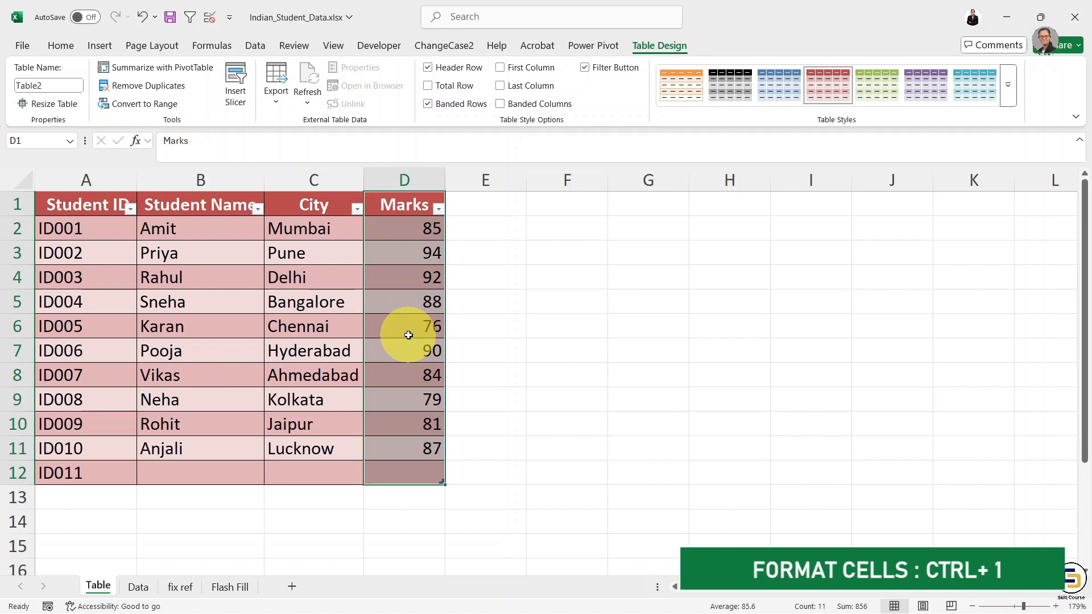
{"action": "key", "text": "ctrl+1"}
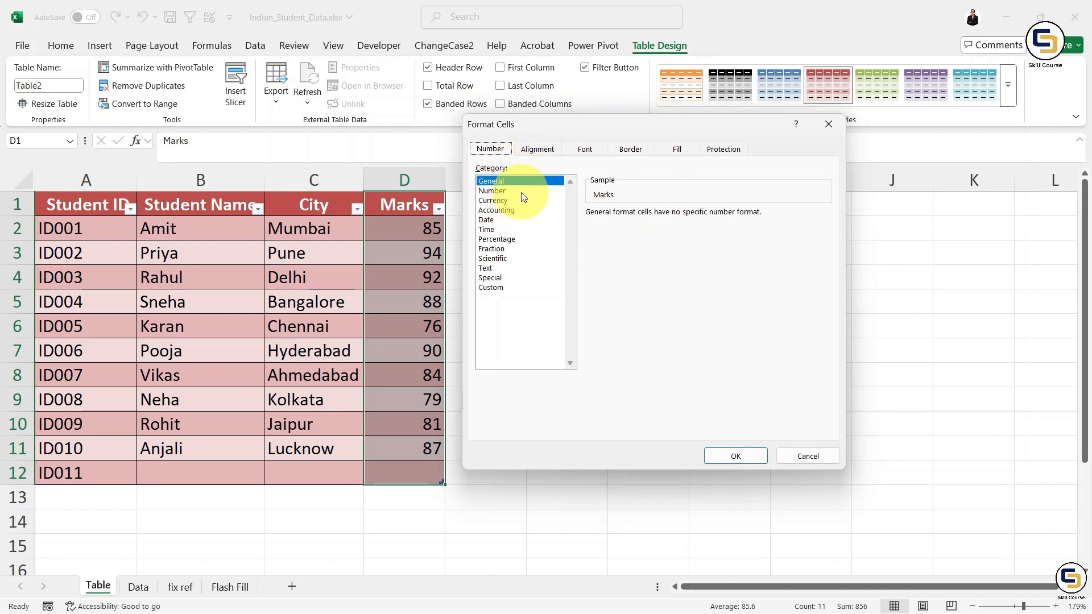
{"action": "left_click", "coordinate": [484, 192]}
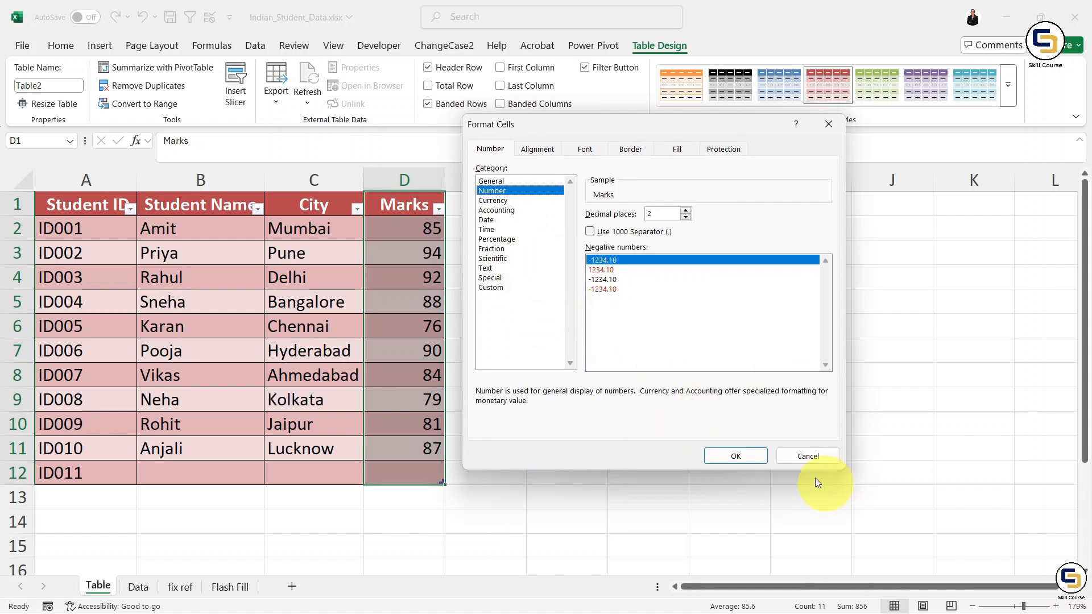
{"action": "left_click", "coordinate": [735, 457]}
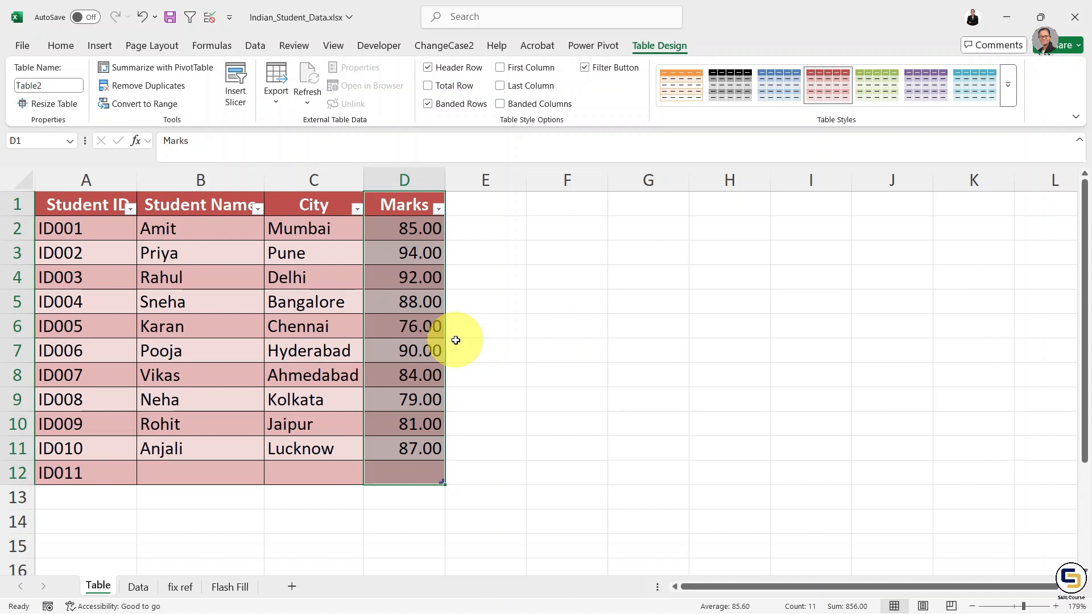
{"action": "left_click", "coordinate": [275, 299]}
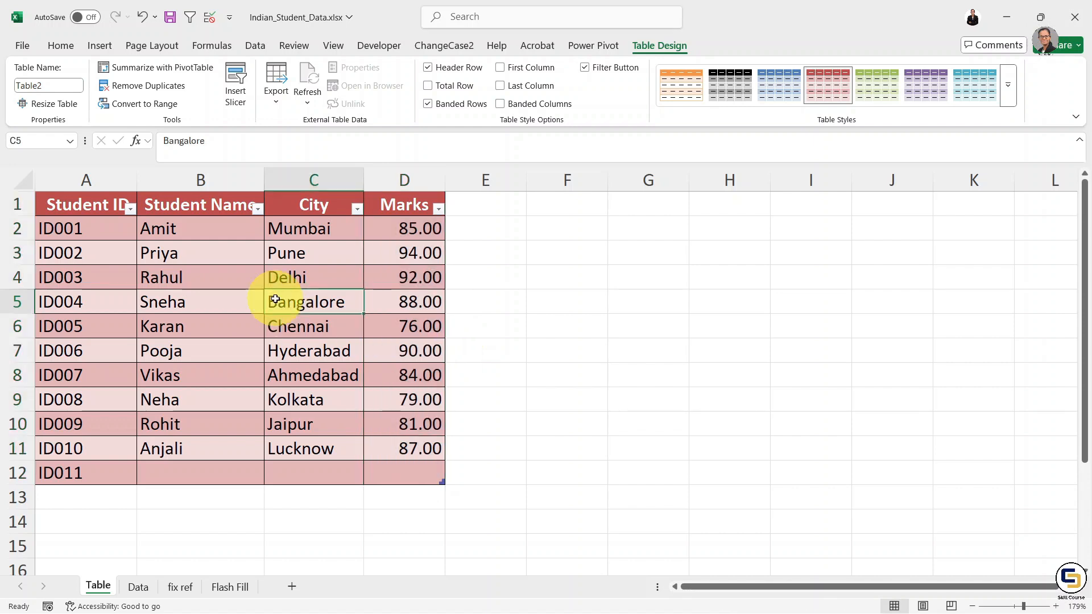
Switch to the Data sheet and select the whole data range A1:D11
{"action": "left_click", "coordinate": [139, 586]}
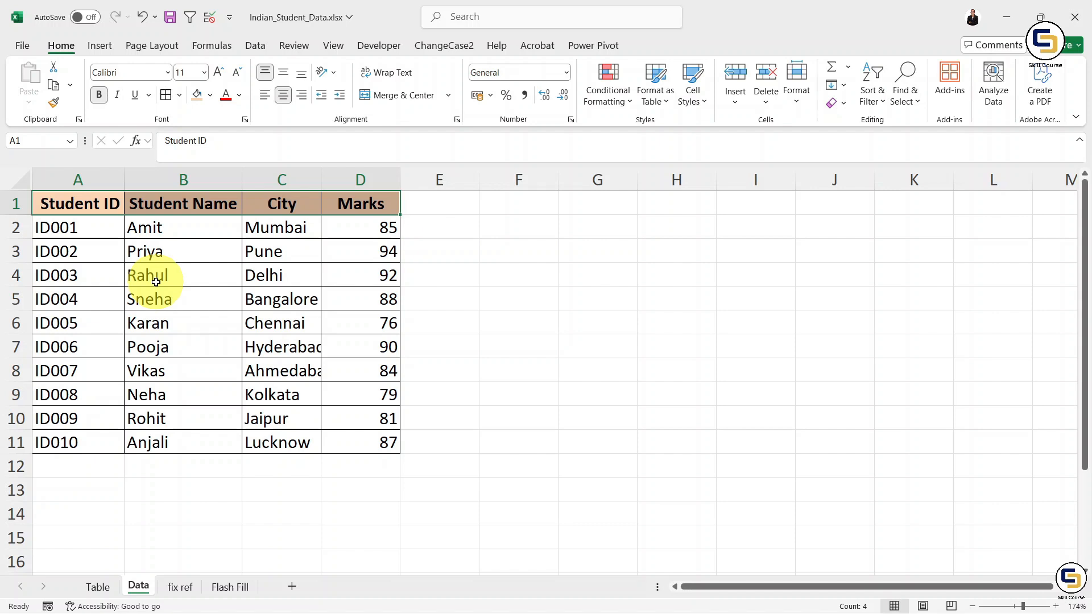
{"action": "key", "text": "ctrl+a"}
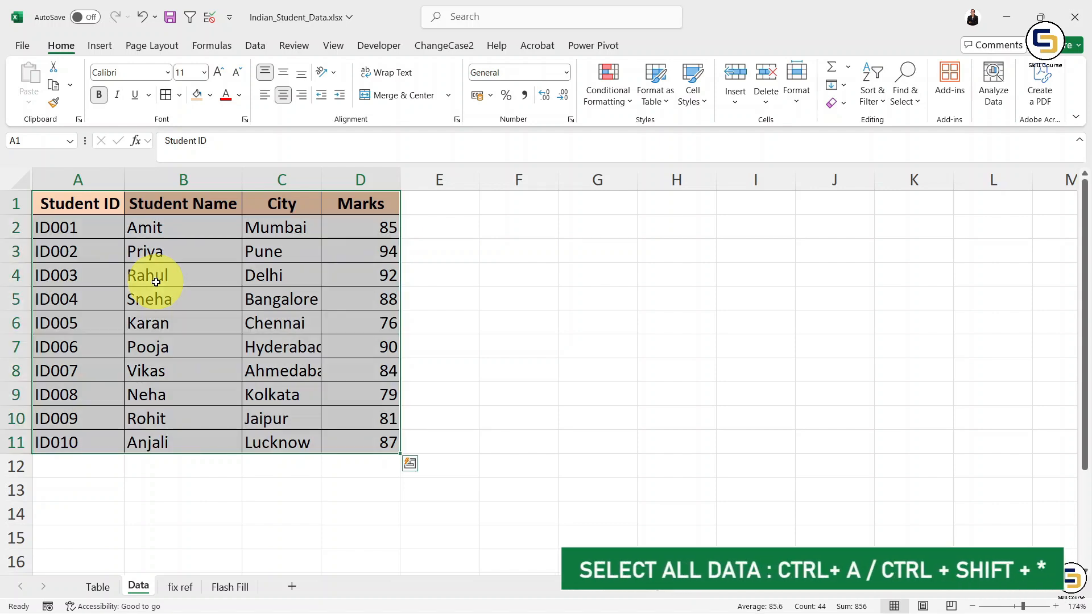
{"action": "left_click", "coordinate": [206, 324]}
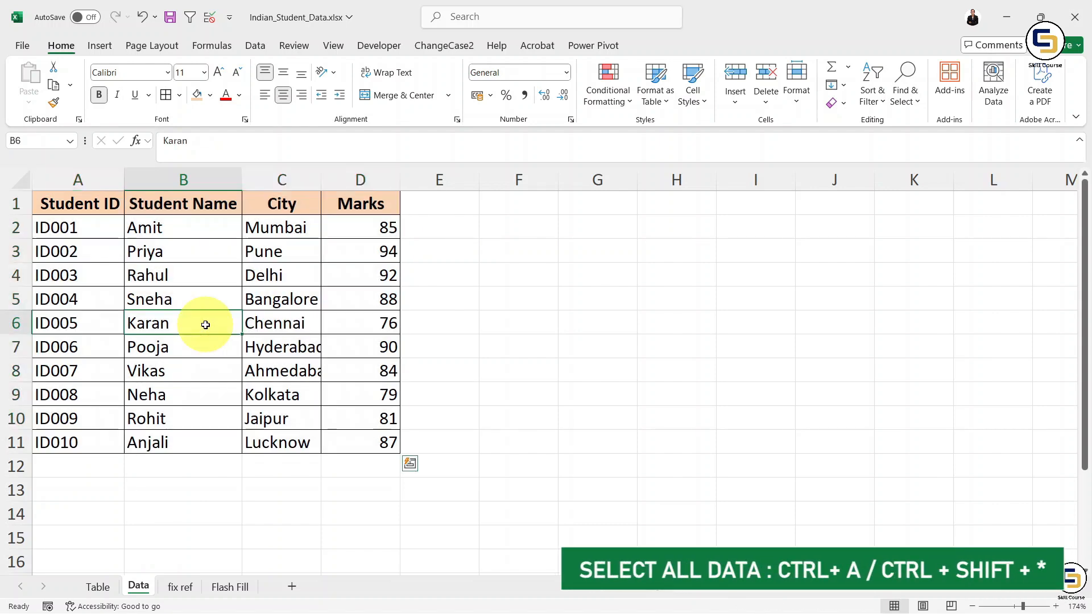
{"action": "left_click", "coordinate": [210, 296]}
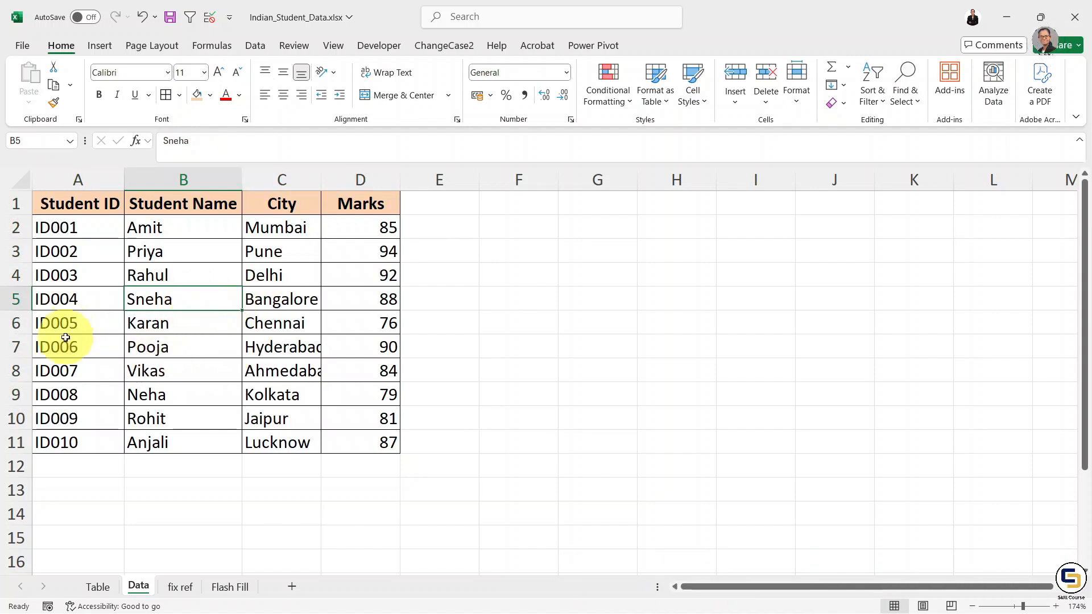
Select all the data starting from cell B7, extending the selection to the entire worksheet
{"action": "left_click", "coordinate": [155, 346]}
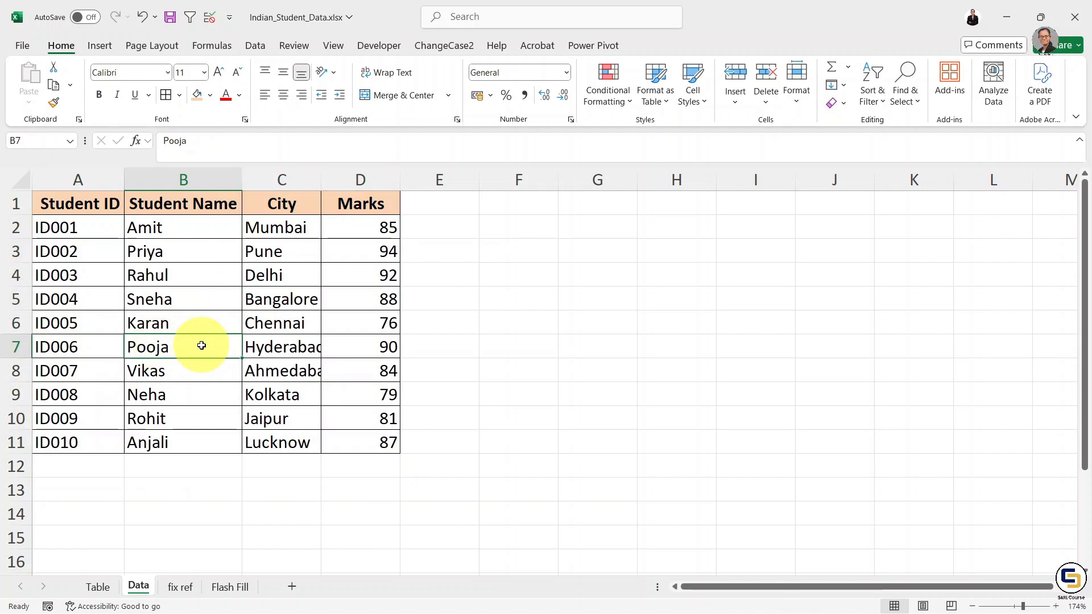
{"action": "key", "text": "ctrl+a"}
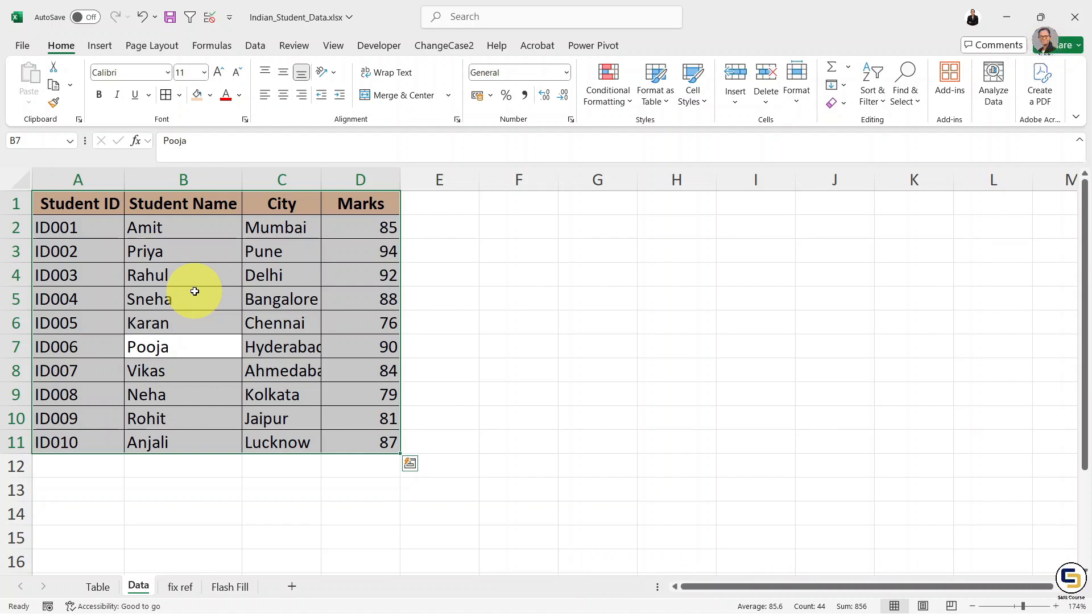
{"action": "key", "text": "alt"}
{"action": "key", "text": "ctrl+a"}
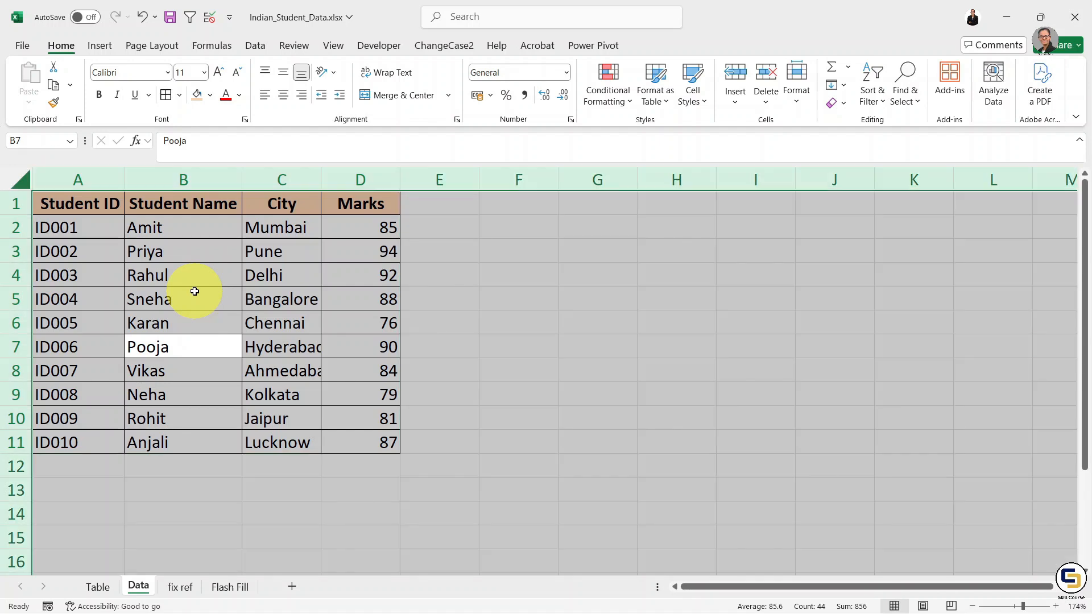
Undo the number formatting of the Marks column on the Table sheet and select cell E6
{"action": "key", "text": "ctrl+Page_Up"}
{"action": "left_click", "coordinate": [463, 331]}
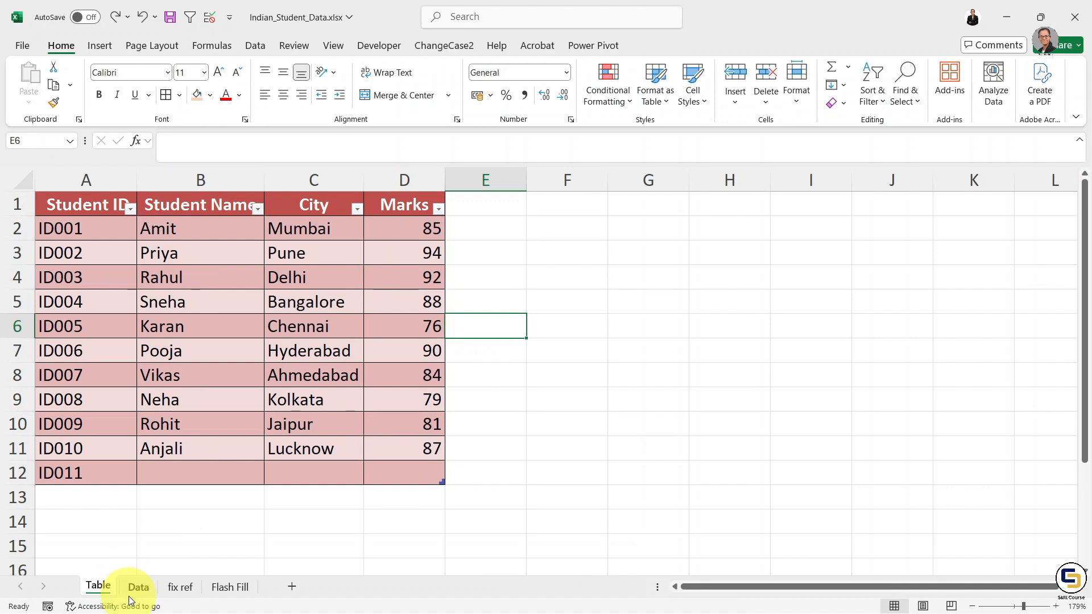
On the Data sheet, select the range A1:D11 by extending from cell A1 across the headers and down to the last row
{"action": "left_click", "coordinate": [133, 591]}
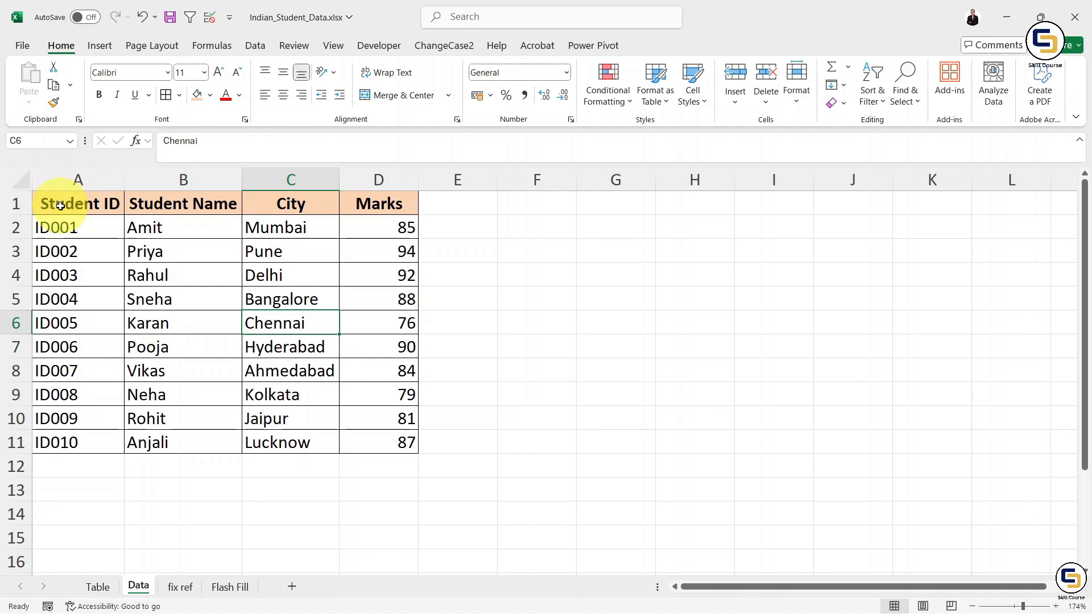
{"action": "left_click", "coordinate": [60, 206]}
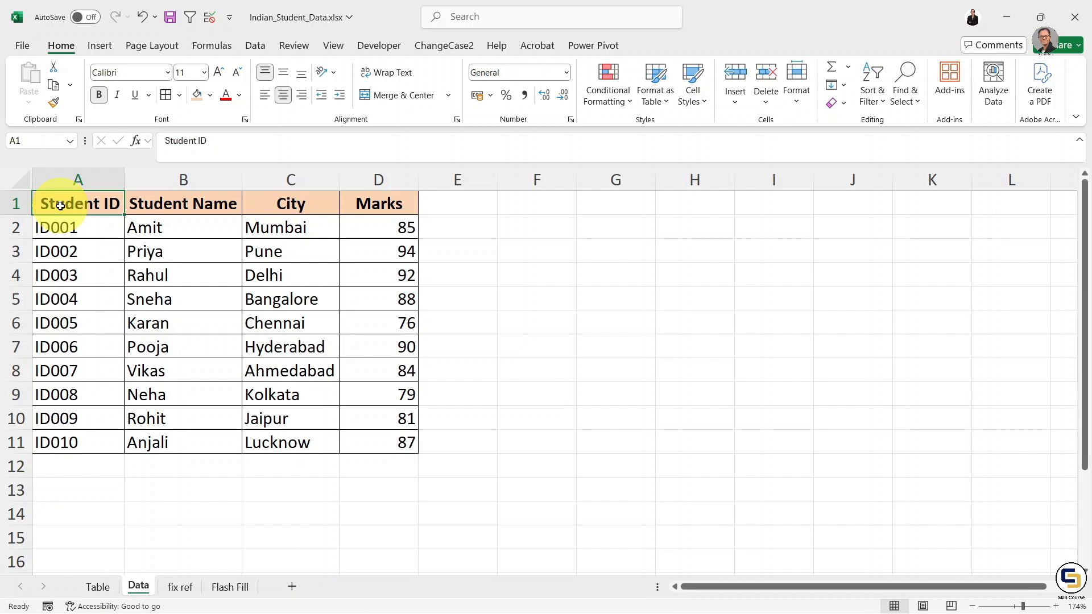
{"action": "key", "text": "ctrl+shift+Right"}
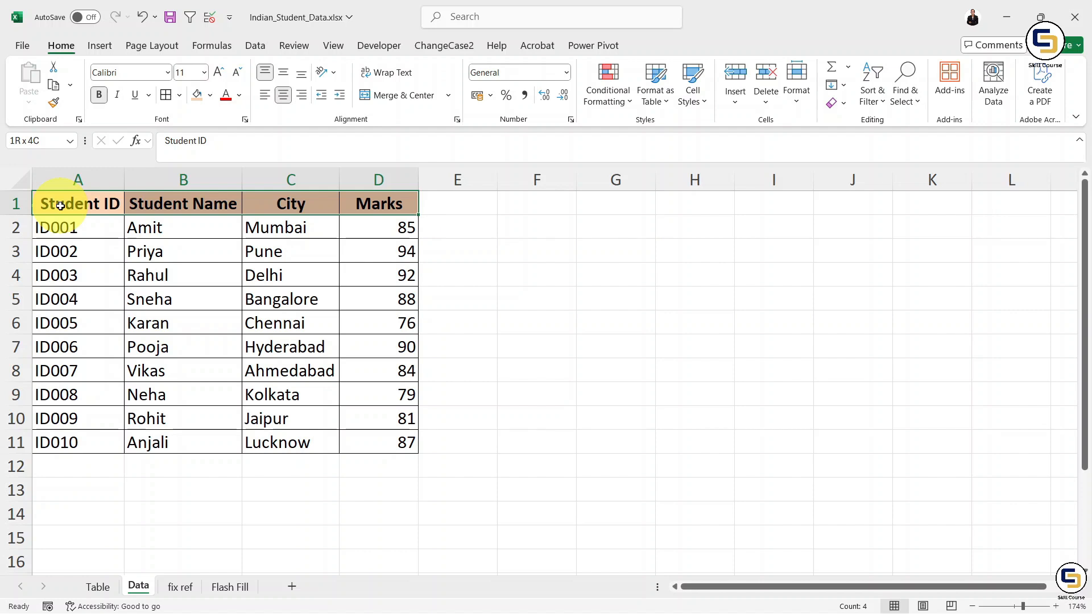
{"action": "key", "text": "ctrl+shift+Down"}
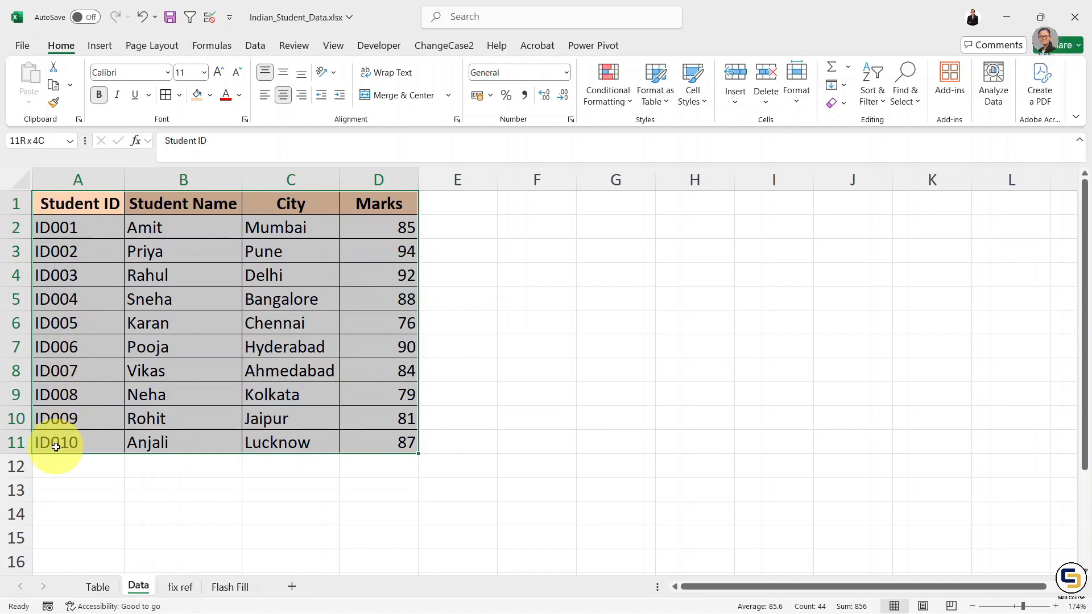
Select the same data range starting from cell A11, extending across to column D and up to the header row
{"action": "left_click", "coordinate": [56, 446]}
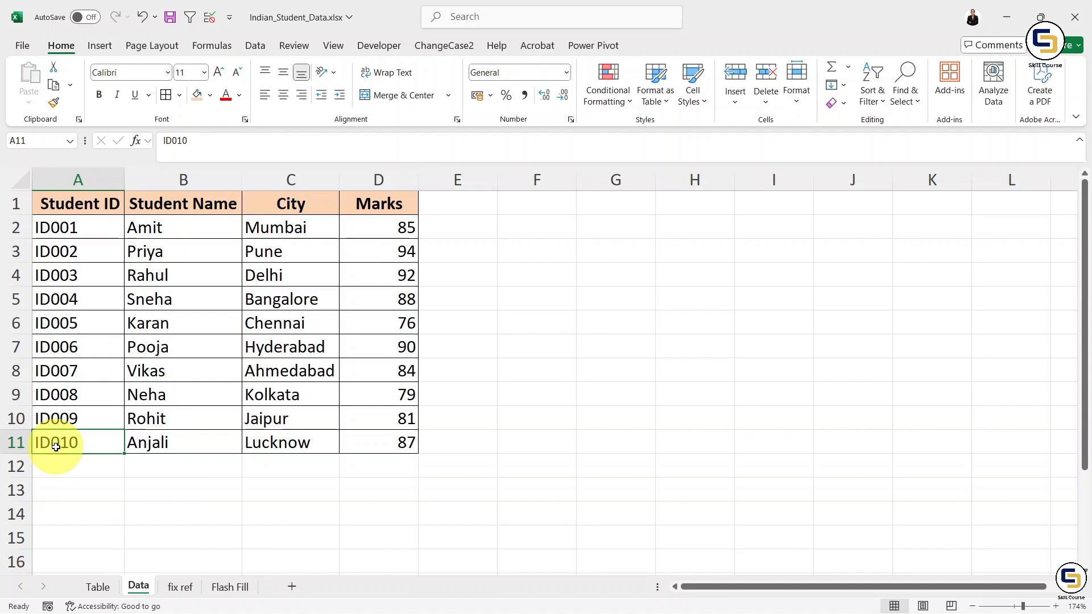
{"action": "key", "text": "ctrl+shift+Right"}
{"action": "key", "text": "ctrl+shift+Up"}
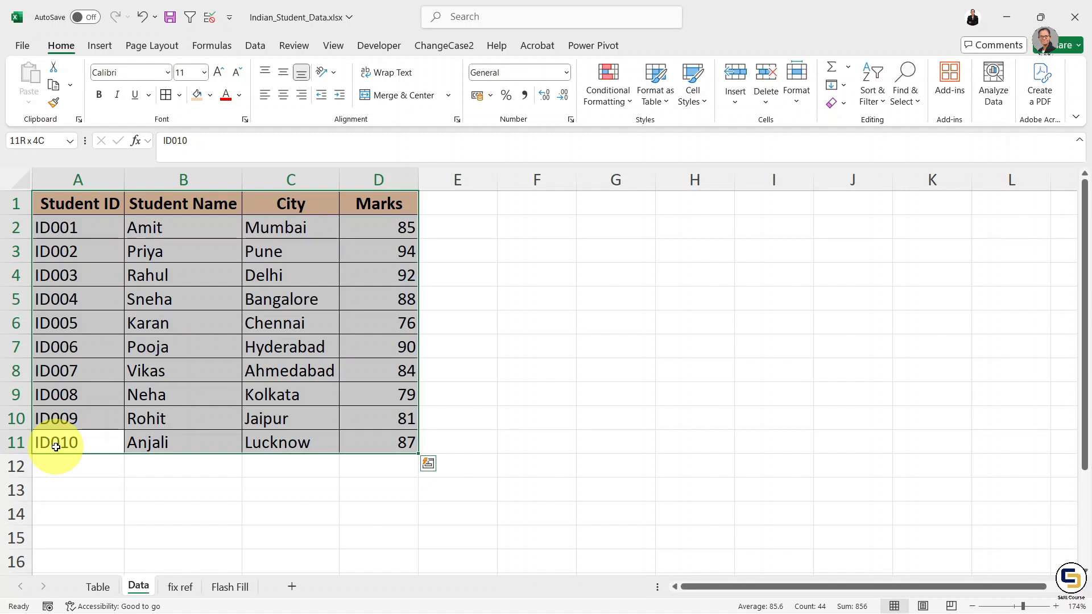
From cell A1, jump to the last filled cell in column A and on to the last row of the worksheet
{"action": "left_click", "coordinate": [158, 394]}
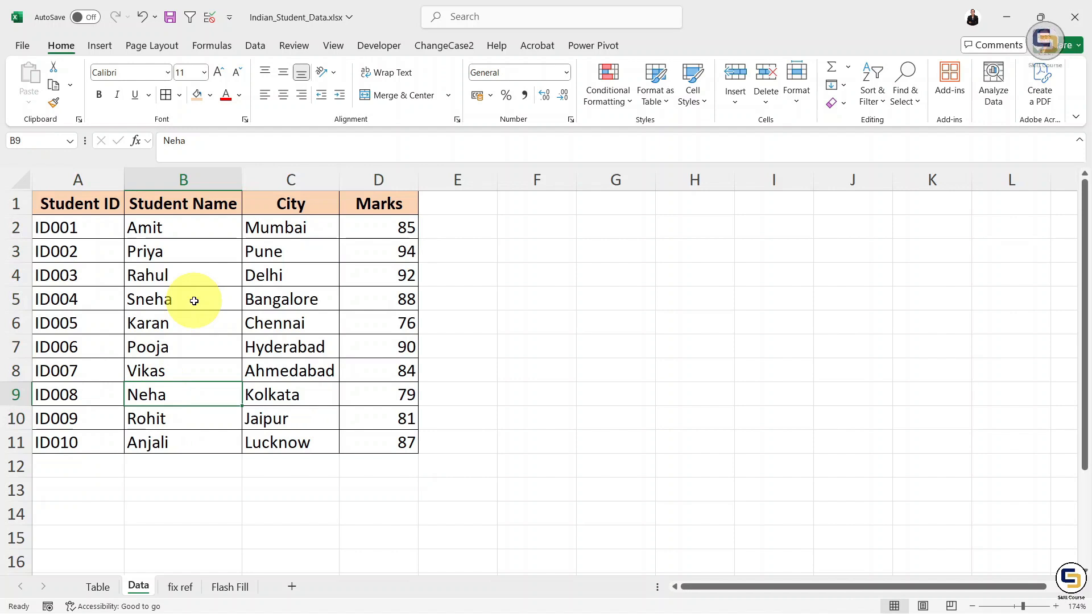
{"action": "left_click", "coordinate": [77, 223]}
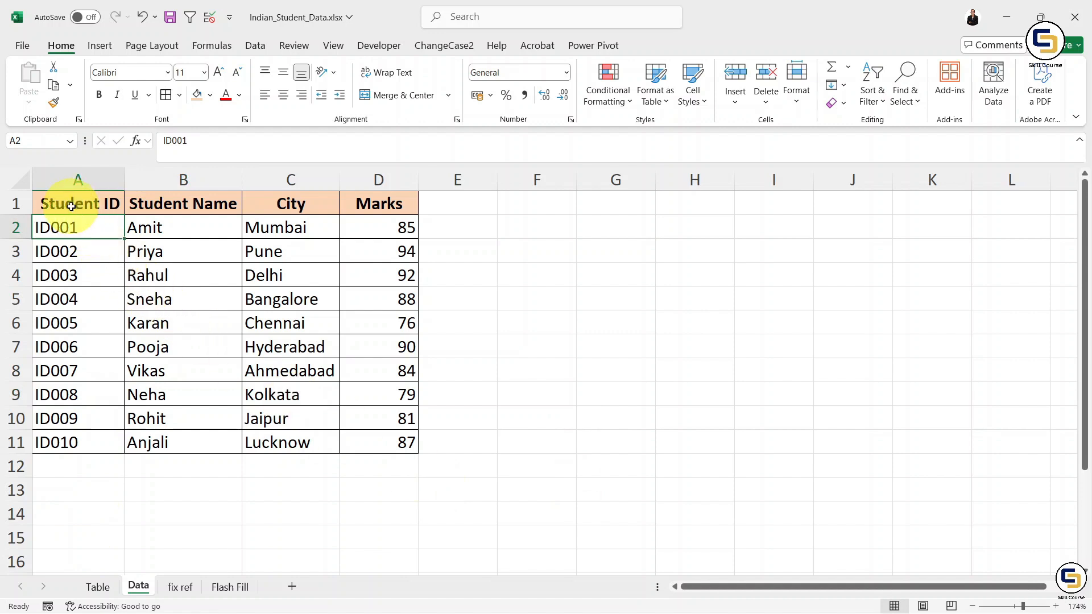
{"action": "left_click", "coordinate": [71, 206]}
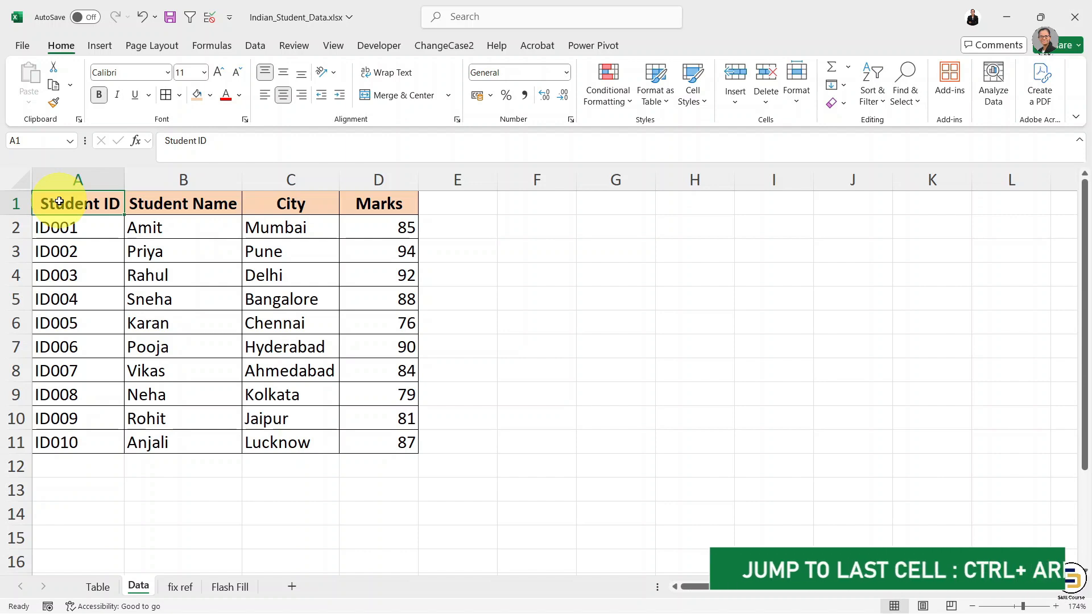
{"action": "key", "text": "ctrl+Down"}
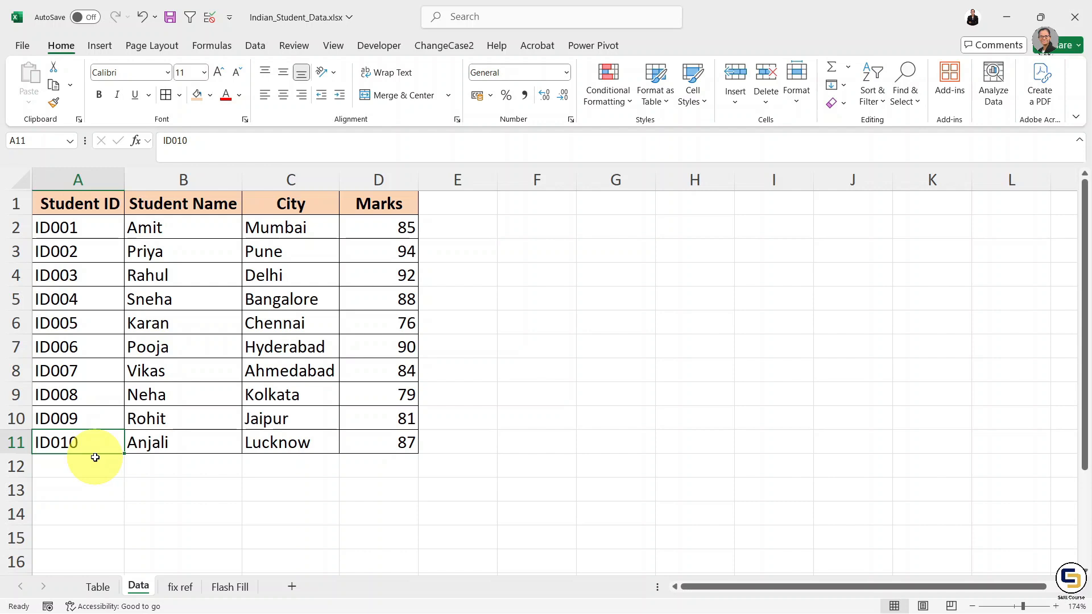
{"action": "key", "text": "ctrl+Down"}
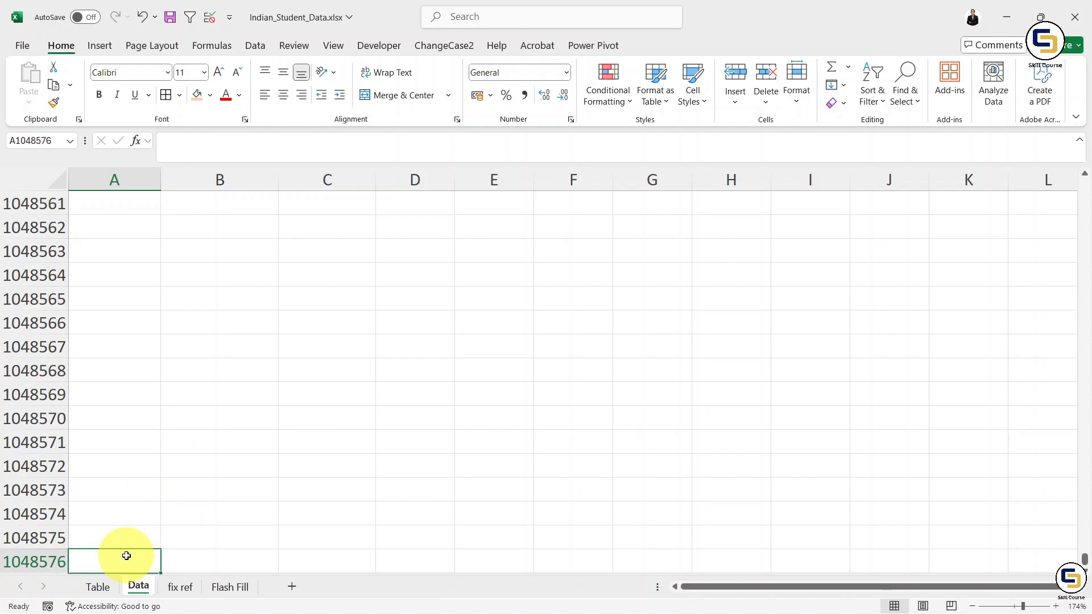
Jump back up to the last filled cell in column A and return to cell A1
{"action": "key", "text": "ctrl+Up"}
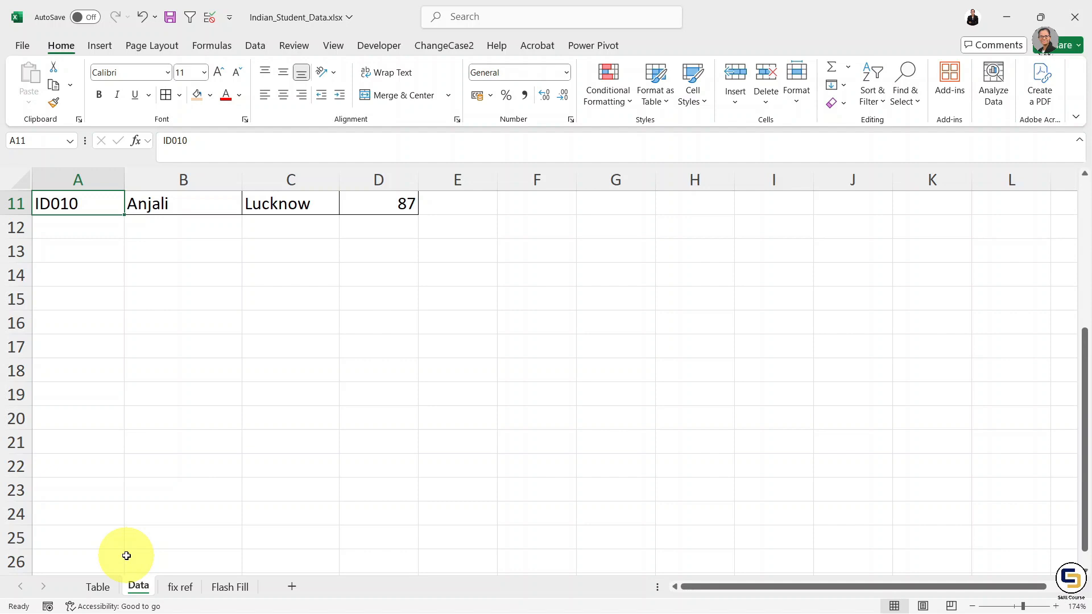
{"action": "scroll", "coordinate": [111, 257], "scroll_direction": "up", "scroll_amount": 3}
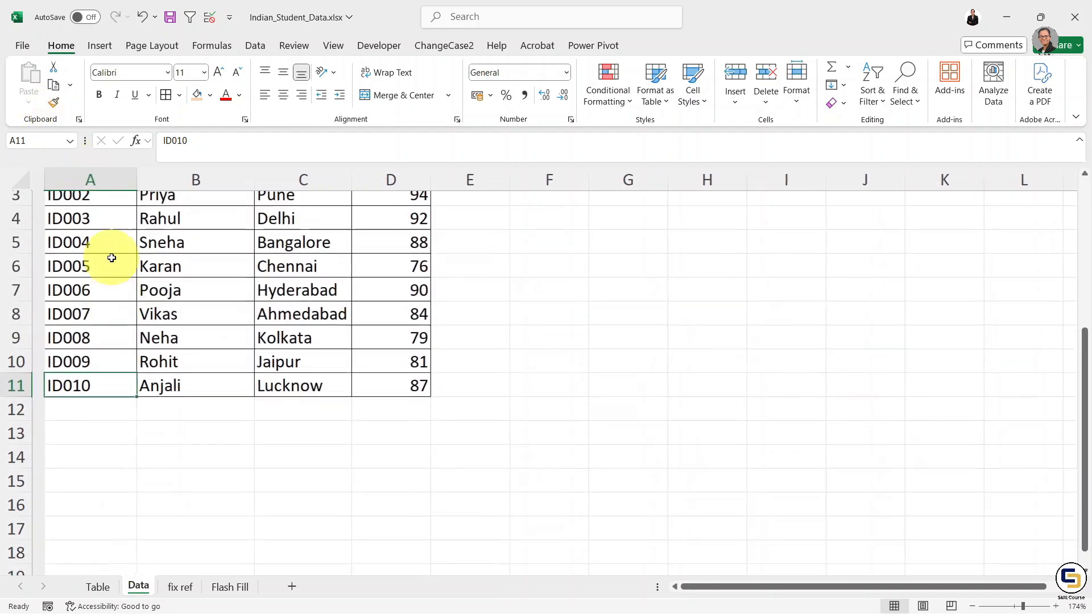
{"action": "scroll", "coordinate": [111, 257], "scroll_direction": "up", "scroll_amount": 1}
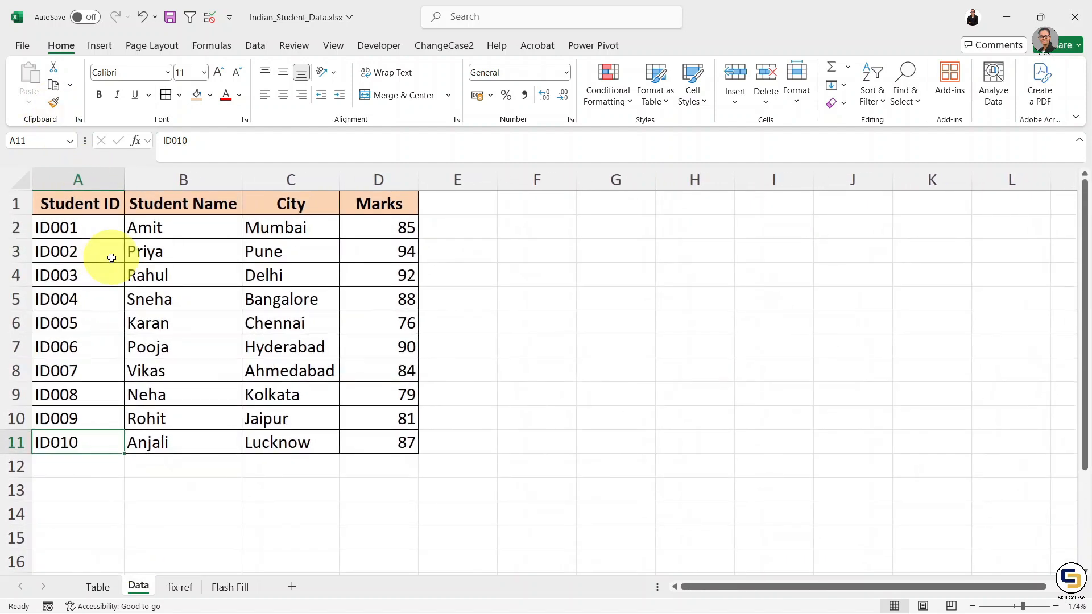
{"action": "key", "text": "ctrl+Home"}
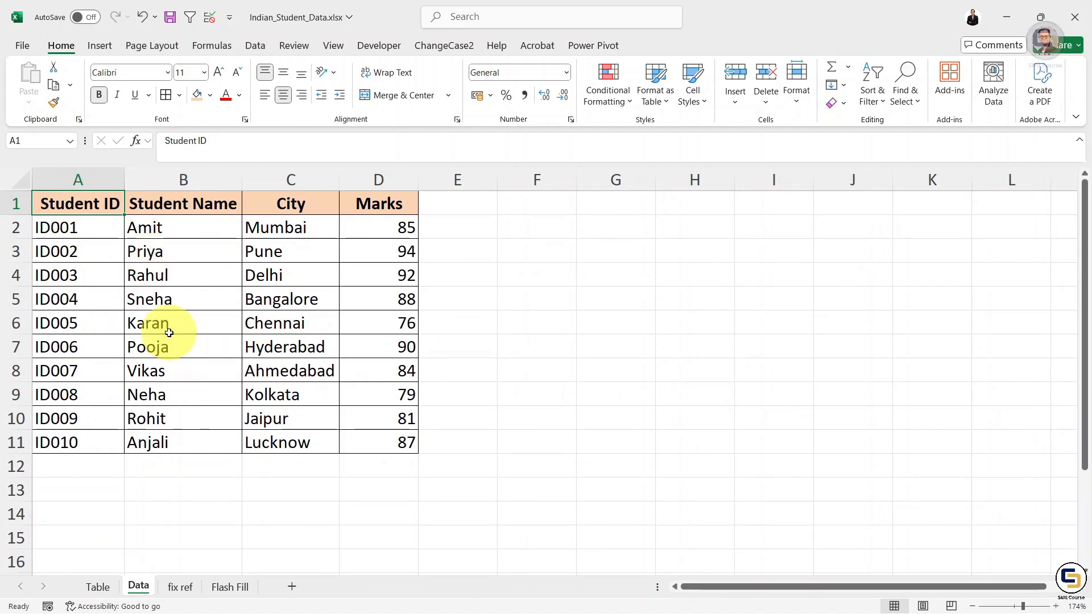
On the fix ref sheet, enter the formula =B2+C2 in cell D2 under the Total header
{"action": "left_click", "coordinate": [178, 587]}
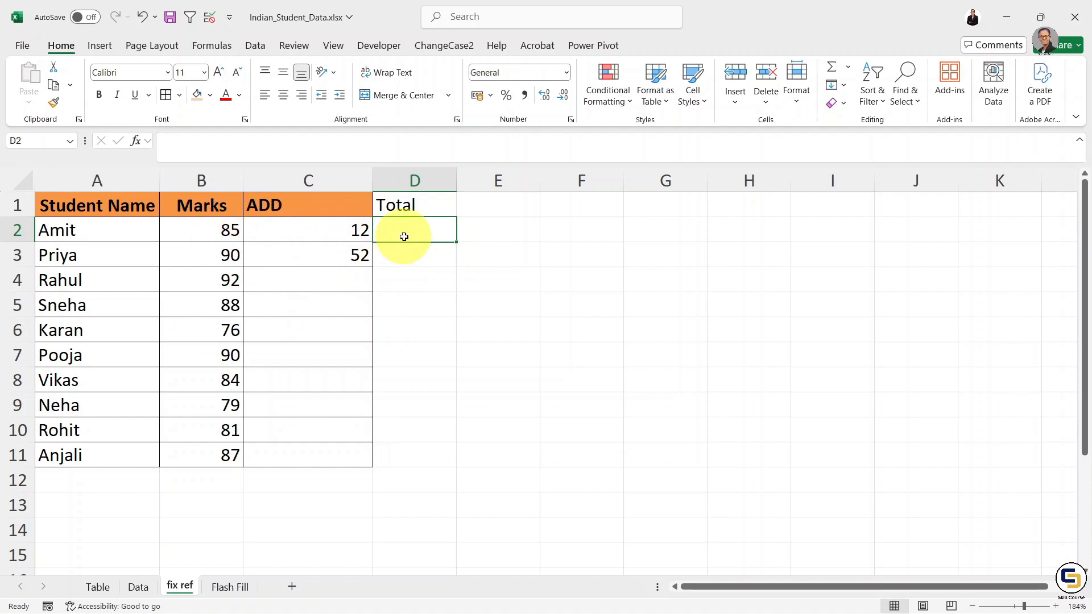
{"action": "type", "text": "="}
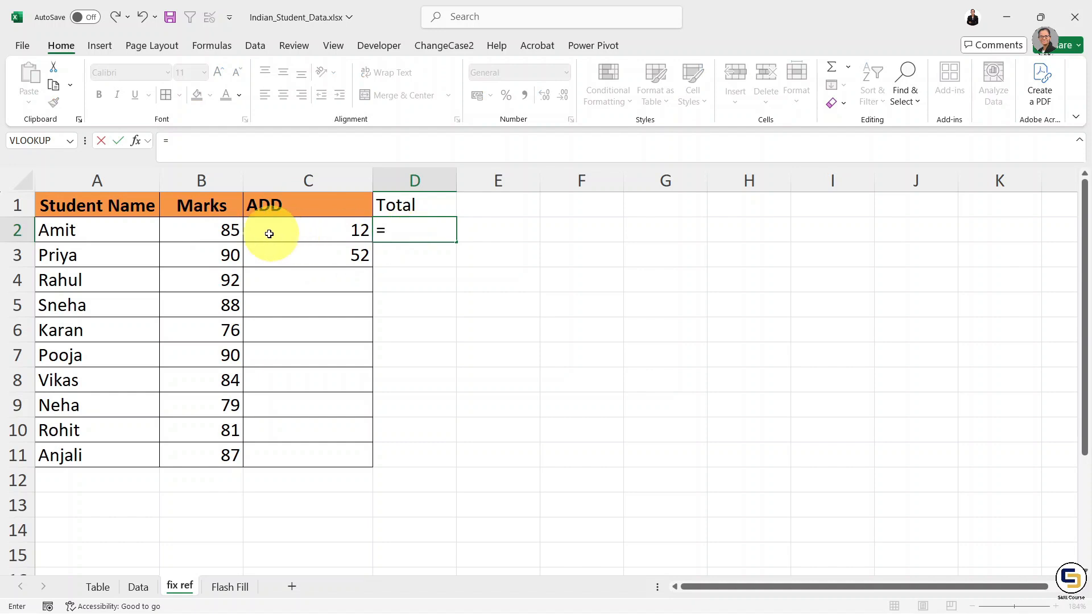
{"action": "left_click", "coordinate": [232, 230]}
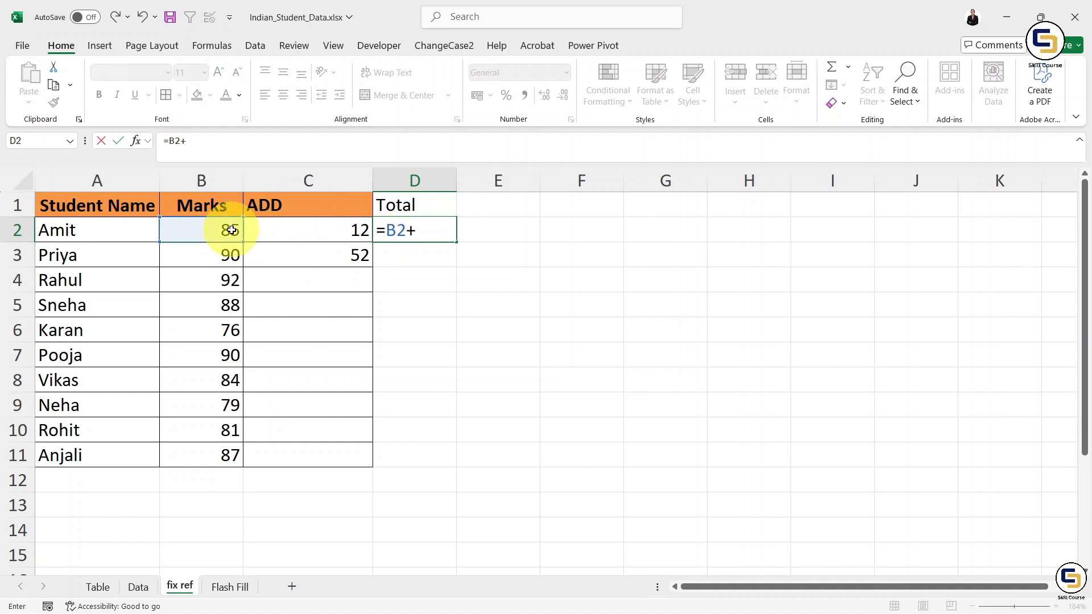
{"action": "left_click", "coordinate": [330, 236]}
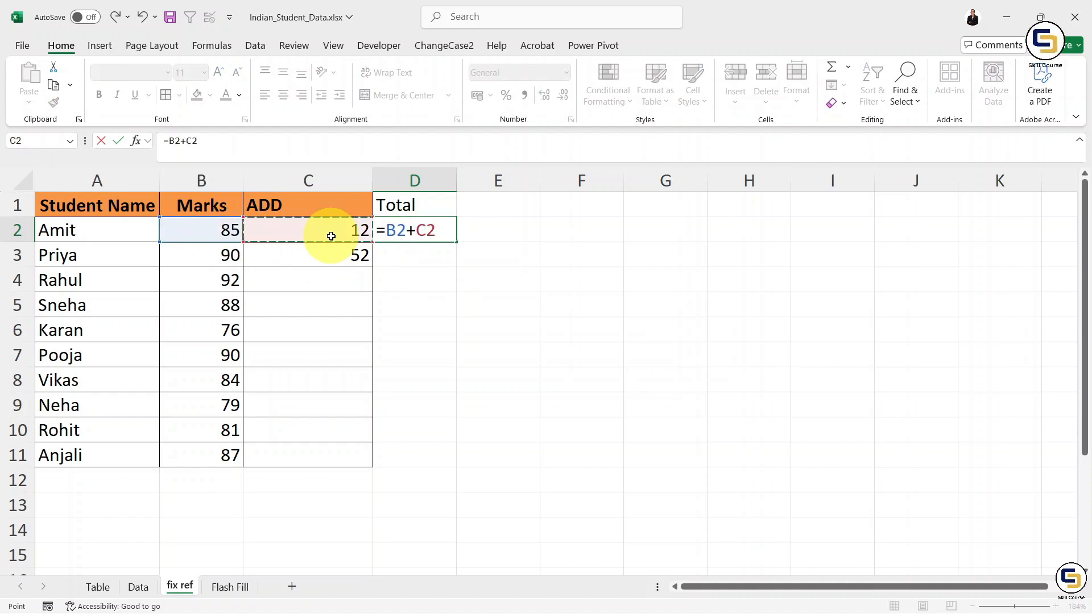
{"action": "key", "text": "Return"}
Fill the Total formula from D2 down to D3 and inspect the cell references in both formulas
{"action": "left_click", "coordinate": [409, 235]}
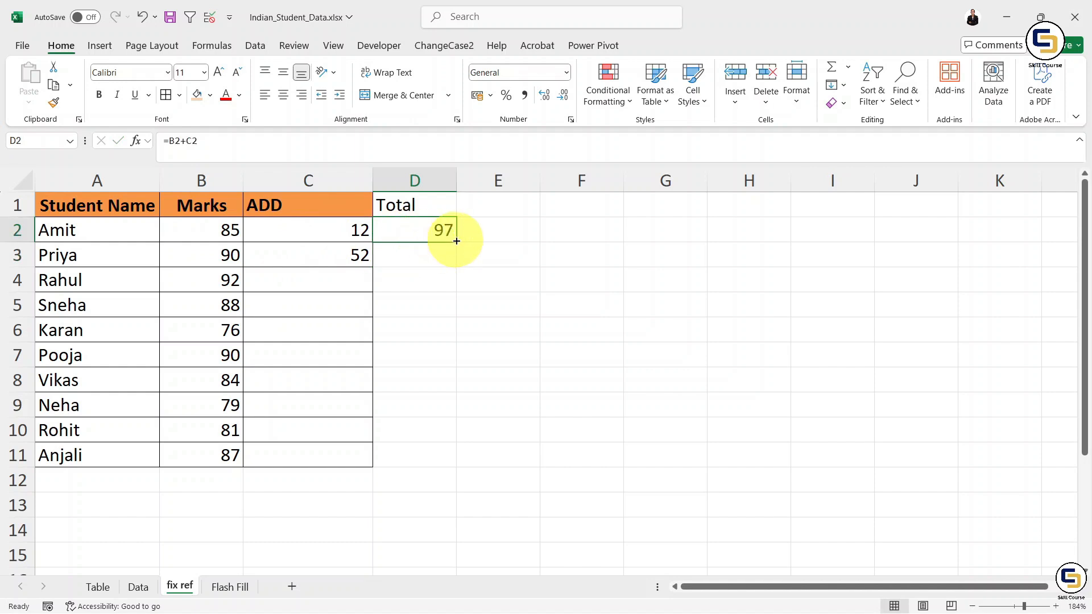
{"action": "left_click_drag", "start_coordinate": [457, 241], "coordinate": [451, 263]}
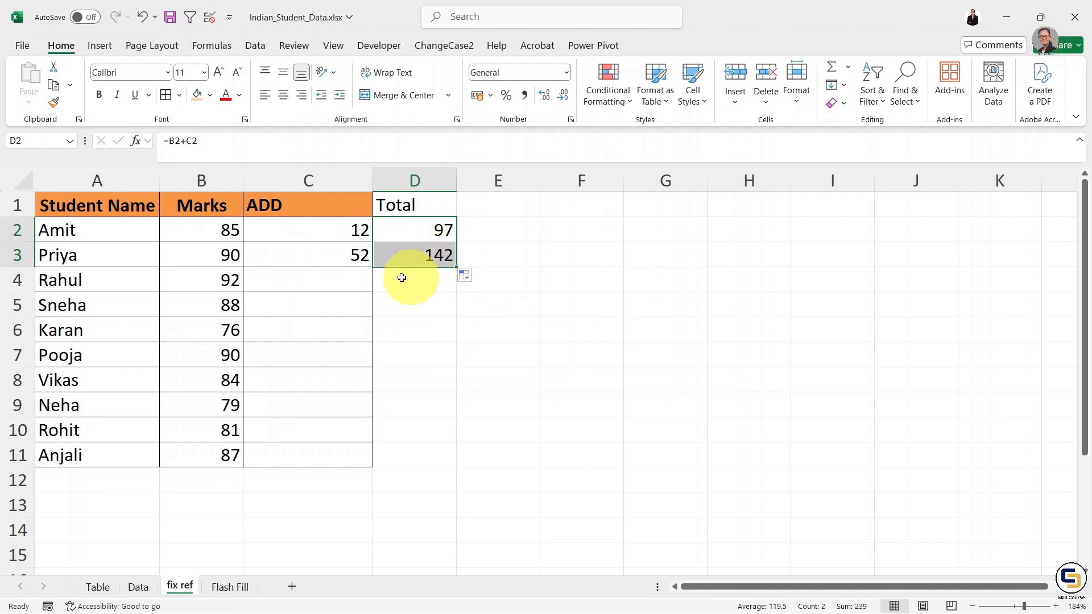
{"action": "left_click", "coordinate": [426, 251]}
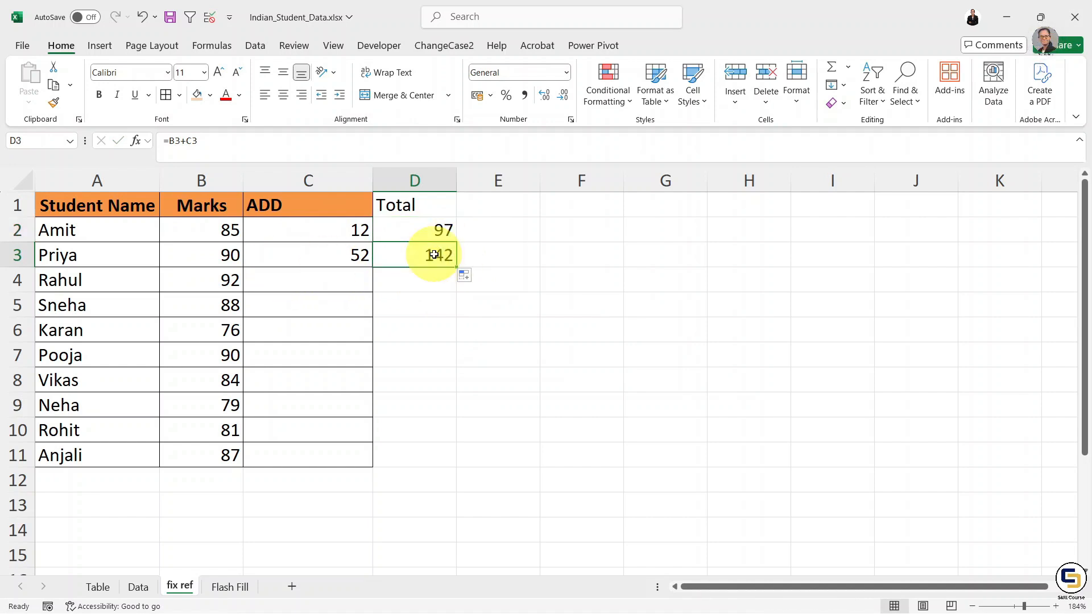
{"action": "left_click", "coordinate": [421, 235]}
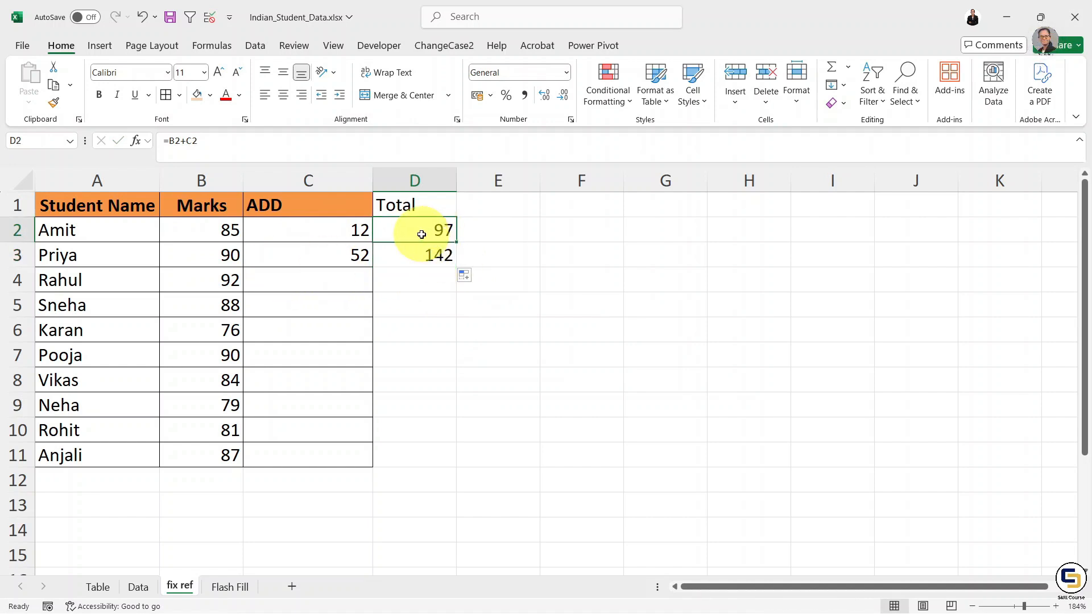
{"action": "left_click", "coordinate": [401, 261]}
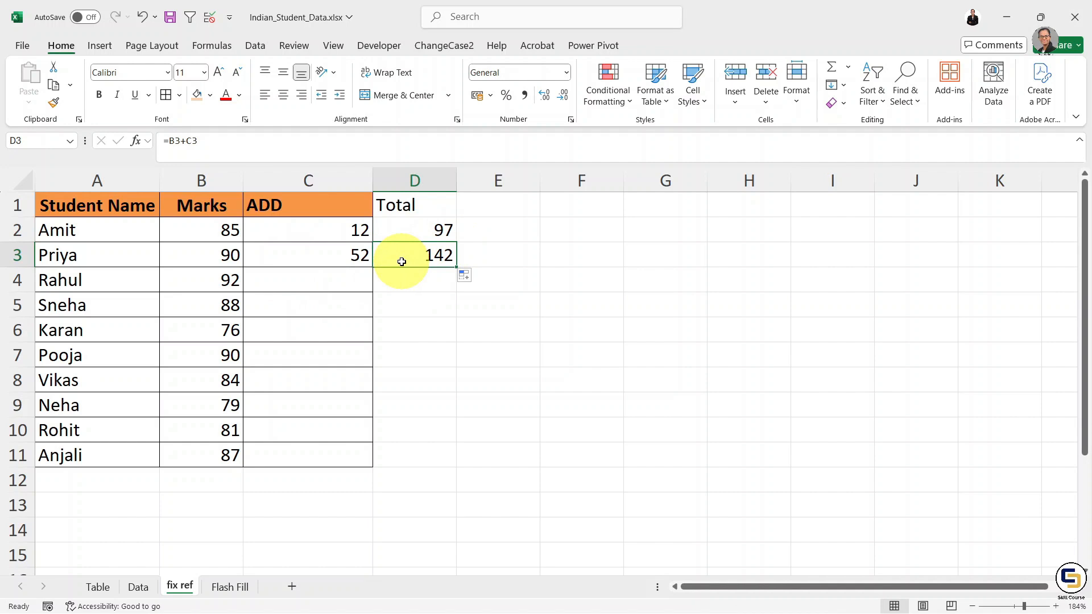
{"action": "double_click", "coordinate": [401, 261]}
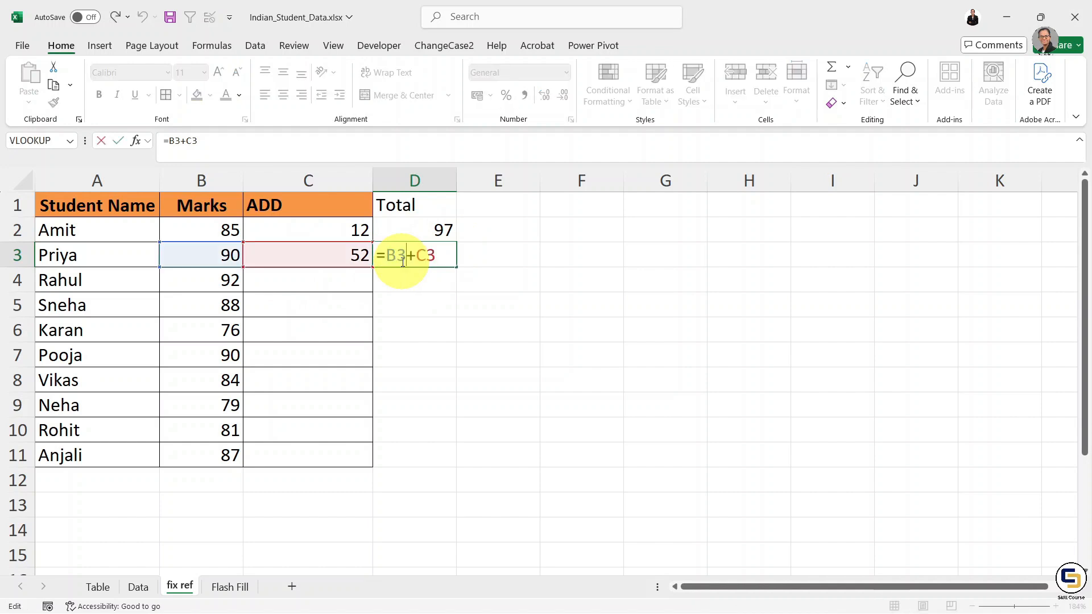
{"action": "left_click", "coordinate": [439, 294]}
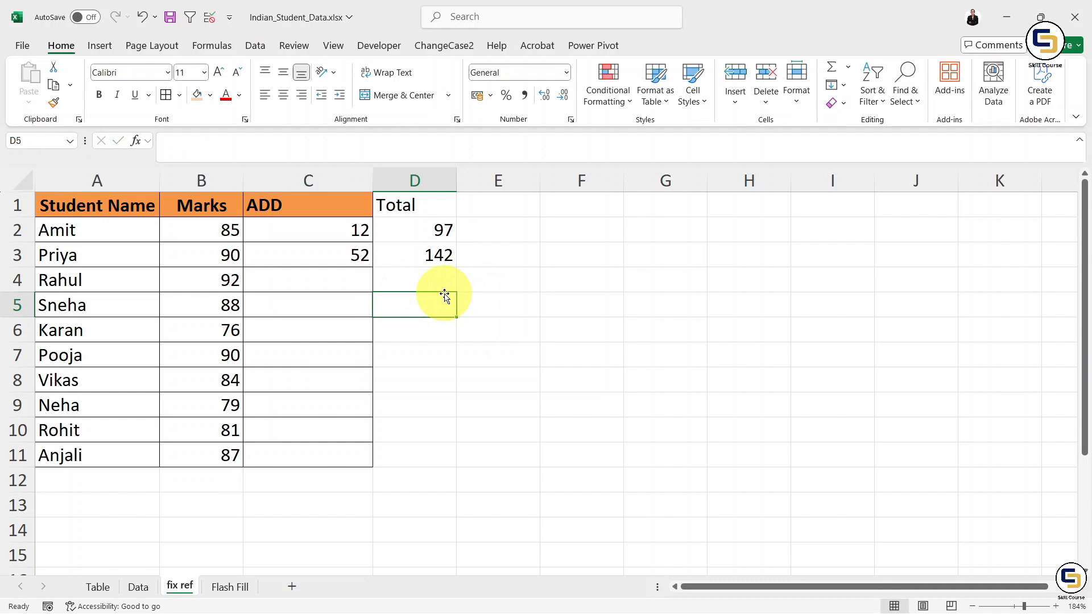
{"action": "left_click", "coordinate": [432, 266]}
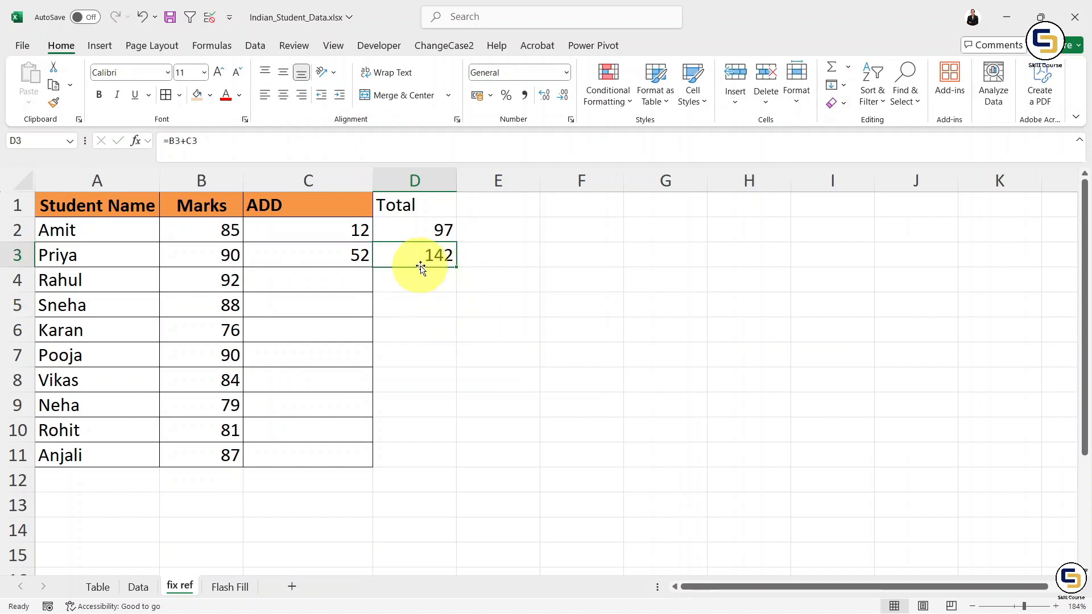
In the ADD column, clear cell C3 and set cell C2 to 5
{"action": "left_click", "coordinate": [352, 261]}
{"action": "key", "text": "BackSpace"}
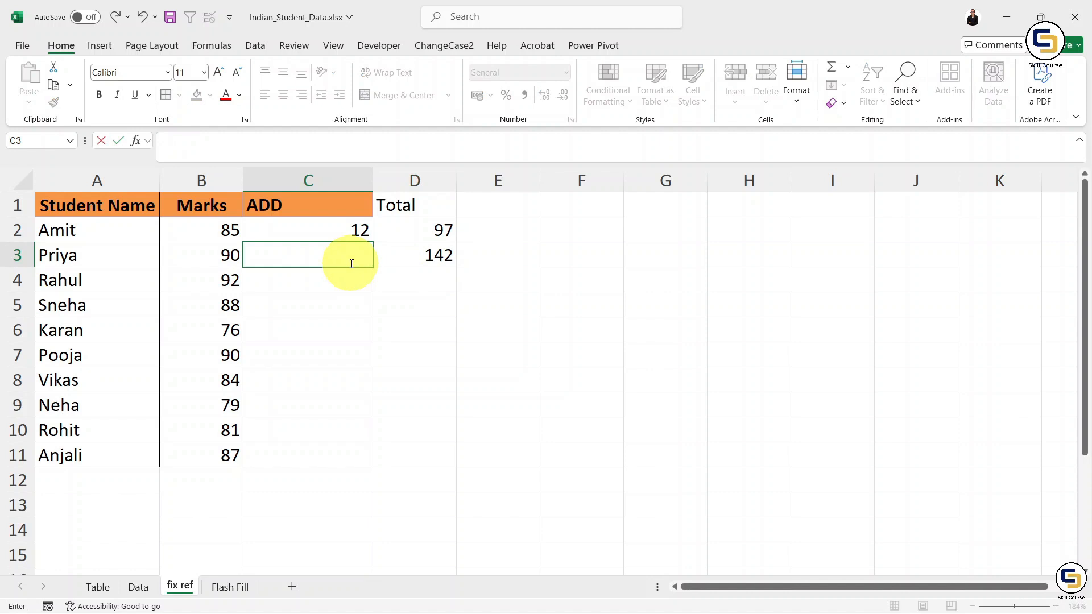
{"action": "left_click", "coordinate": [359, 223]}
{"action": "key", "text": "BackSpace"}
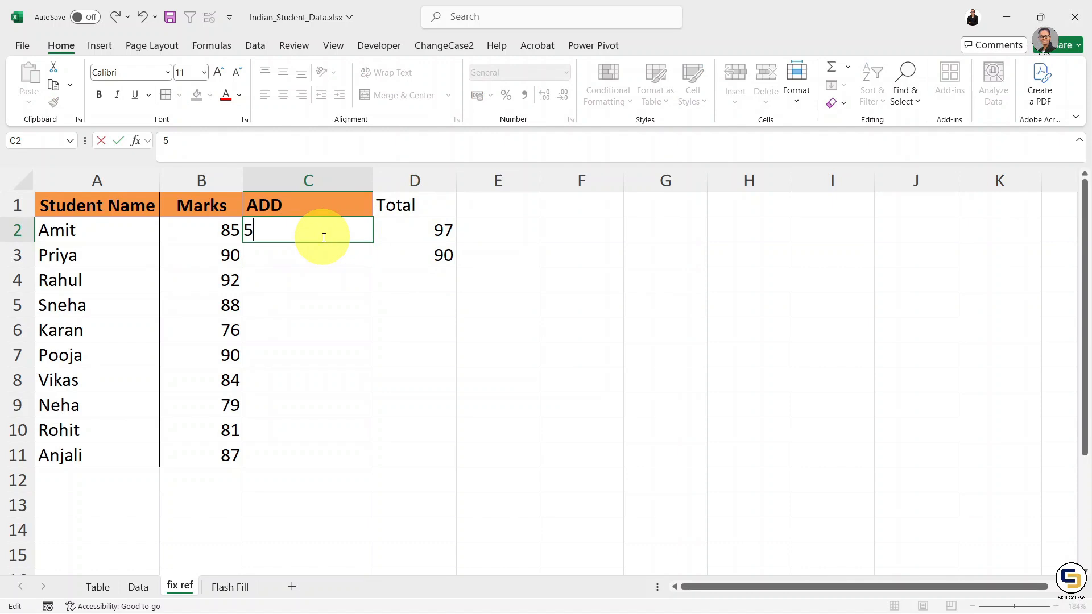
{"action": "left_click", "coordinate": [395, 237]}
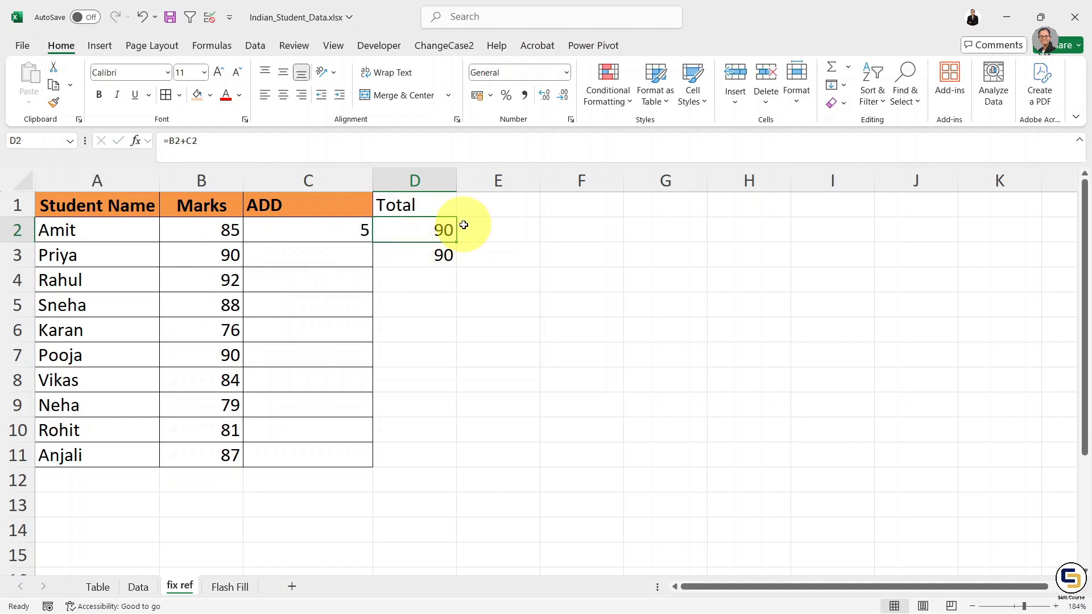
Fill the Total formula from cell D2 down to D11
{"action": "left_click", "coordinate": [416, 250]}
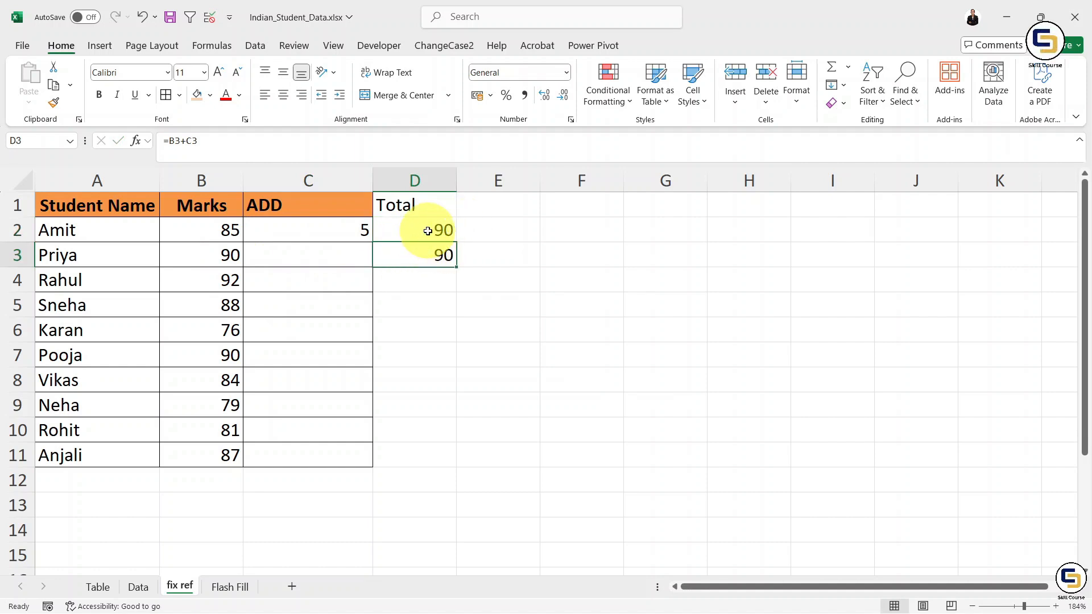
{"action": "left_click", "coordinate": [429, 232]}
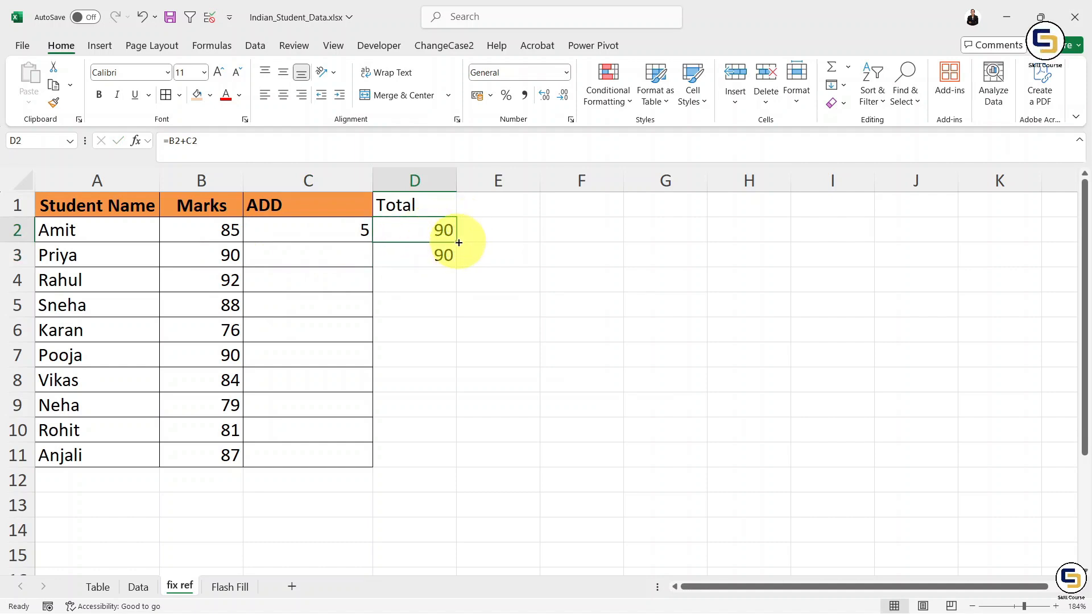
{"action": "left_click_drag", "start_coordinate": [459, 242], "coordinate": [444, 456]}
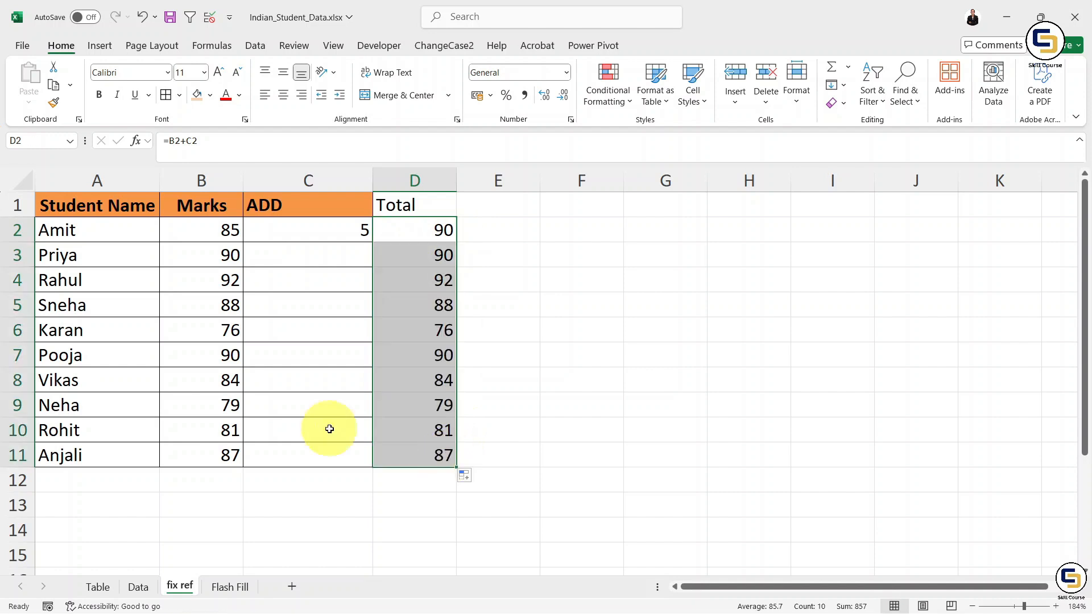
Examine which Marks and ADD cells the filled Total formulas in D3, D5 and D6 refer to, and select cell C2
{"action": "left_click", "coordinate": [439, 329]}
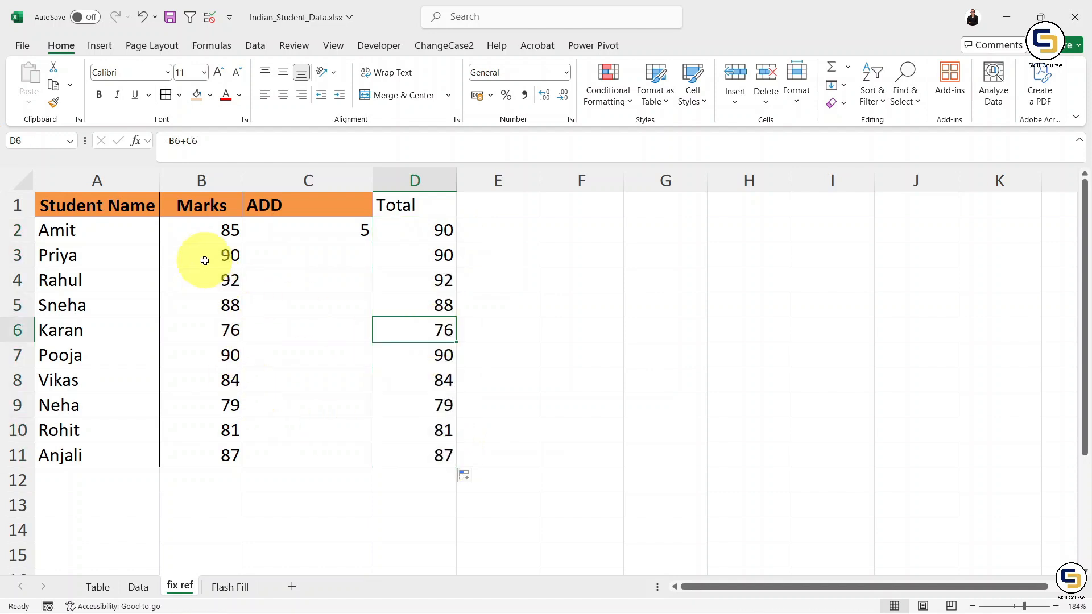
{"action": "left_click", "coordinate": [230, 256]}
{"action": "left_click_drag", "start_coordinate": [254, 258], "coordinate": [414, 254]}
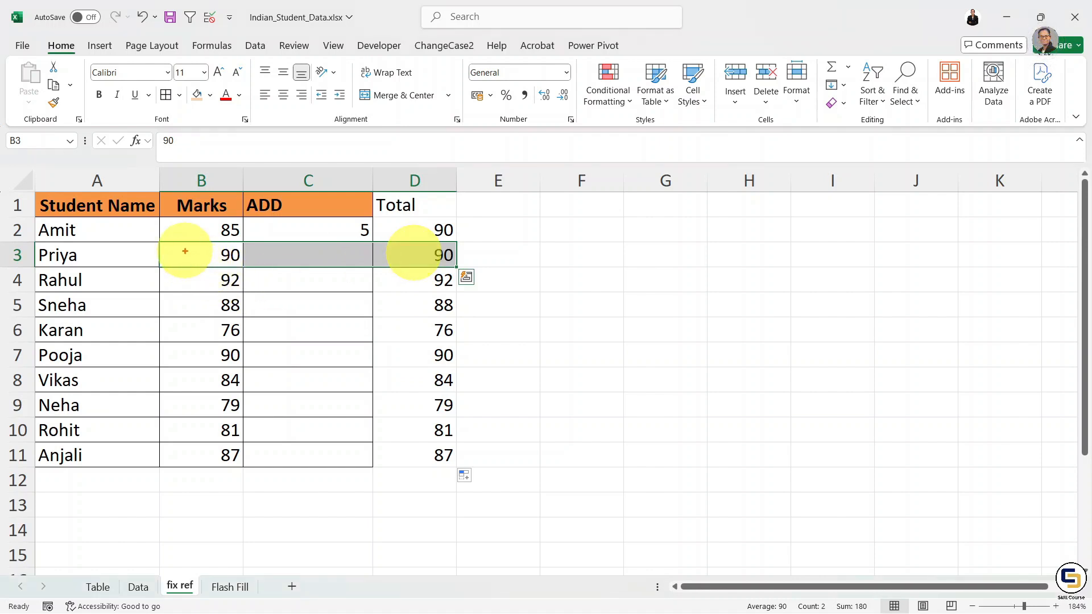
{"action": "mouse_move", "coordinate": [157, 243]}
{"action": "left_mouse_down"}
{"action": "mouse_move", "coordinate": [186, 279]}
{"action": "mouse_move", "coordinate": [455, 441]}
{"action": "mouse_move", "coordinate": [458, 470]}
{"action": "left_mouse_up"}
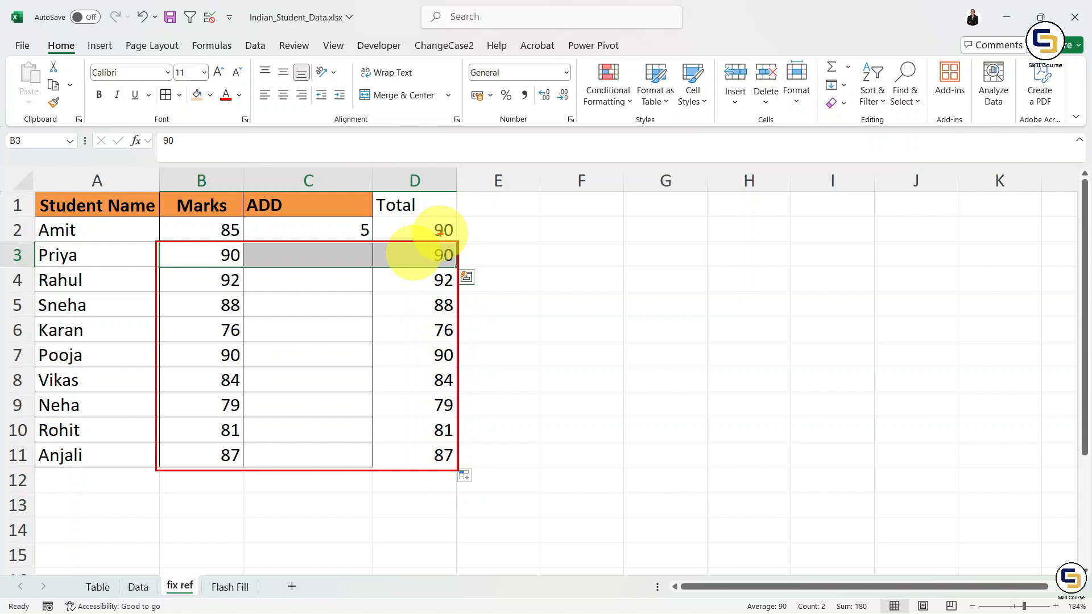
{"action": "double_click", "coordinate": [410, 259]}
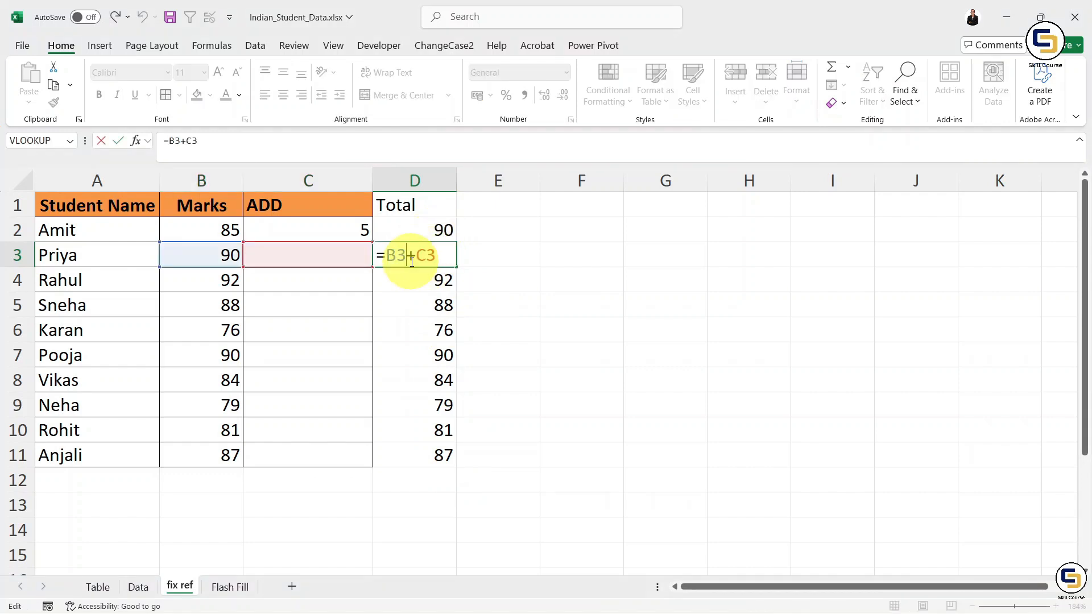
{"action": "key", "text": "Escape"}
{"action": "key", "text": "ctrl+Up"}
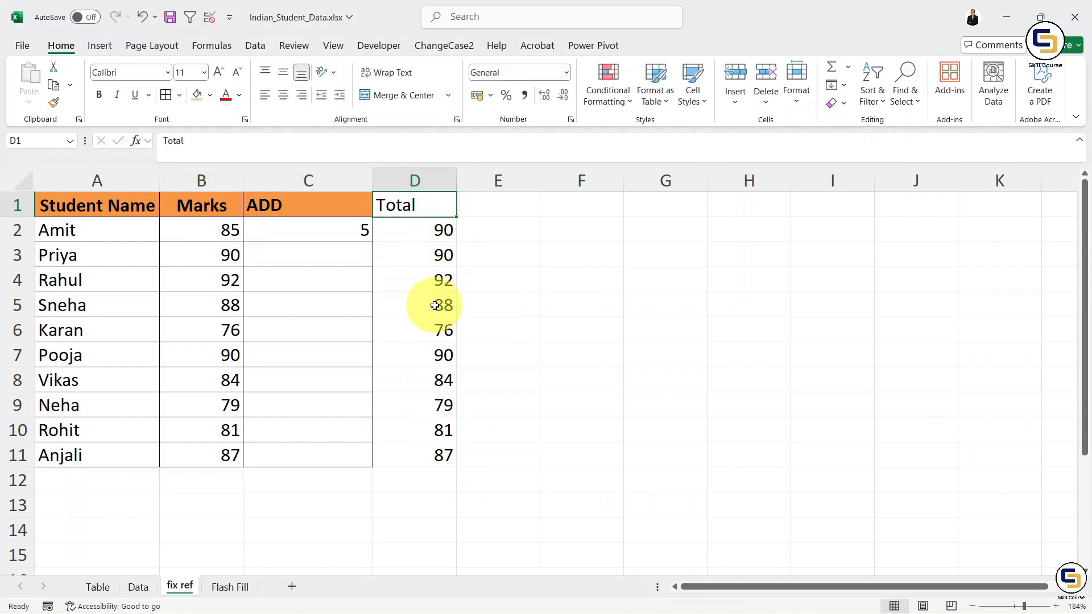
{"action": "double_click", "coordinate": [434, 305]}
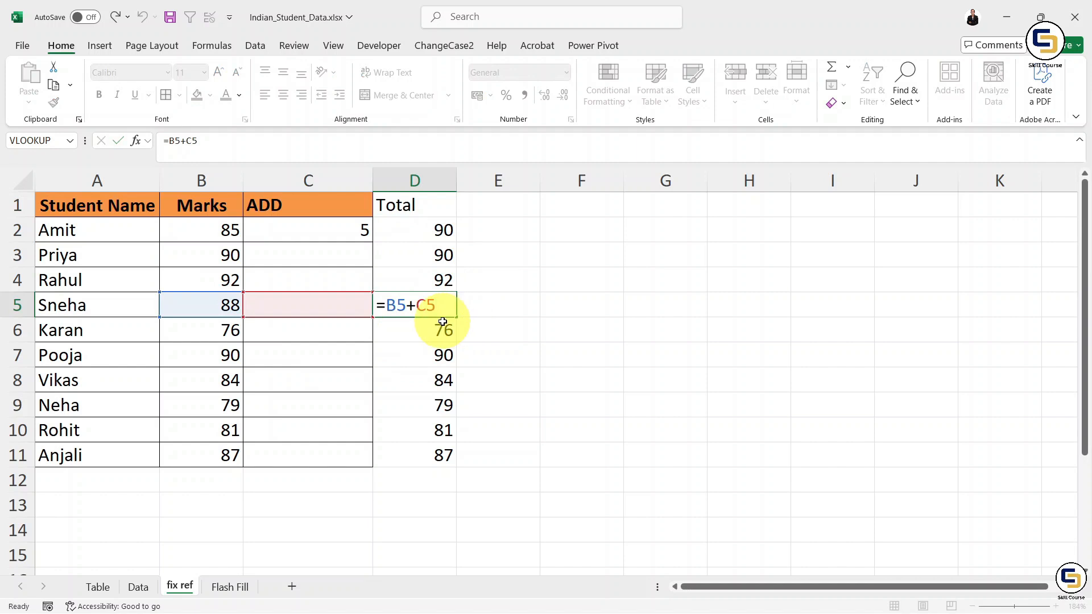
{"action": "key", "text": "Return"}
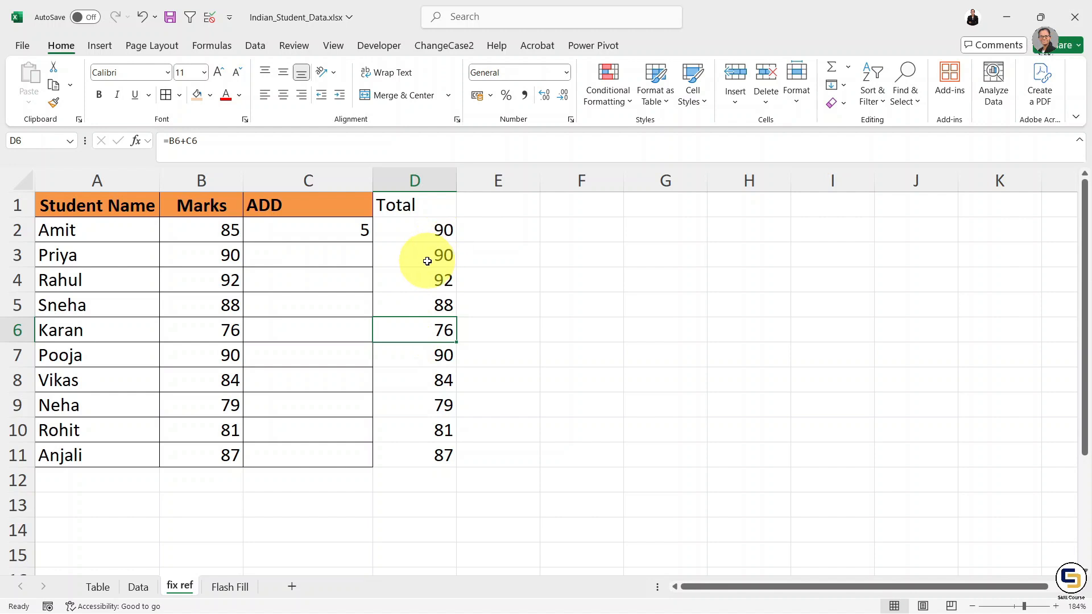
{"action": "left_click", "coordinate": [344, 237]}
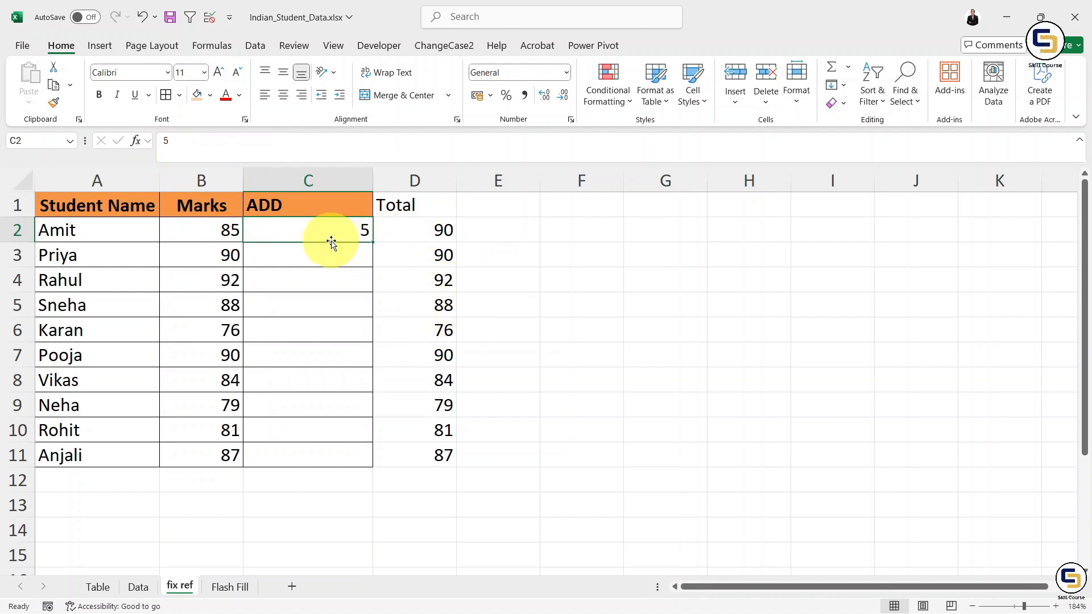
Make the C2 reference in cell D2's Total formula absolute as $C$2 and fill the formula down to D11
{"action": "double_click", "coordinate": [428, 229]}
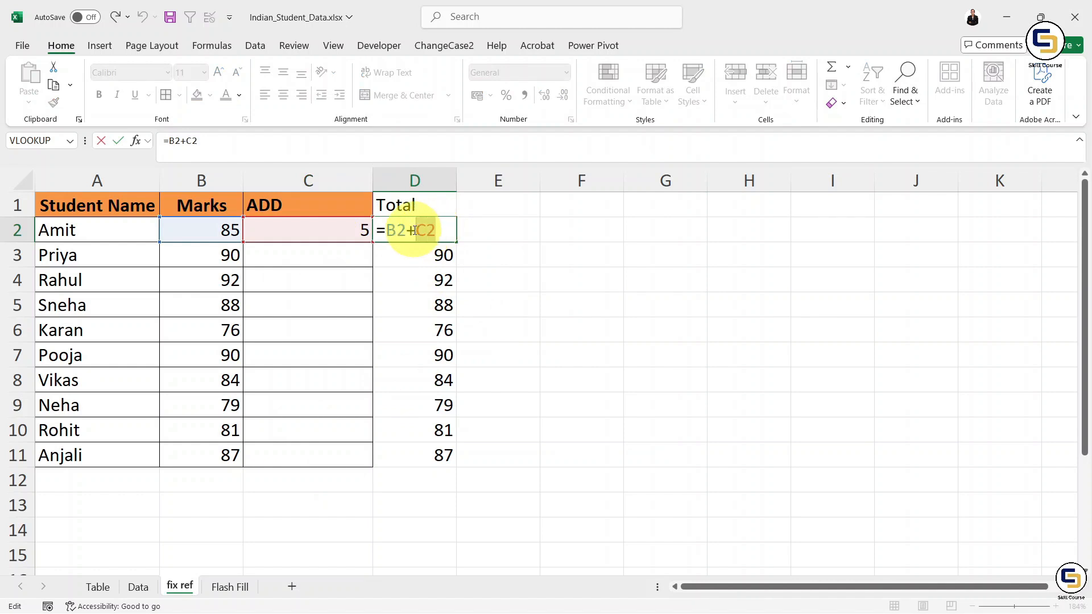
{"action": "left_click_drag", "start_coordinate": [417, 230], "coordinate": [463, 225]}
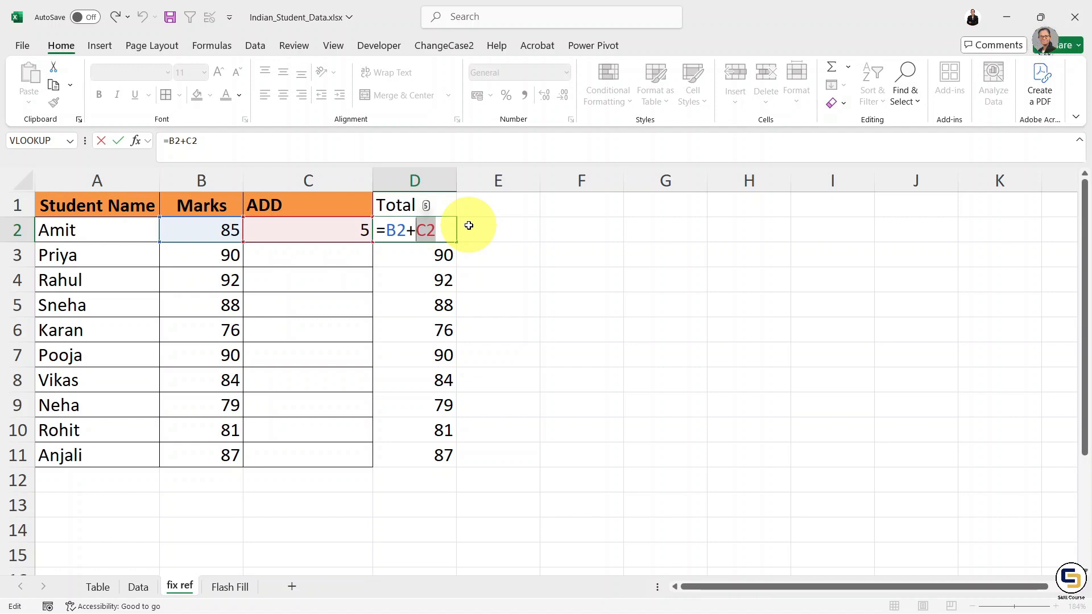
{"action": "key", "text": "F4"}
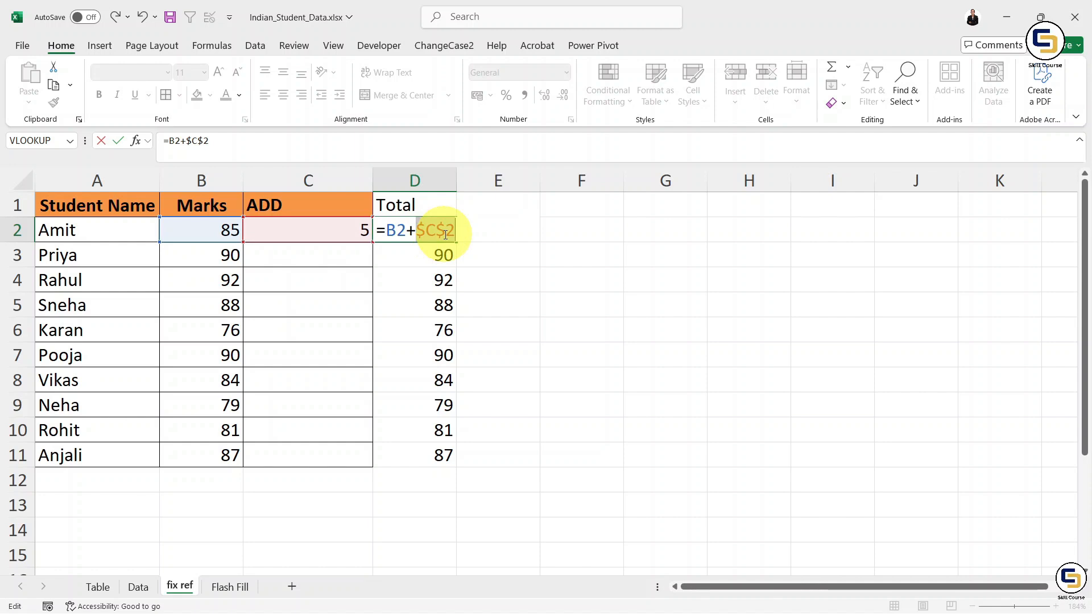
{"action": "key", "text": "Return"}
{"action": "left_click", "coordinate": [421, 222]}
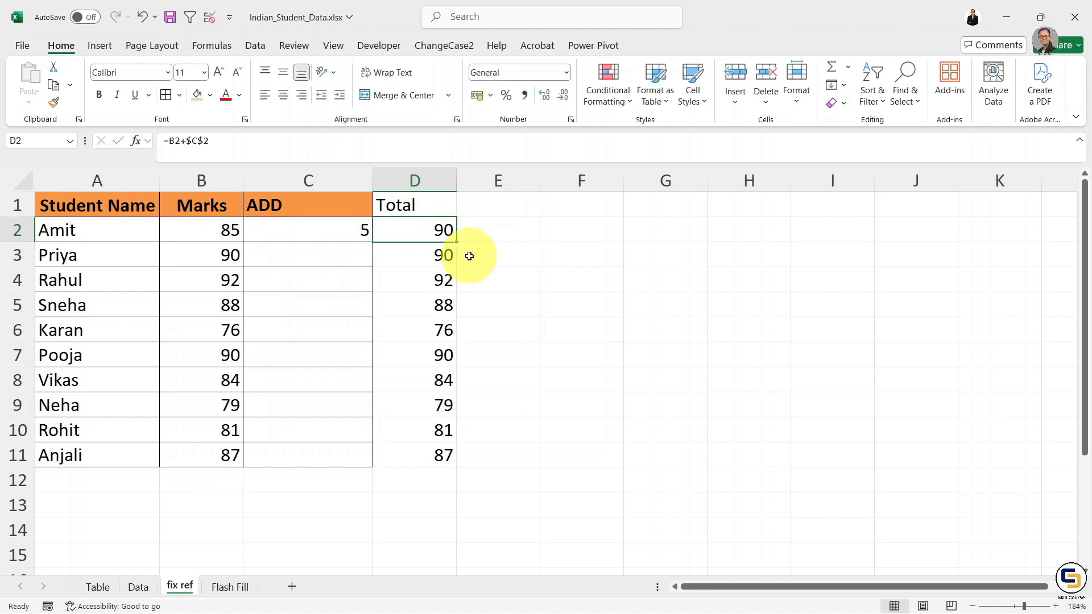
{"action": "double_click", "coordinate": [456, 241]}
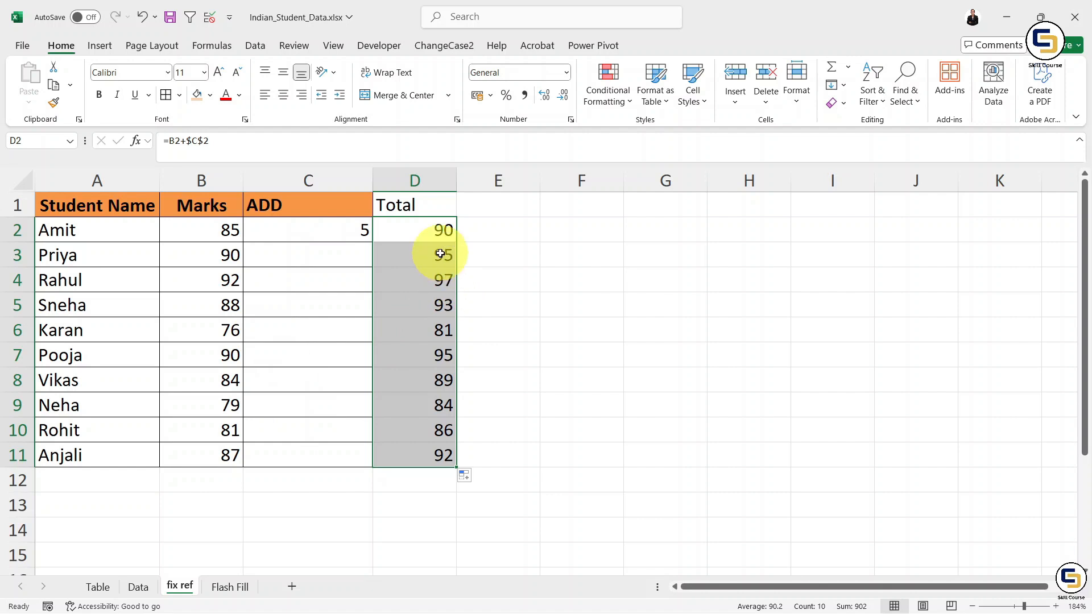
Inspect which cells the filled Total formula in D6 refers to, leaving the formula as it is
{"action": "double_click", "coordinate": [428, 333]}
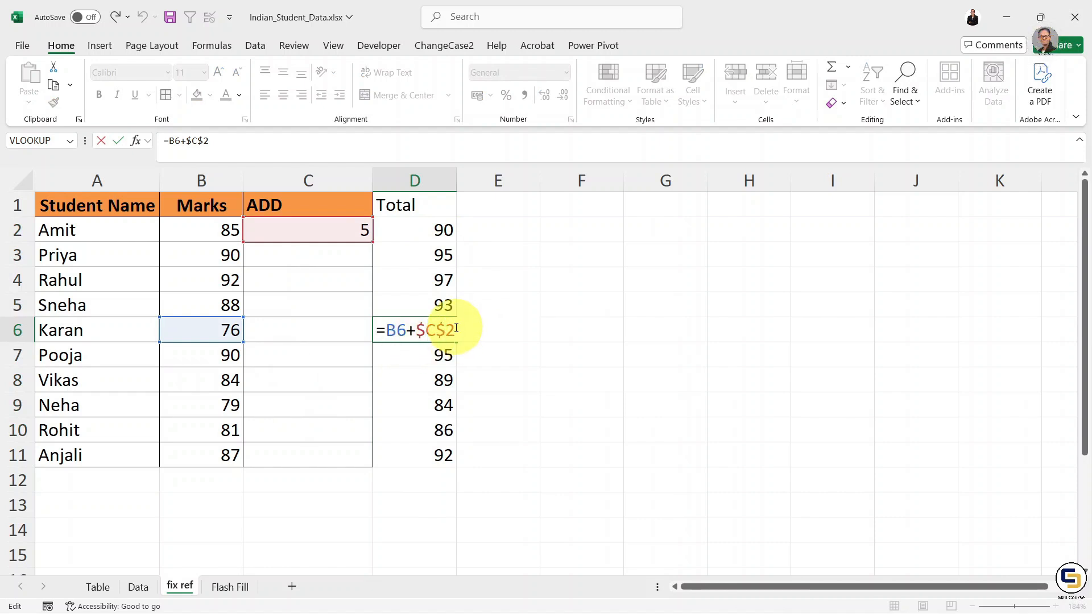
{"action": "key", "text": "Escape"}
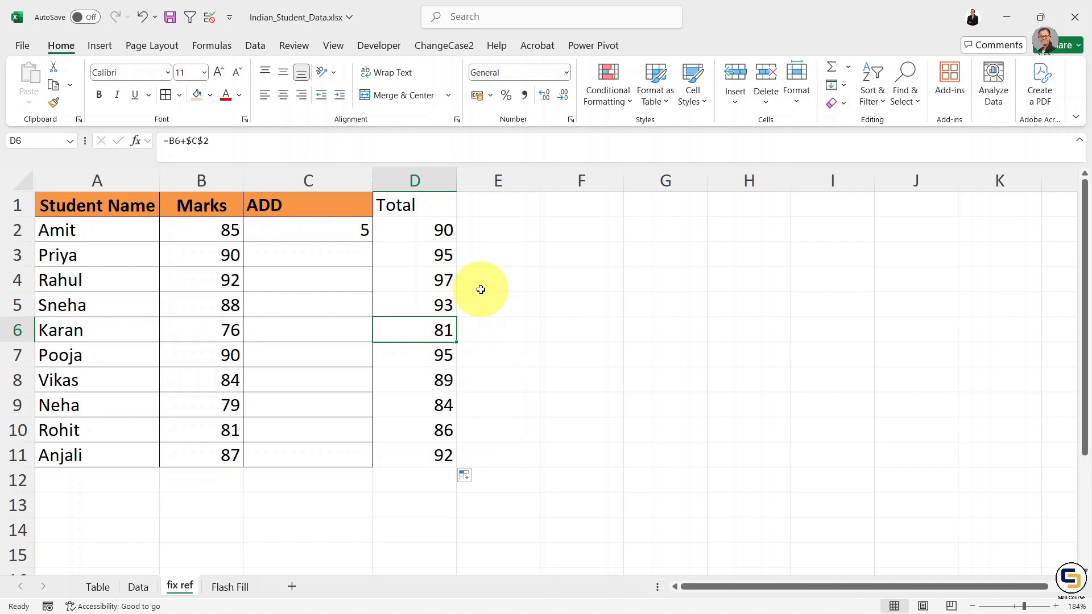
{"action": "left_click", "coordinate": [308, 433]}
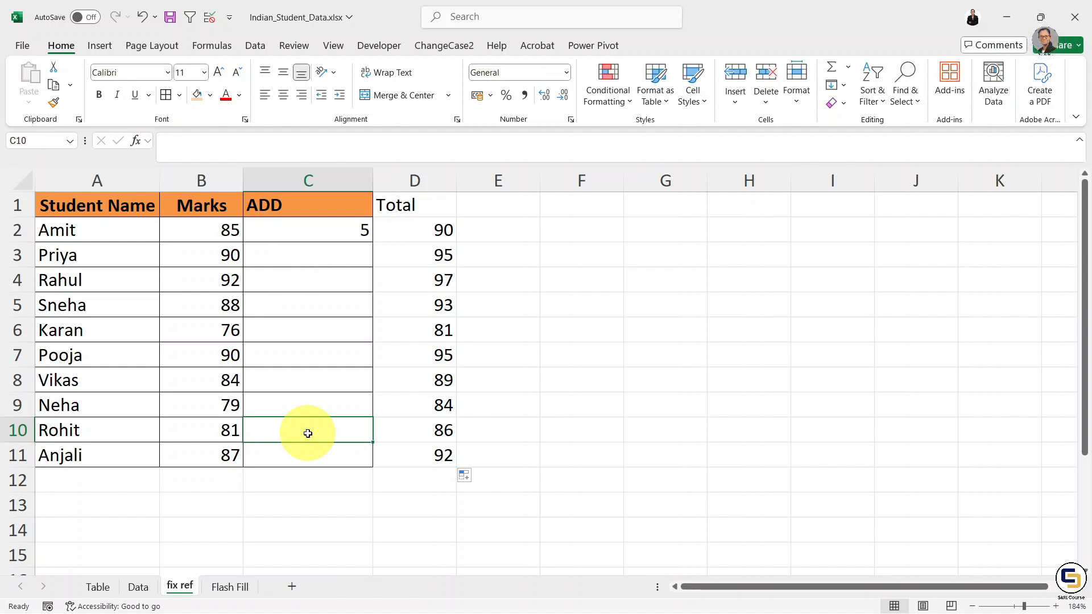
Edit the Marks value in cell B6 in place and set it to 85
{"action": "left_click", "coordinate": [225, 331]}
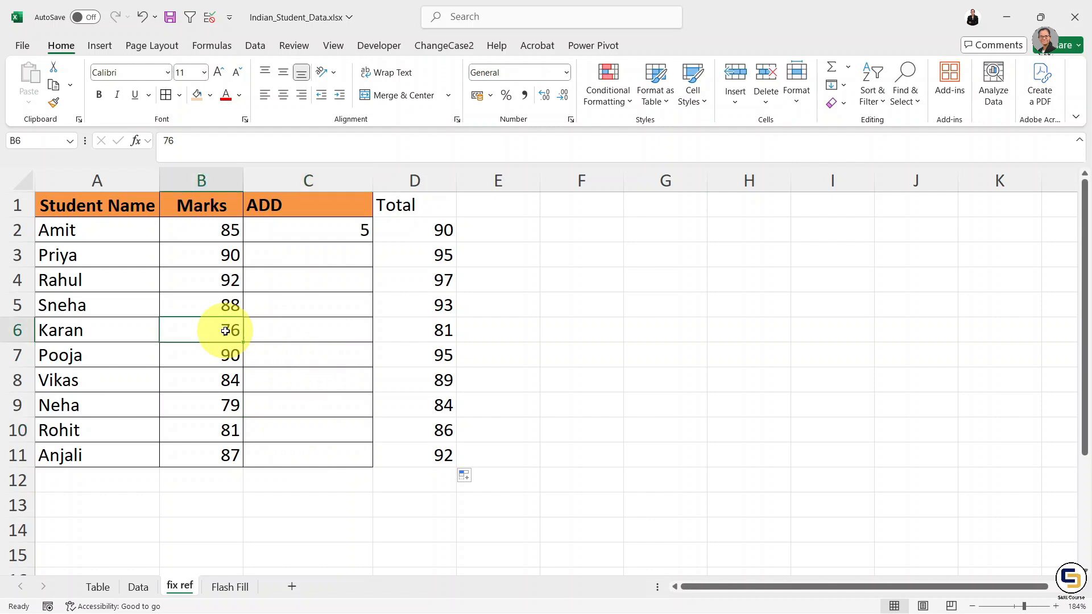
{"action": "key", "text": "F2"}
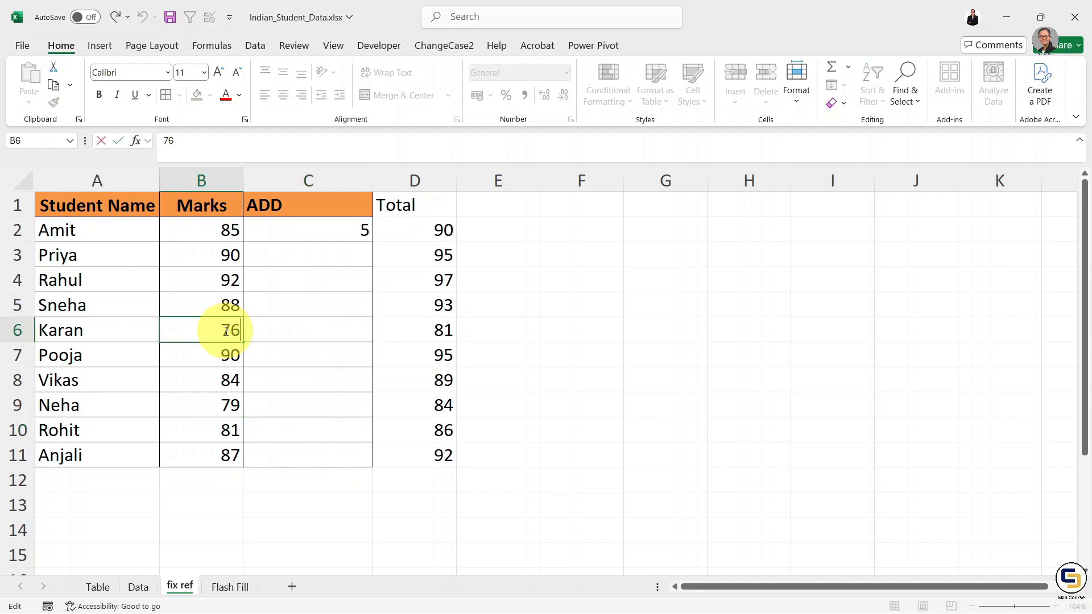
{"action": "key", "text": "BackSpace"}
{"action": "key", "text": "BackSpace"}
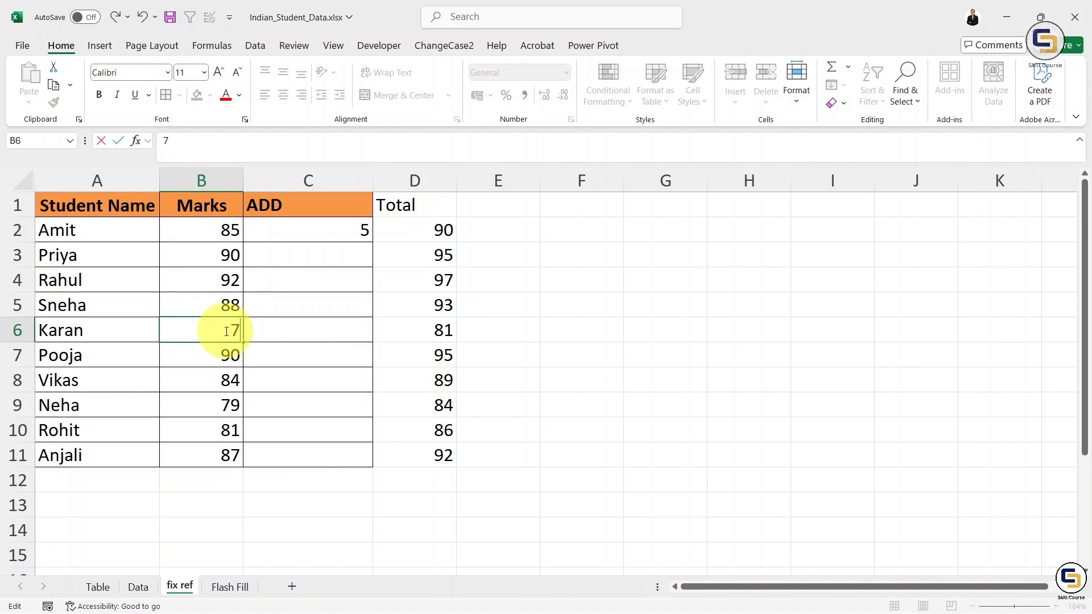
{"action": "type", "text": "85"}
{"action": "left_click", "coordinate": [284, 348]}
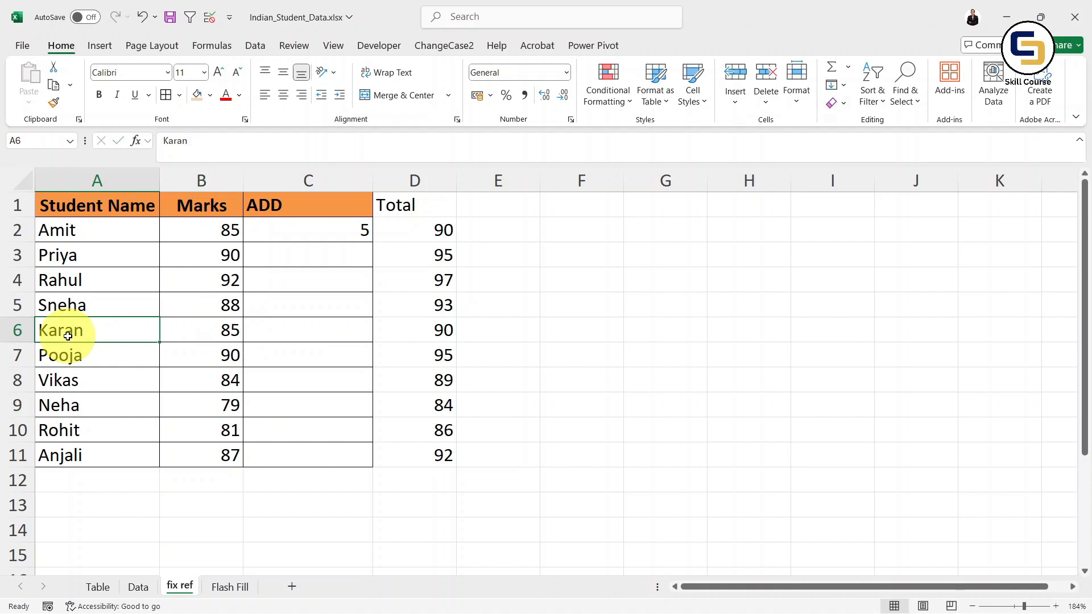
Overwrite the student name in cell A6 with trial text, and re-enter the original name
{"action": "type", "text": "hghg"}
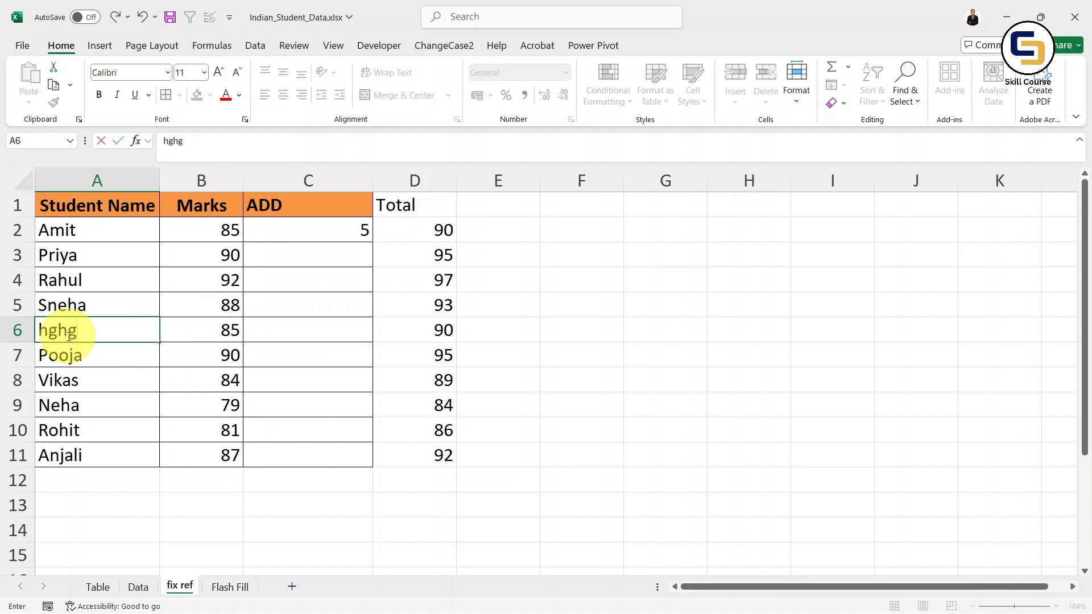
{"action": "key", "text": "BackSpace"}
{"action": "key", "text": "BackSpace"}
{"action": "key", "text": "BackSpace"}
{"action": "key", "text": "BackSpace"}
{"action": "type", "text": "jhjsd"}
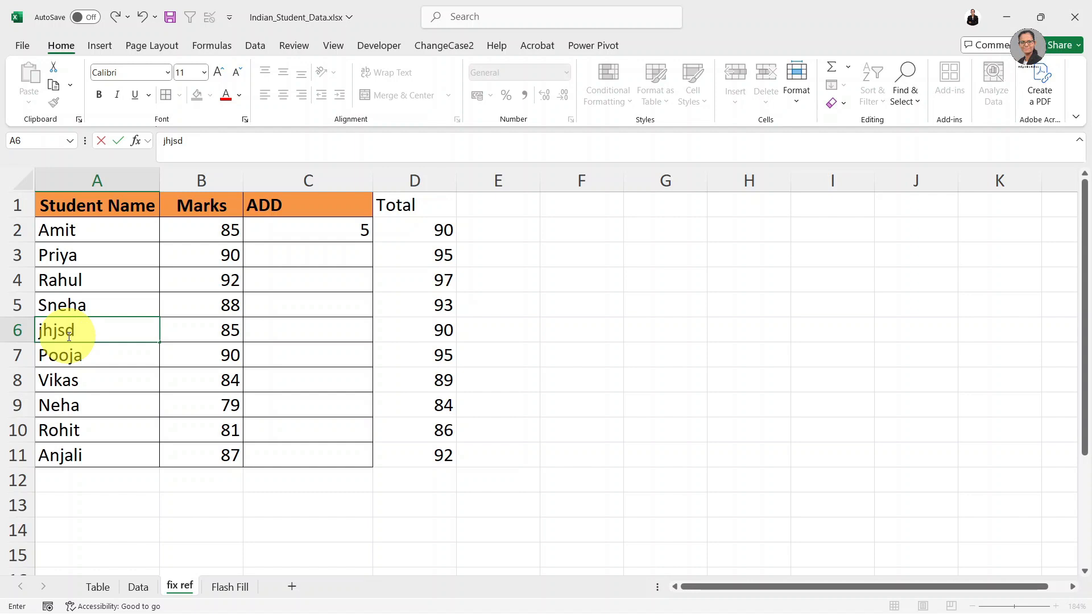
{"action": "key", "text": "BackSpace"}
{"action": "key", "text": "BackSpace"}
{"action": "key", "text": "BackSpace"}
{"action": "key", "text": "BackSpace"}
{"action": "key", "text": "BackSpace"}
{"action": "type", "text": "Karan"}
{"action": "left_click", "coordinate": [84, 357]}
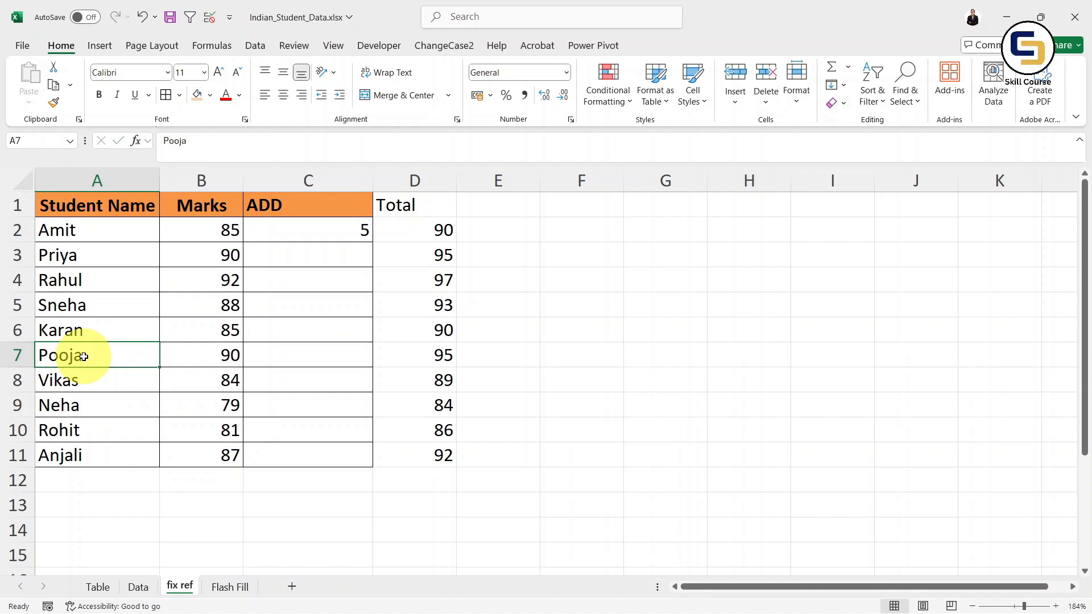
Edit cell A7 in place and add the student's surname after the existing first name
{"action": "double_click", "coordinate": [84, 357]}
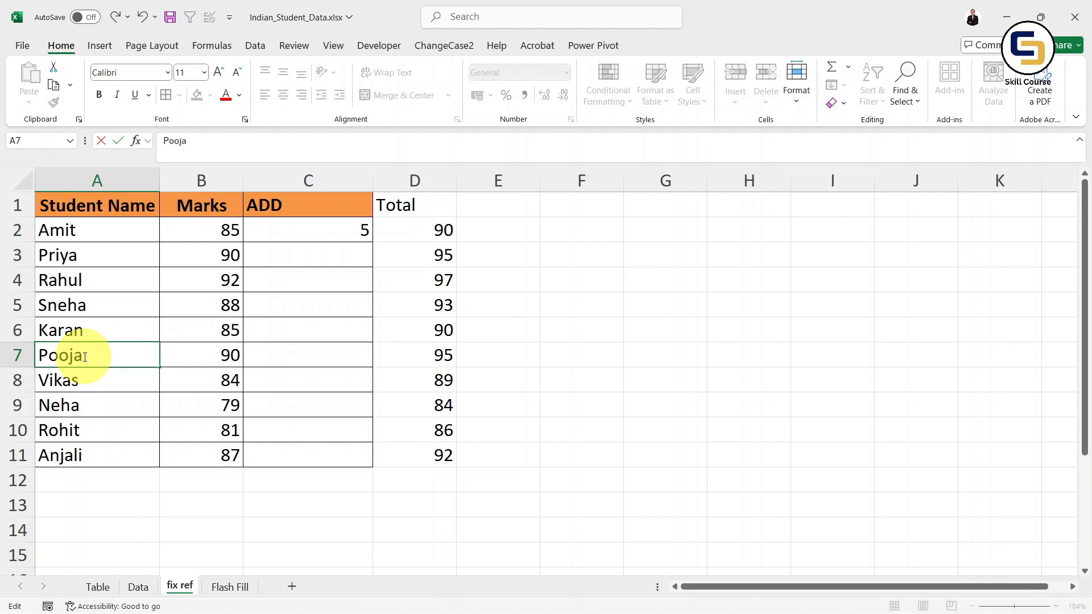
{"action": "type", "text": "Shinde"}
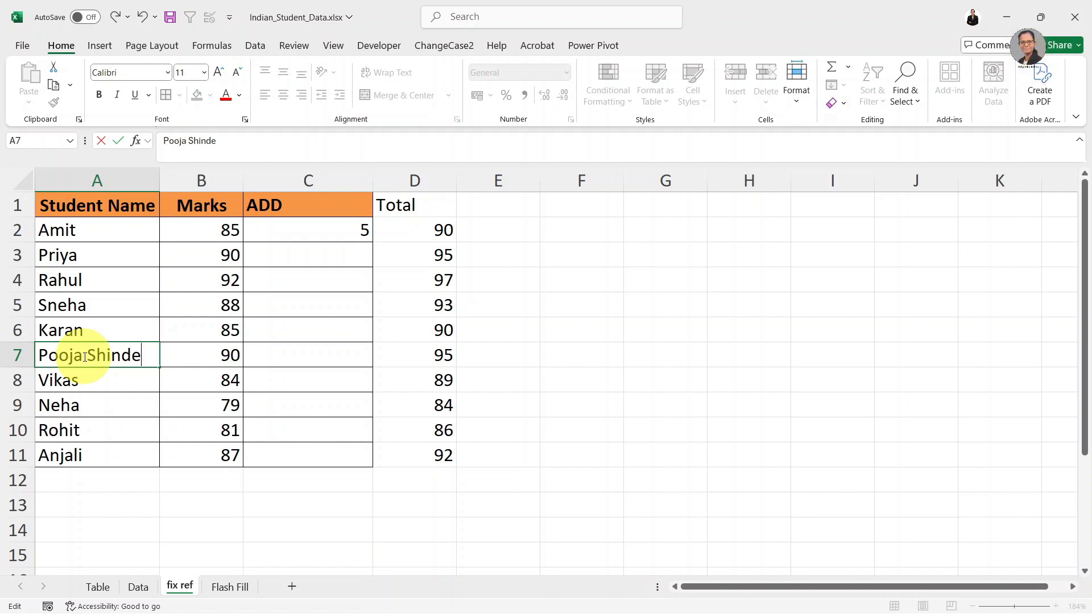
{"action": "left_click", "coordinate": [302, 427]}
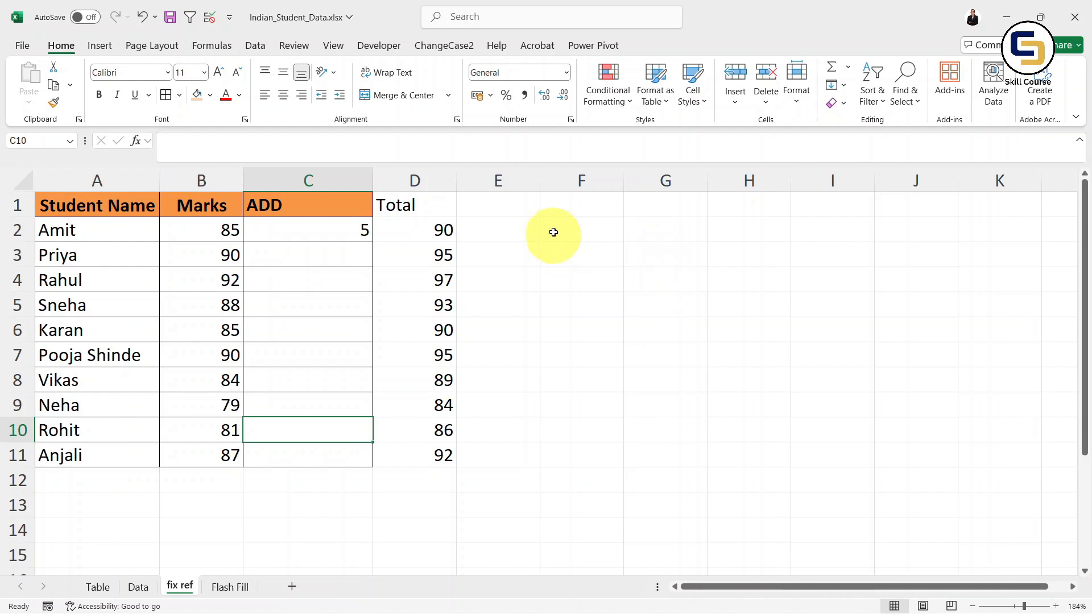
Enter a student's first name in cell F2 and fill it right and down across the range F2:I10
{"action": "left_click", "coordinate": [582, 232]}
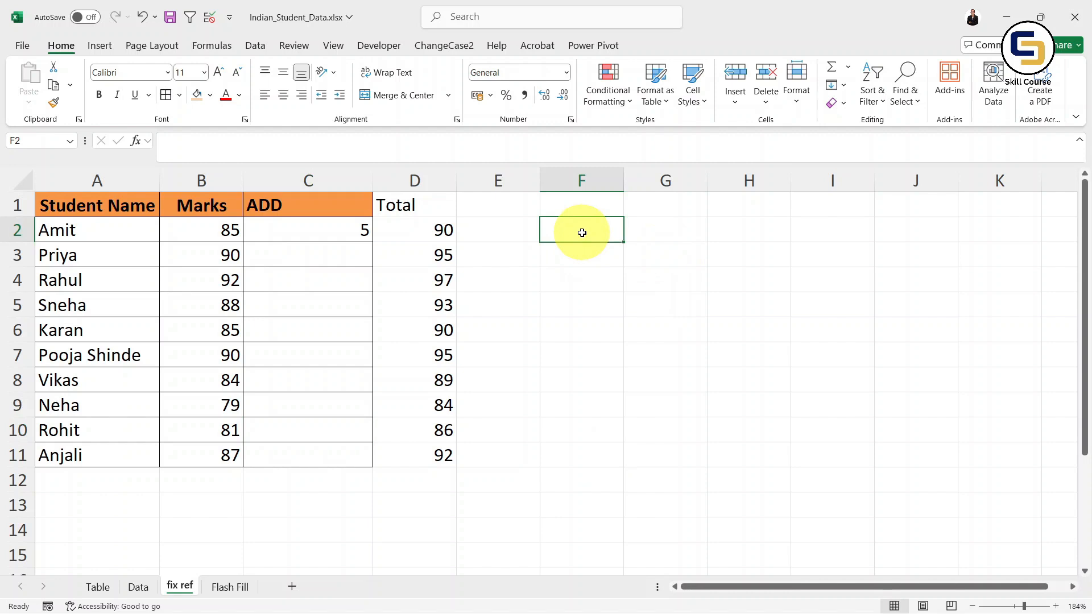
{"action": "type", "text": "Priya"}
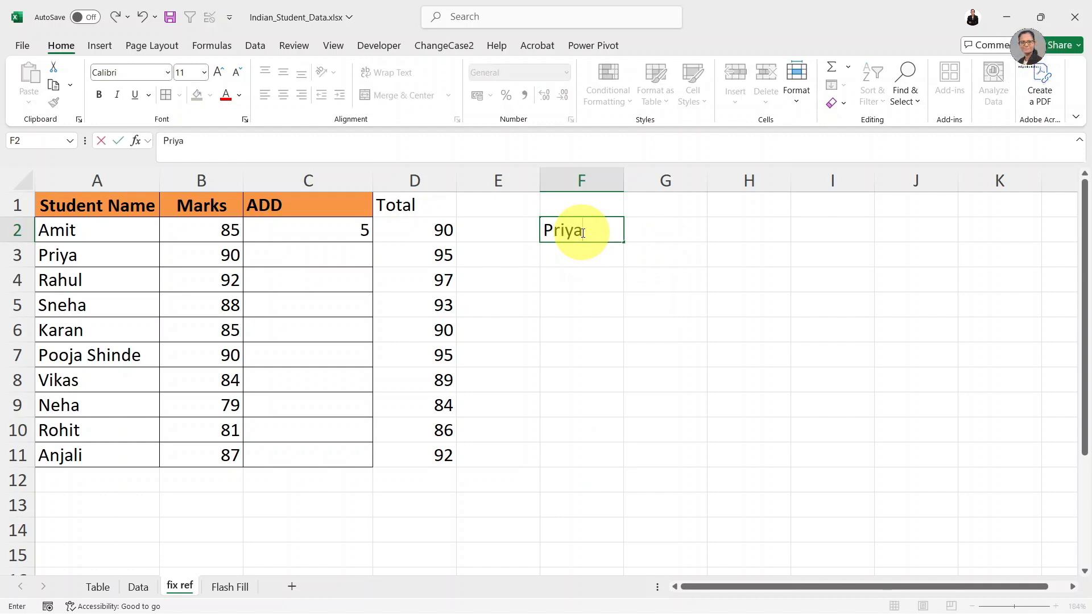
{"action": "left_click", "coordinate": [640, 224]}
{"action": "left_click_drag", "start_coordinate": [560, 230], "coordinate": [797, 425]}
{"action": "key", "text": "ctrl+r"}
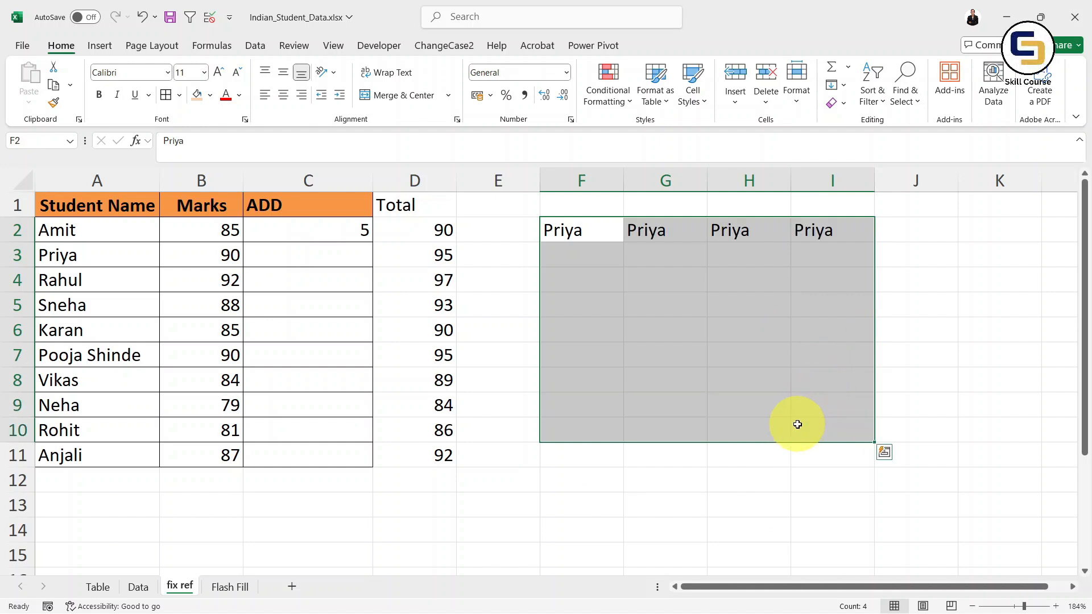
{"action": "key", "text": "ctrl+d"}
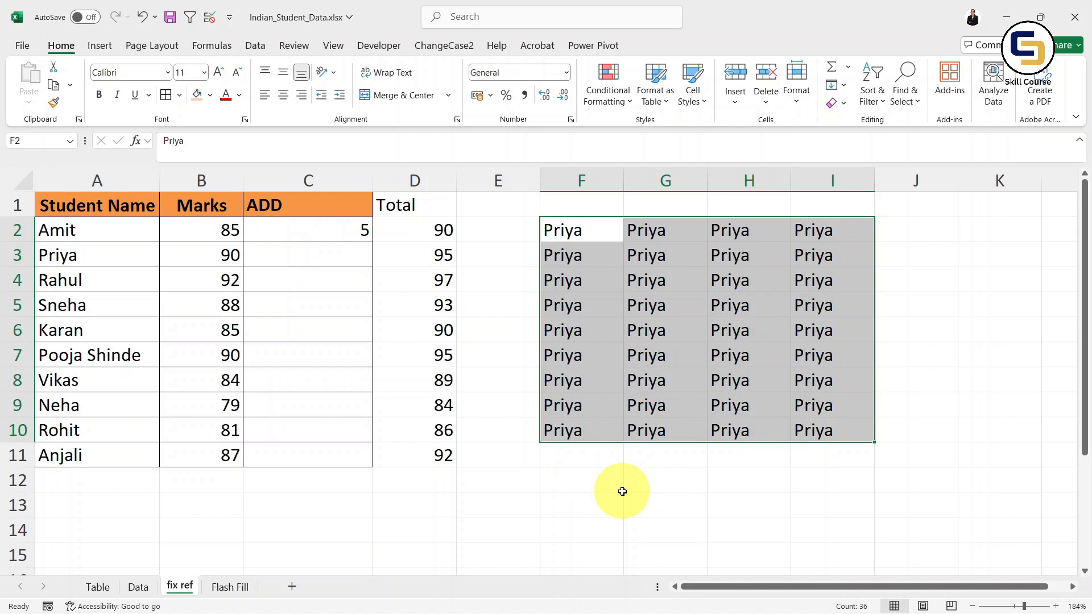
{"action": "left_click", "coordinate": [571, 486]}
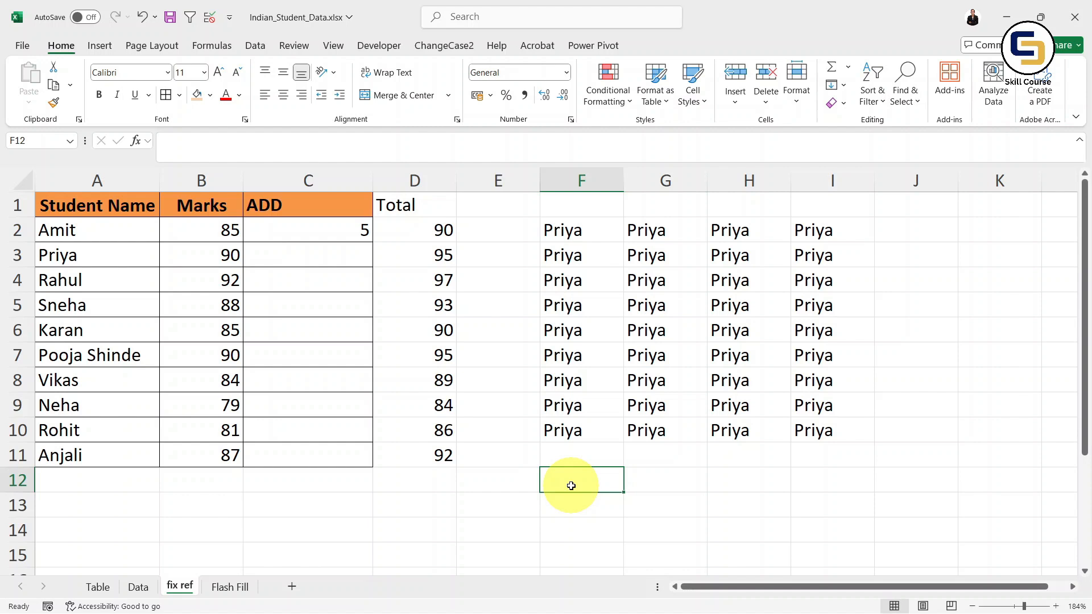
{"action": "left_click", "coordinate": [482, 462]}
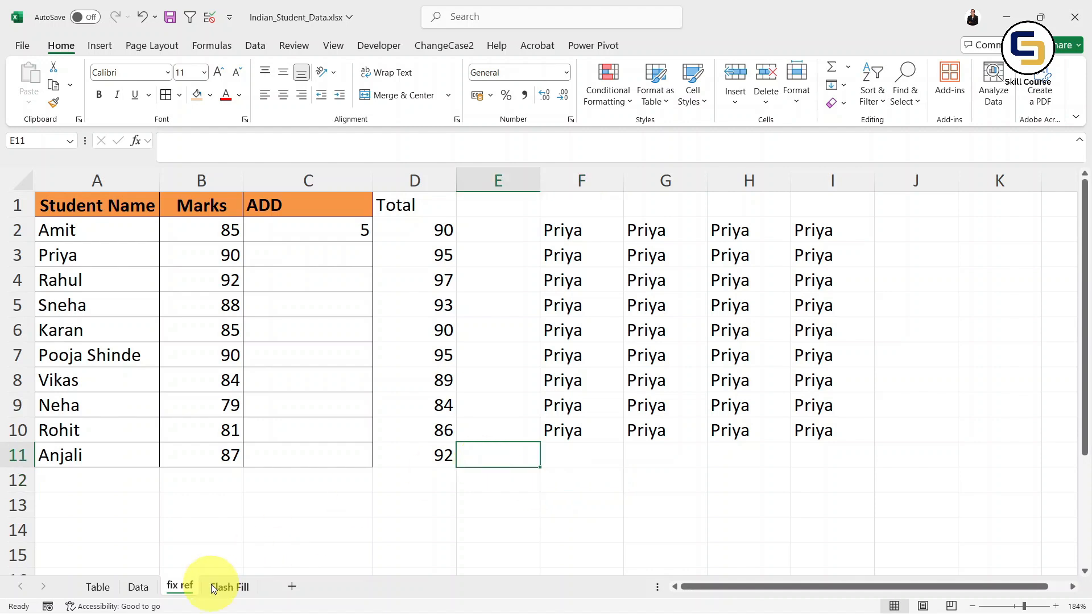
On the Data sheet, copy the Marks column D1:D11 and paste only its formats at cell G1 with Paste Special
{"action": "left_click", "coordinate": [138, 587]}
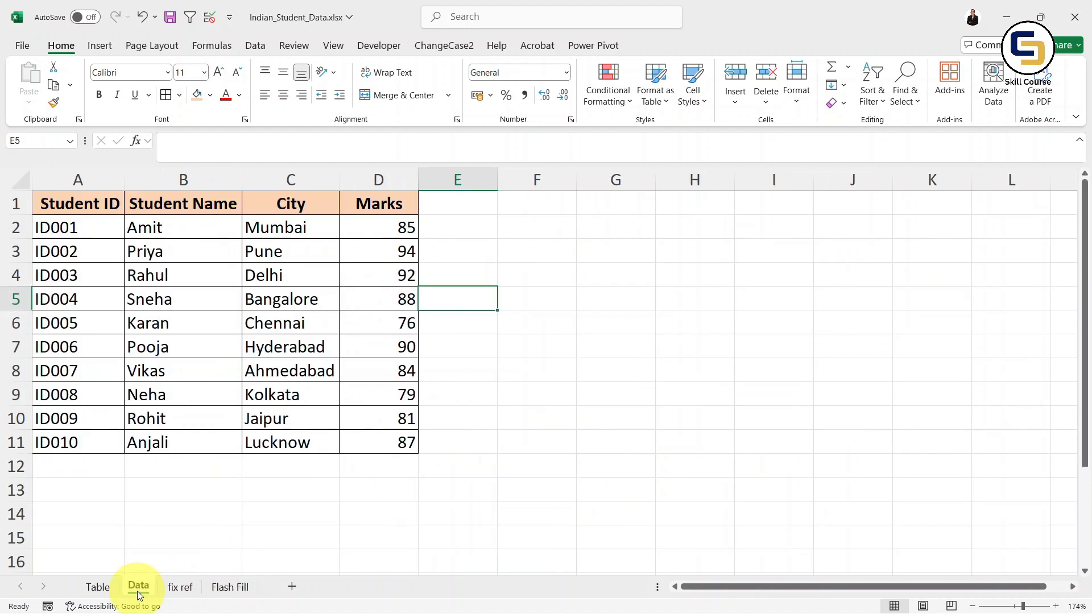
{"action": "left_click", "coordinate": [91, 588]}
{"action": "left_click", "coordinate": [138, 586]}
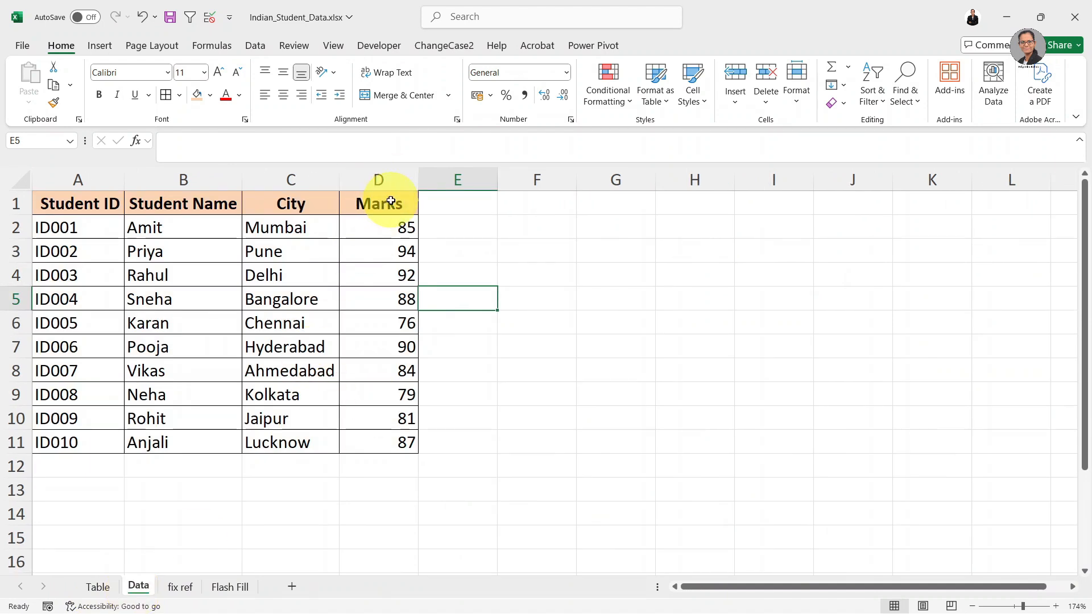
{"action": "left_click_drag", "start_coordinate": [391, 201], "coordinate": [393, 444]}
{"action": "key", "text": "ctrl+c"}
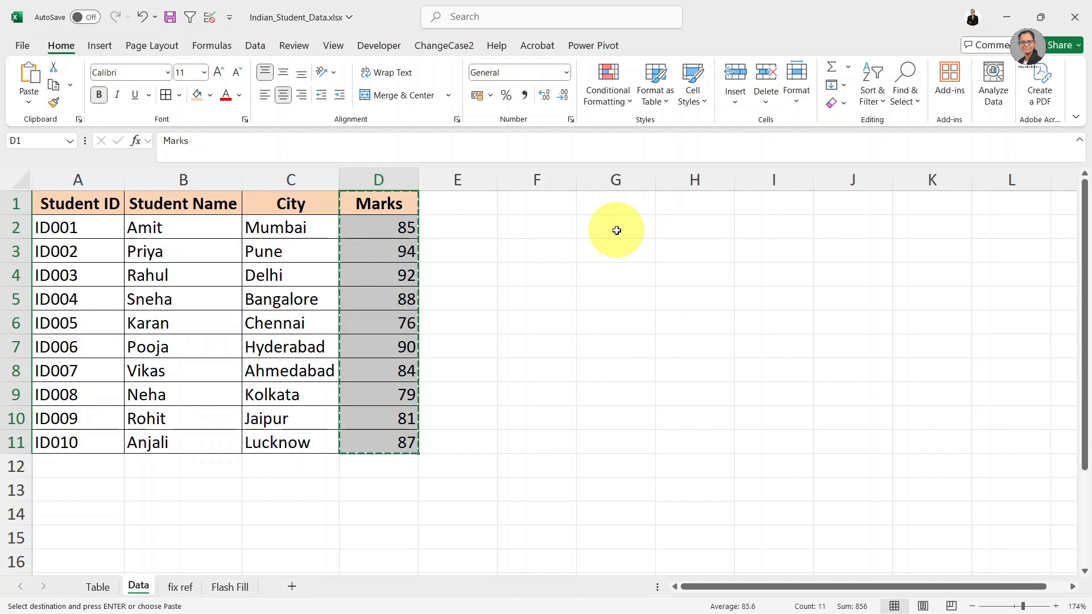
{"action": "left_click", "coordinate": [621, 209]}
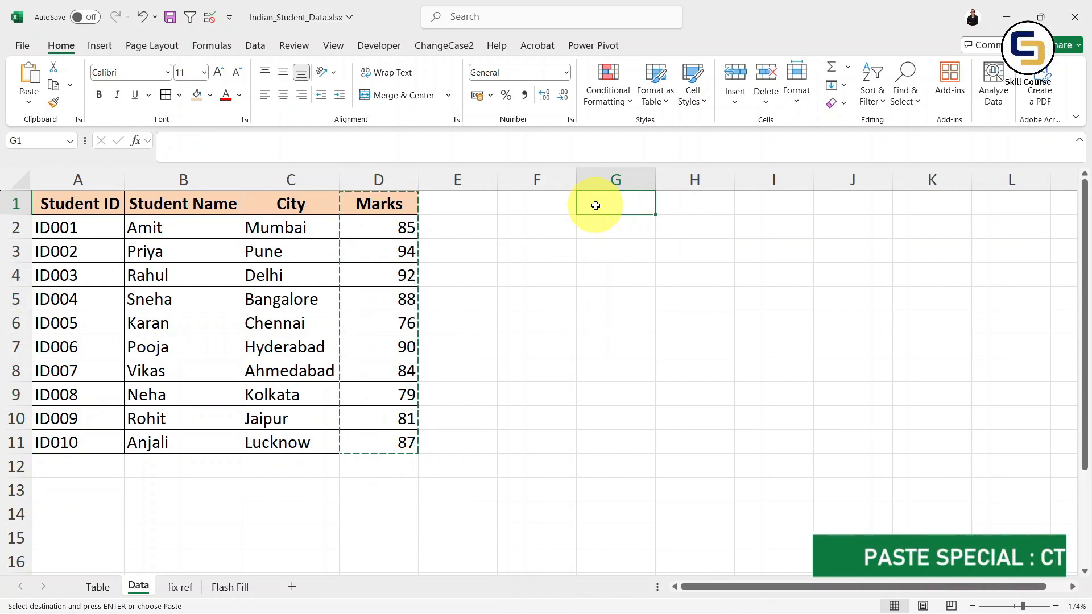
{"action": "key", "text": "ctrl+alt+v"}
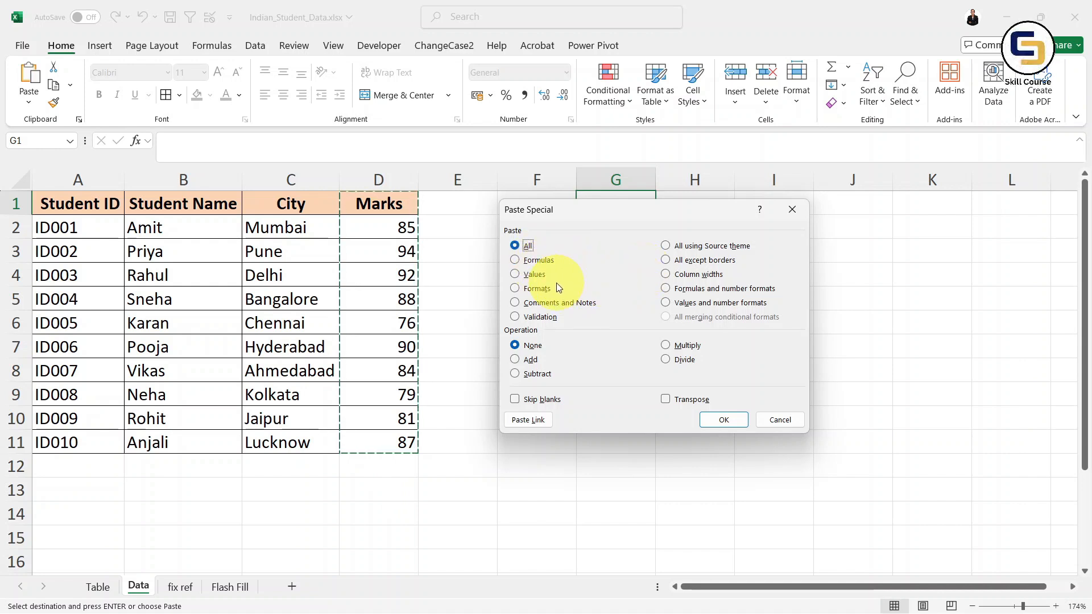
{"action": "left_click", "coordinate": [516, 288]}
{"action": "left_click", "coordinate": [719, 415]}
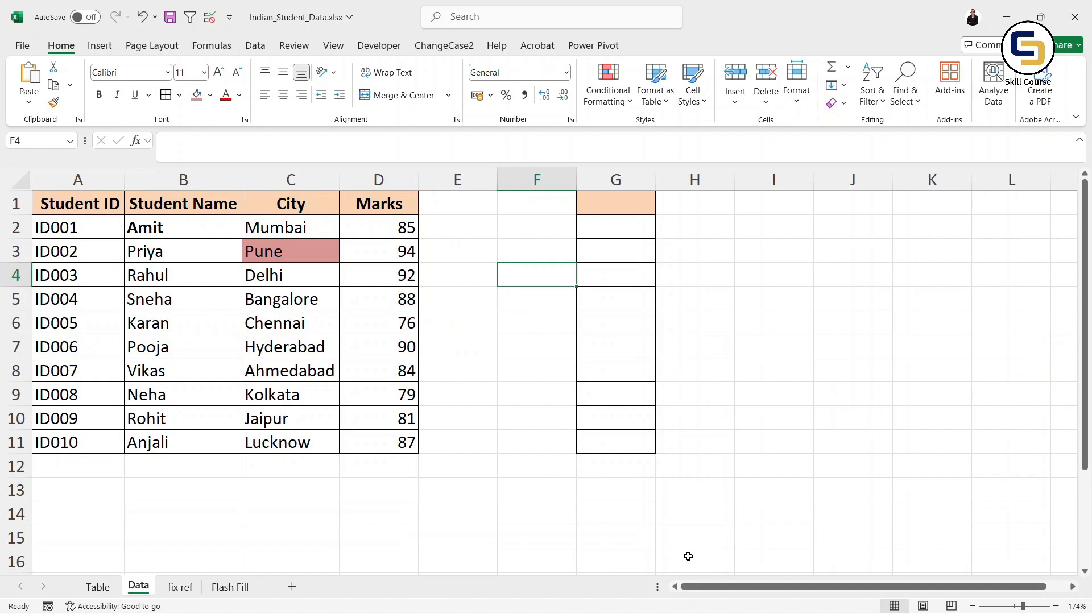
In cell I2 of the Data sheet, begin a VLOOKUP formula with MAX(D2:D11) as its lookup value
{"action": "left_click", "coordinate": [746, 236]}
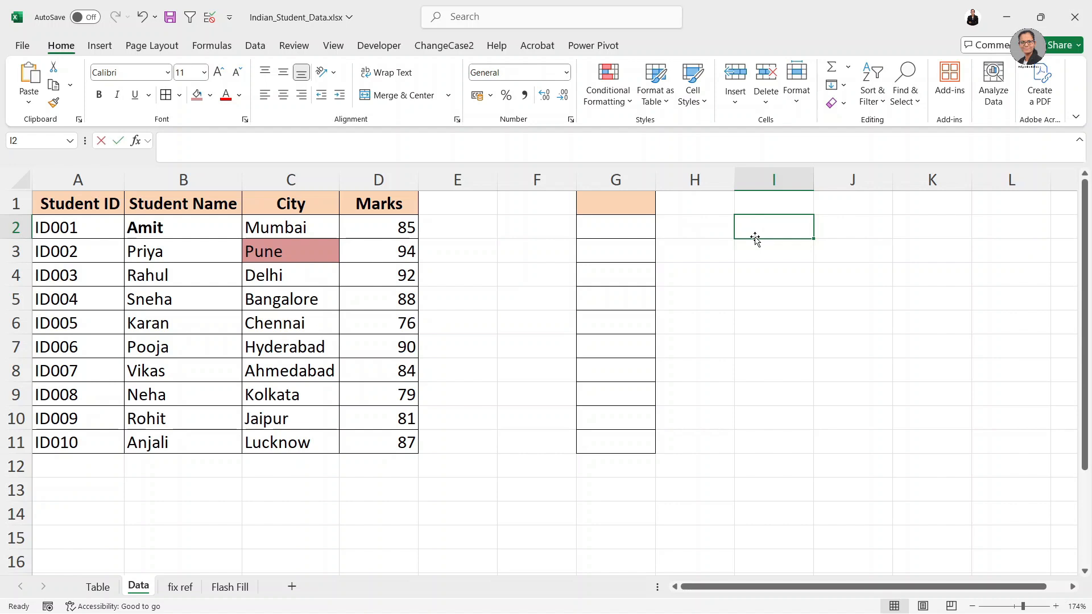
{"action": "type", "text": "=vlo"}
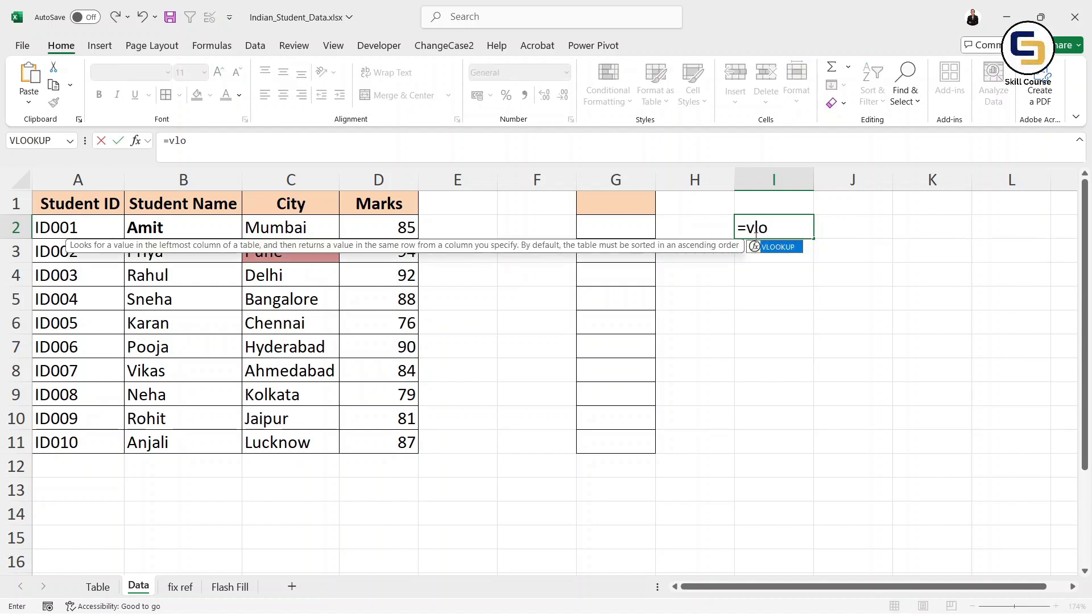
{"action": "key", "text": "Tab"}
{"action": "type", "text": "max"}
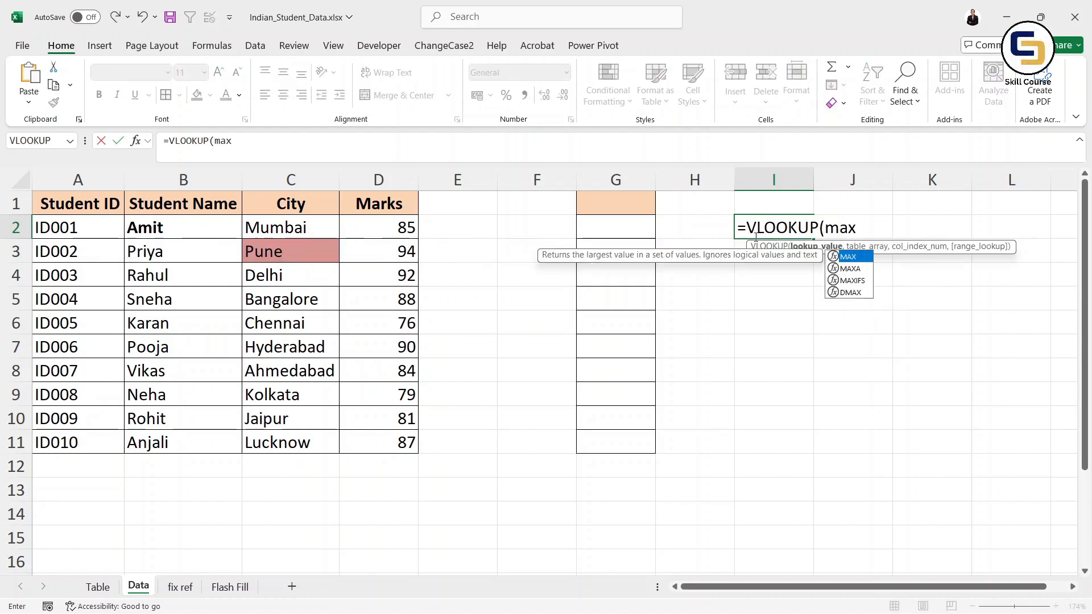
{"action": "key", "text": "Tab"}
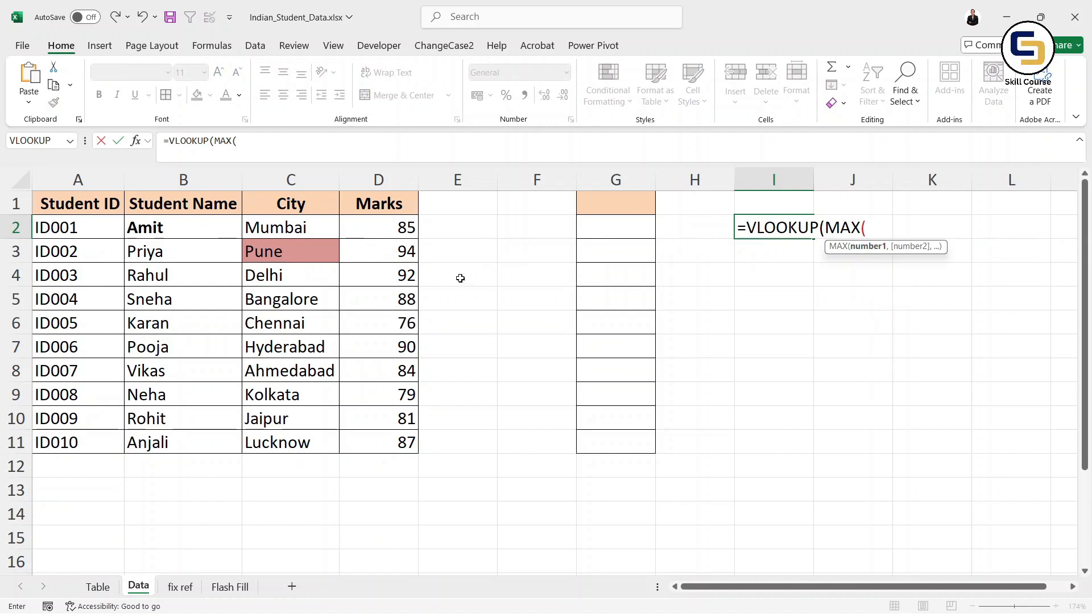
{"action": "left_click_drag", "start_coordinate": [380, 228], "coordinate": [384, 441]}
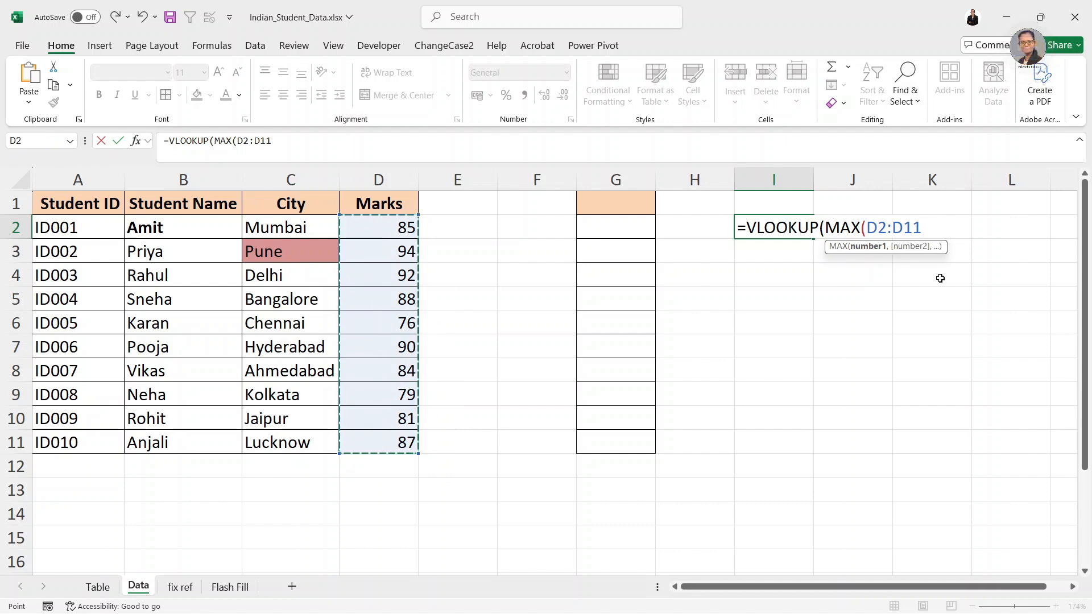
{"action": "type", "text": ")"}
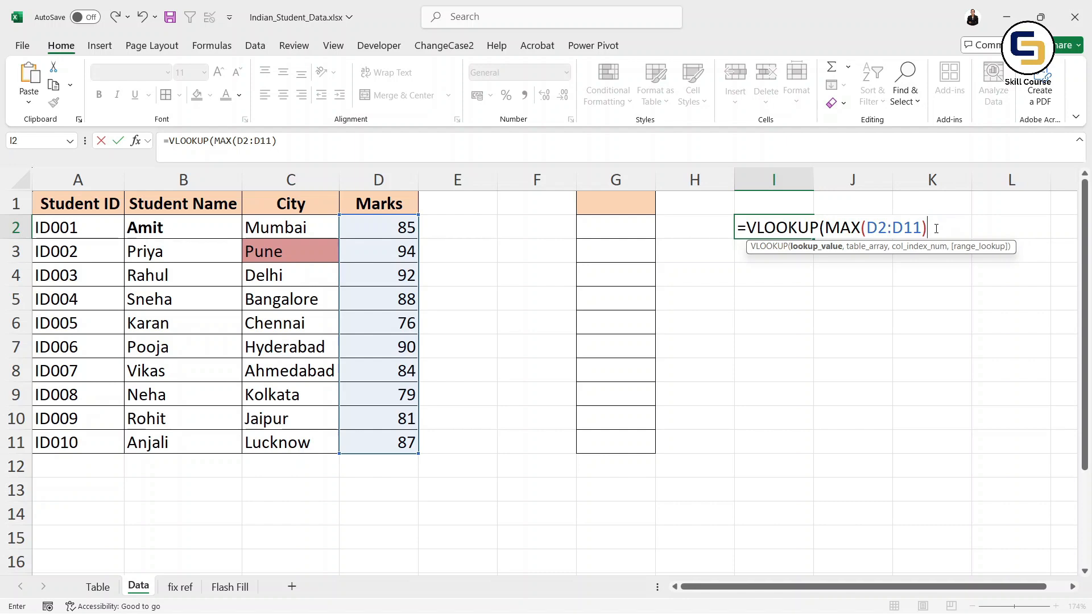
Evaluate only the MAX(D2:D11) part inside the VLOOKUP formula, restore the expression and discard the entry
{"action": "left_click_drag", "start_coordinate": [931, 229], "coordinate": [831, 237]}
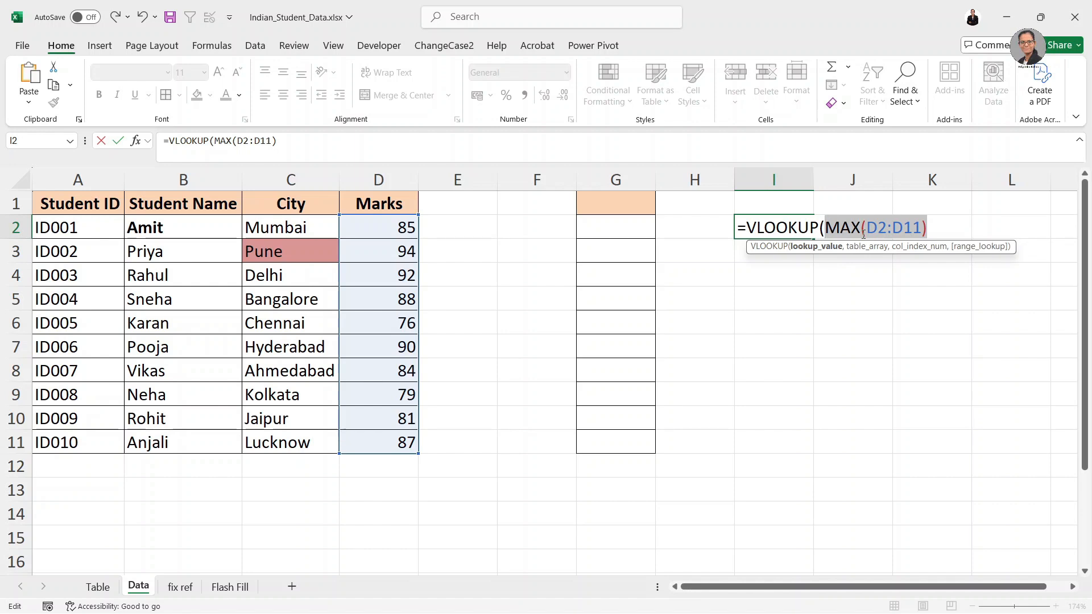
{"action": "key", "text": "F9"}
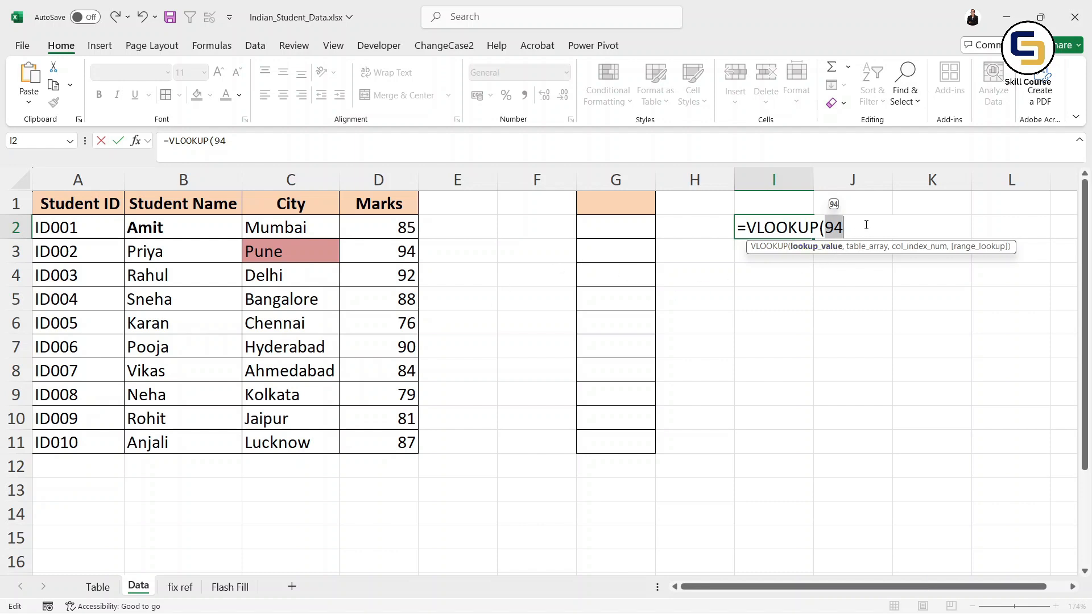
{"action": "key", "text": "ctrl+v"}
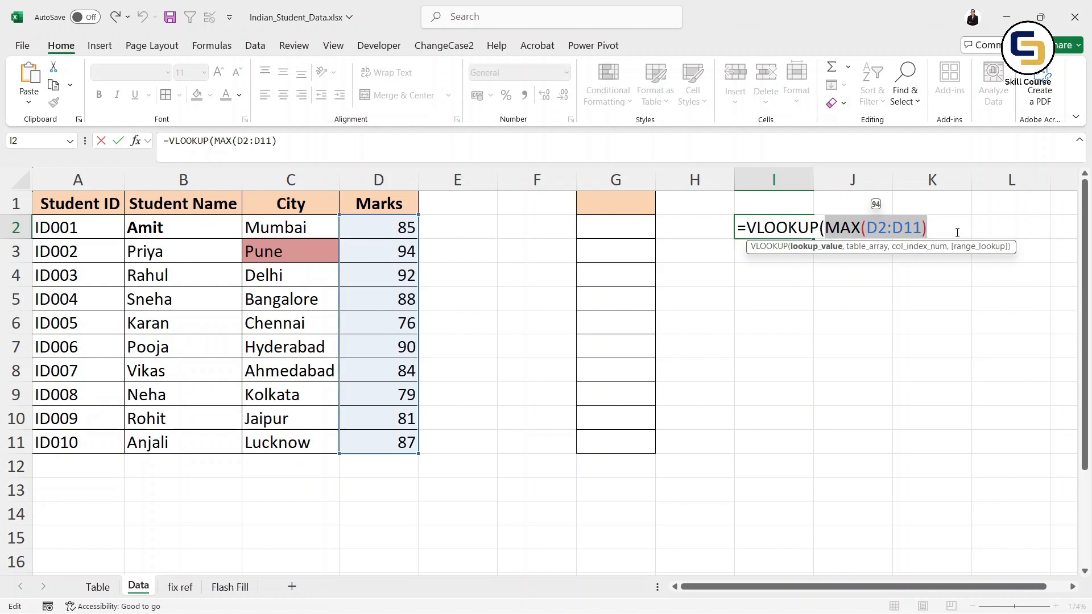
{"action": "key", "text": "Escape"}
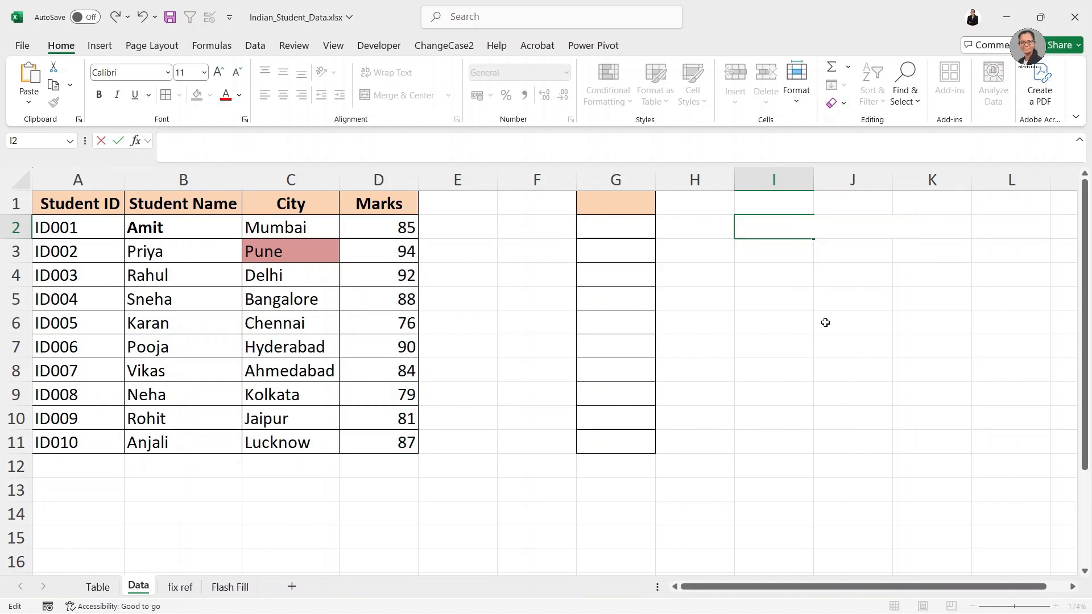
Switch back and forth through the Table, Data, fix ref and Flash Fill sheets, returning to Data
{"action": "key", "text": "ctrl+Page_Up"}
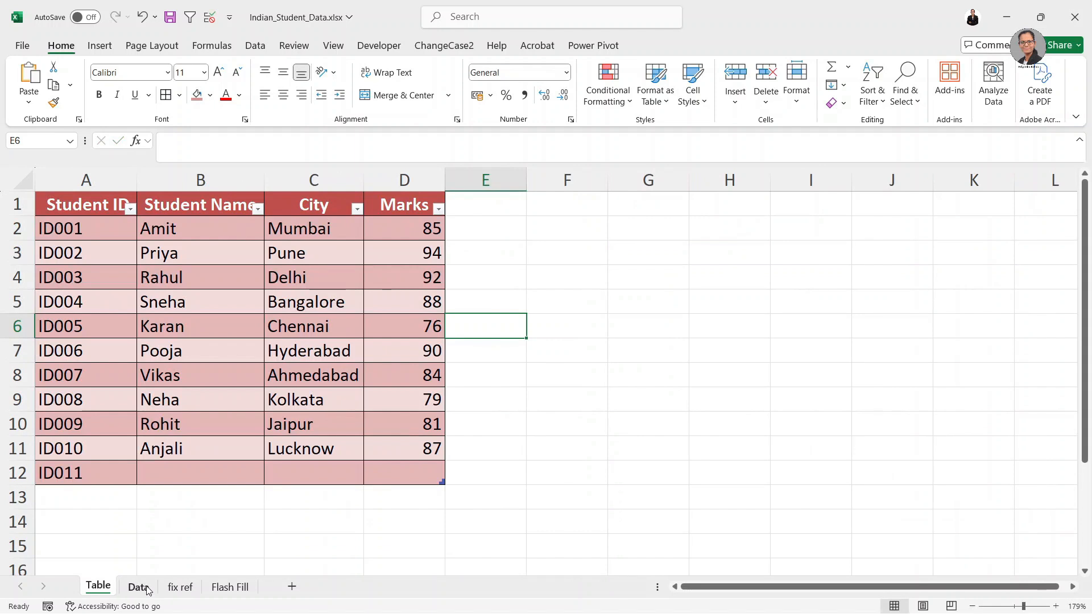
{"action": "left_click", "coordinate": [145, 588]}
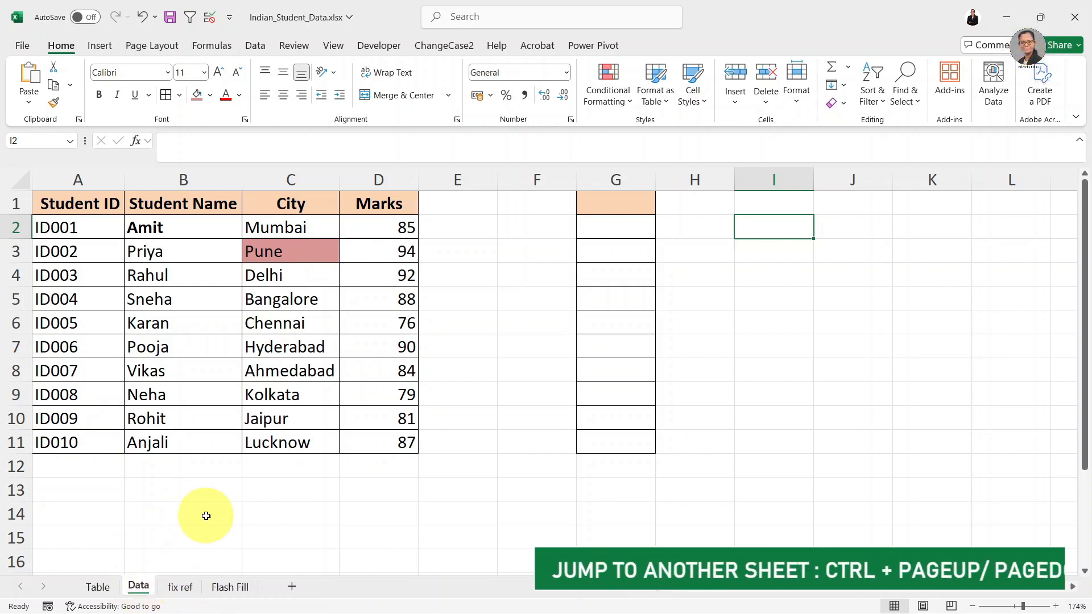
{"action": "key", "text": "Num_Lock"}
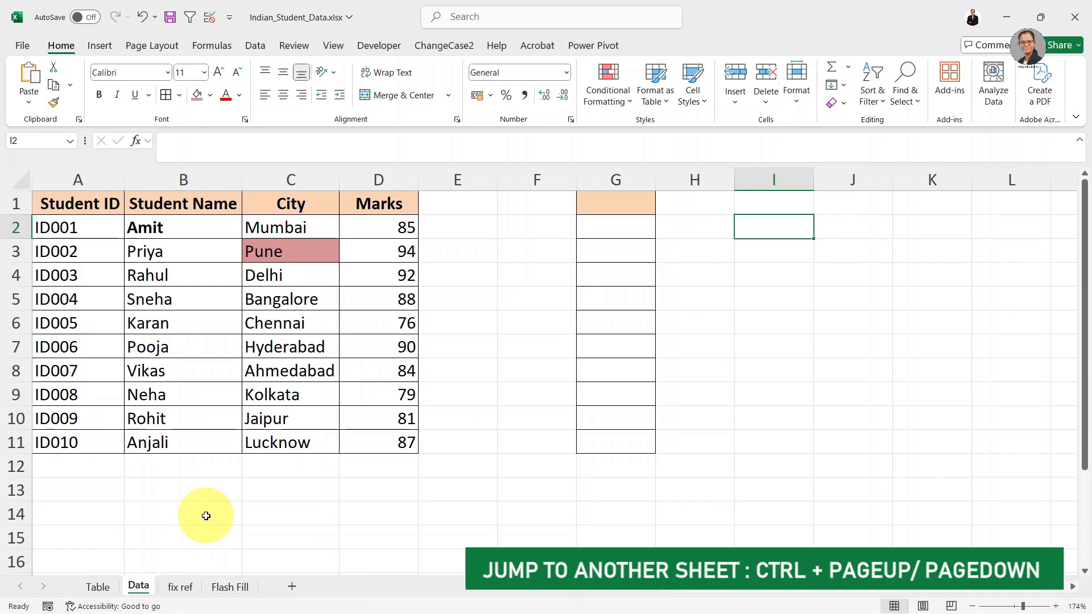
{"action": "key", "text": "ctrl+Page_Down"}
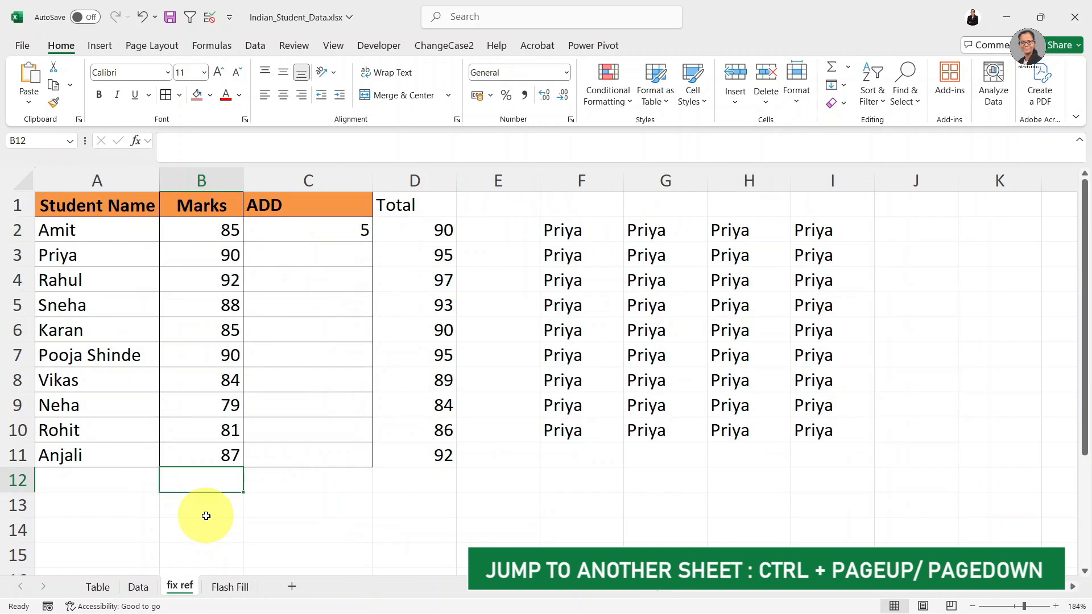
{"action": "key", "text": "ctrl+Page_Down"}
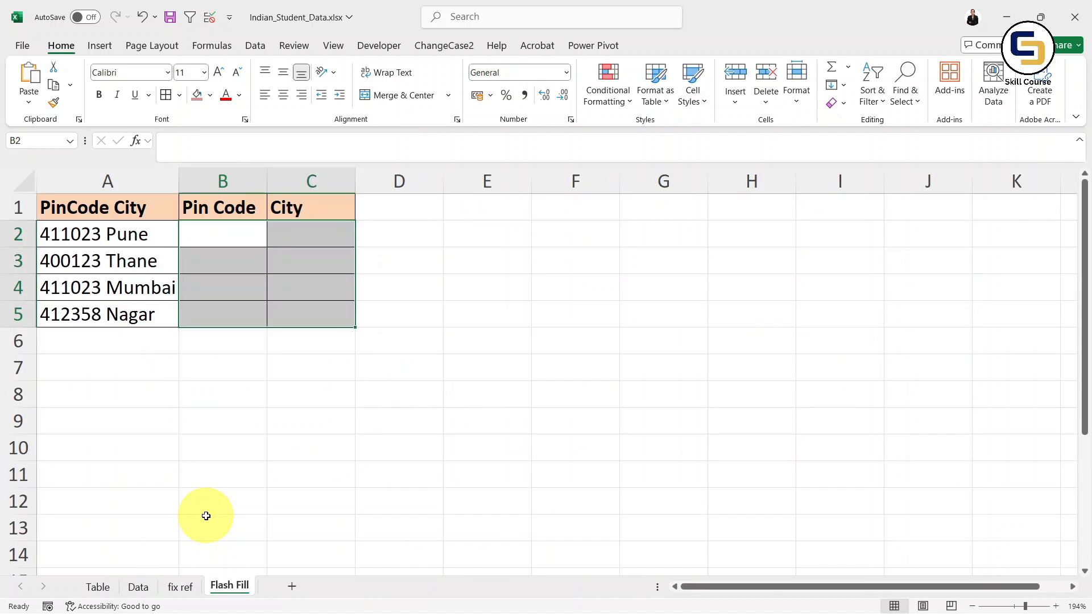
{"action": "key", "text": "ctrl+Page_Up"}
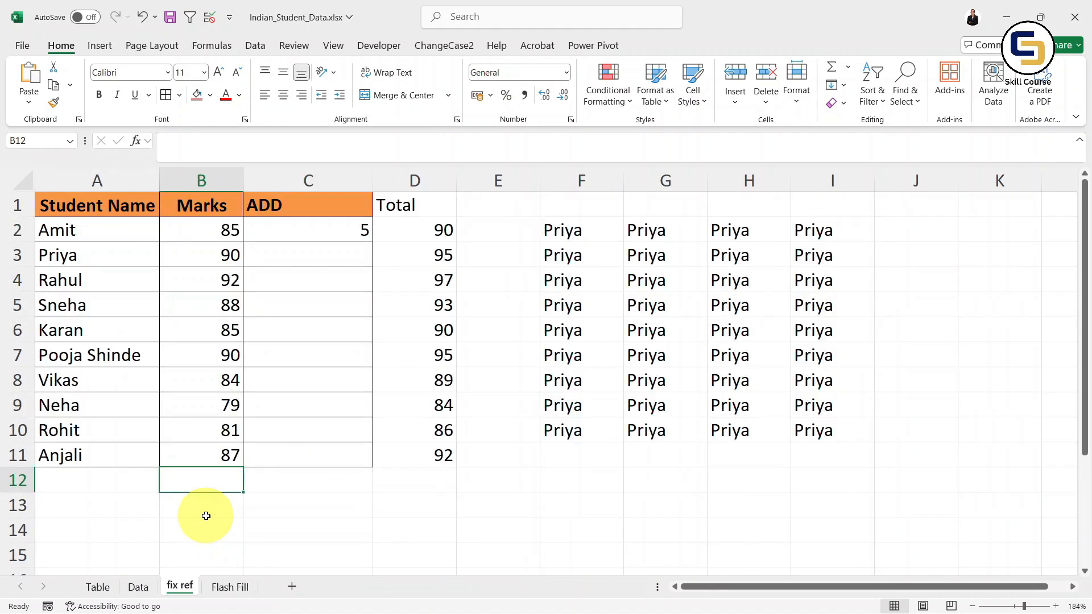
{"action": "key", "text": "ctrl+Page_Up"}
{"action": "key", "text": "ctrl+Page_Up"}
{"action": "key", "text": "ctrl+Page_Down"}
{"action": "key", "text": "ctrl+Page_Down"}
{"action": "key", "text": "ctrl+Page_Down"}
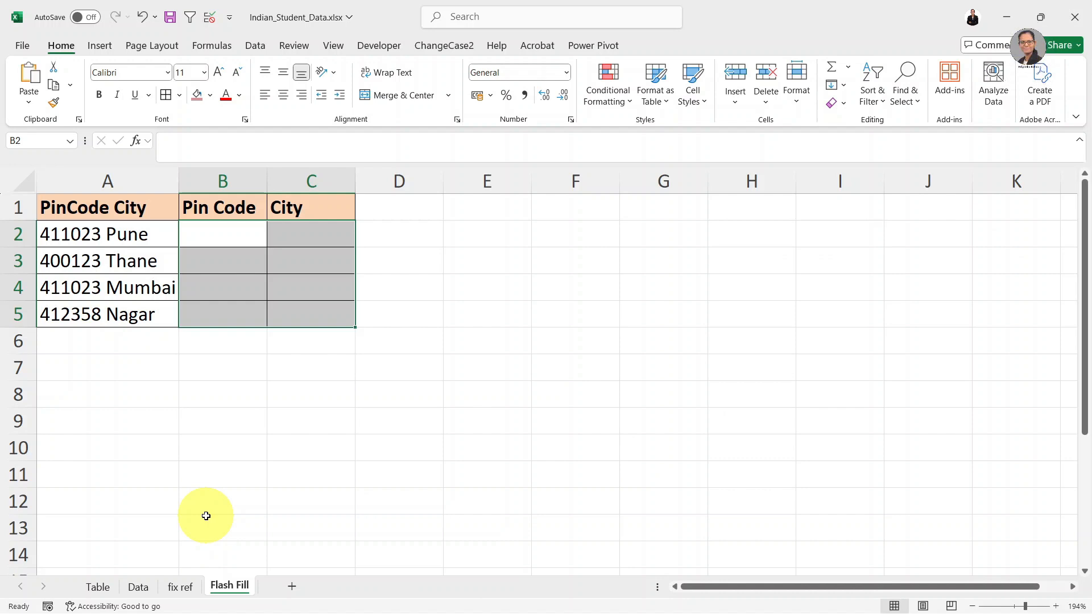
{"action": "key", "text": "ctrl+Page_Up"}
{"action": "key", "text": "ctrl+Page_Up"}
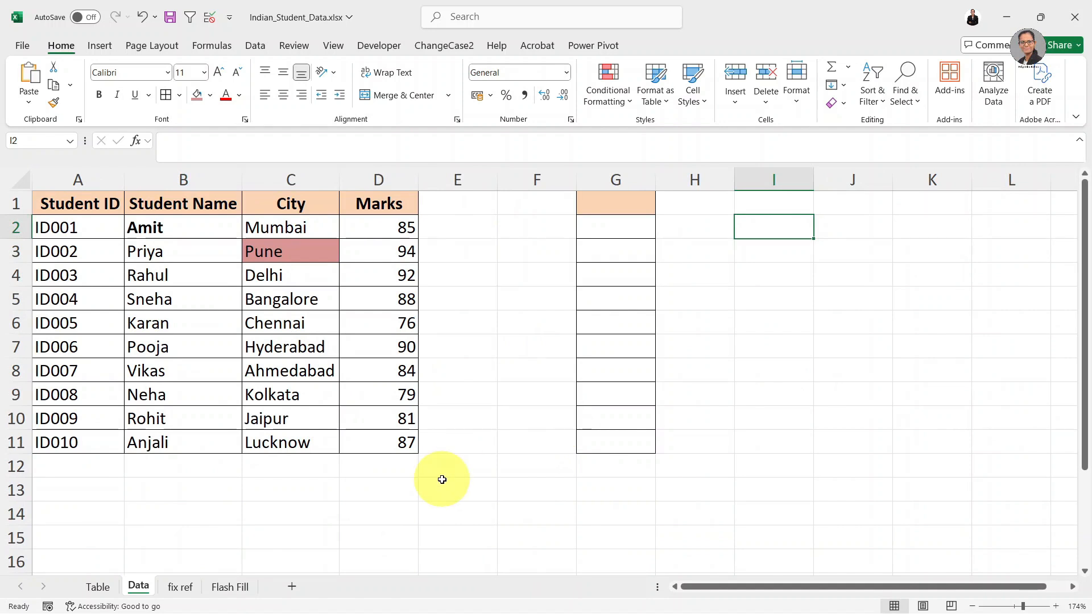
On the Flash Fill sheet, copy only the pin code from A2 into B2 and Flash Fill the rest of the Pin Code column
{"action": "left_click", "coordinate": [220, 588]}
{"action": "left_click", "coordinate": [359, 425]}
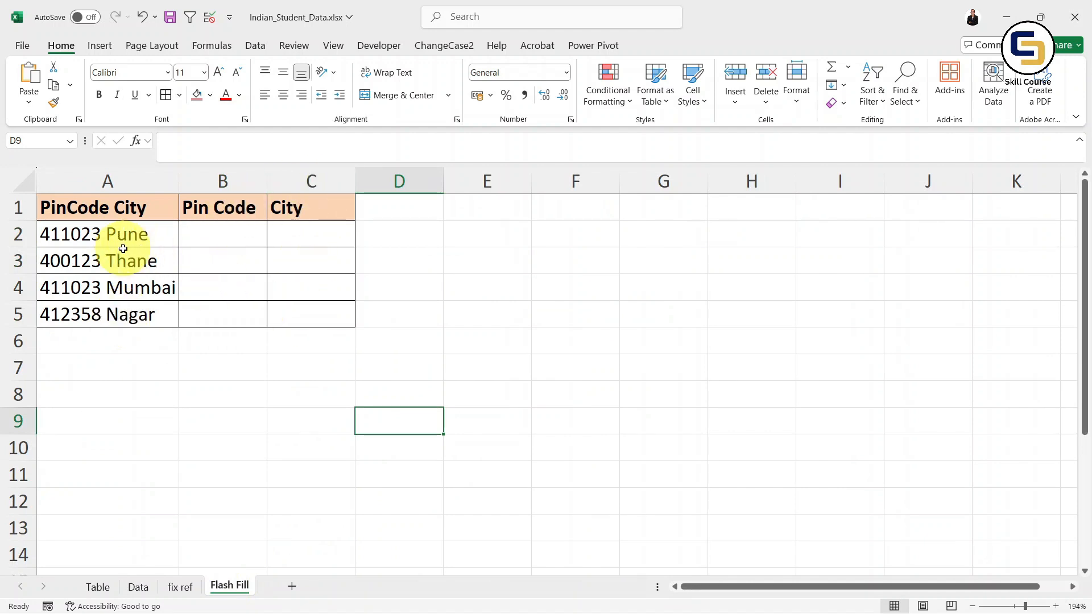
{"action": "double_click", "coordinate": [82, 230]}
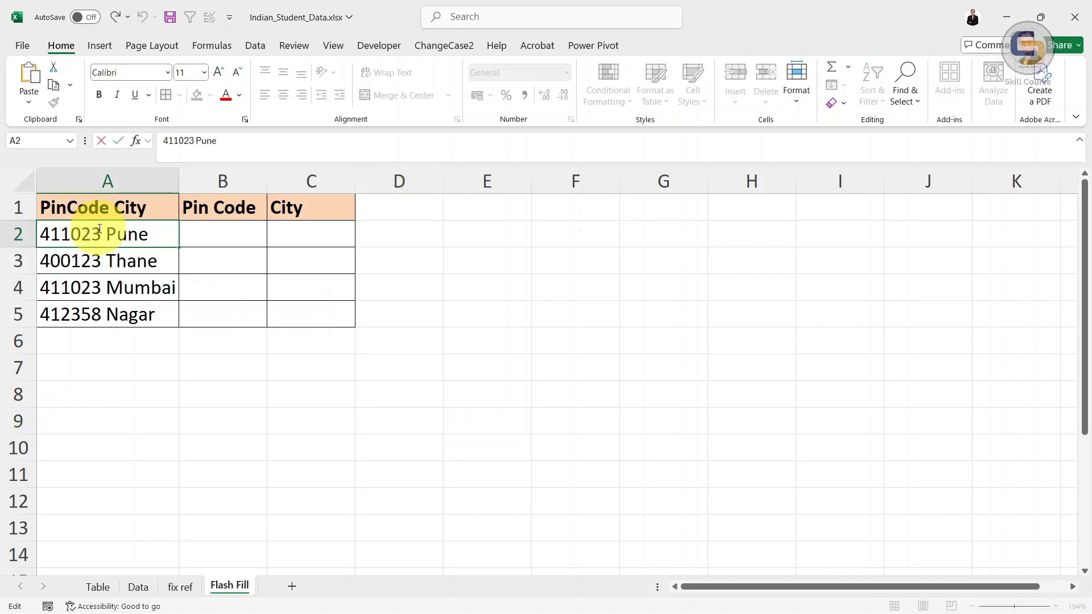
{"action": "left_click_drag", "start_coordinate": [66, 232], "coordinate": [41, 233]}
{"action": "key", "text": "ctrl+c"}
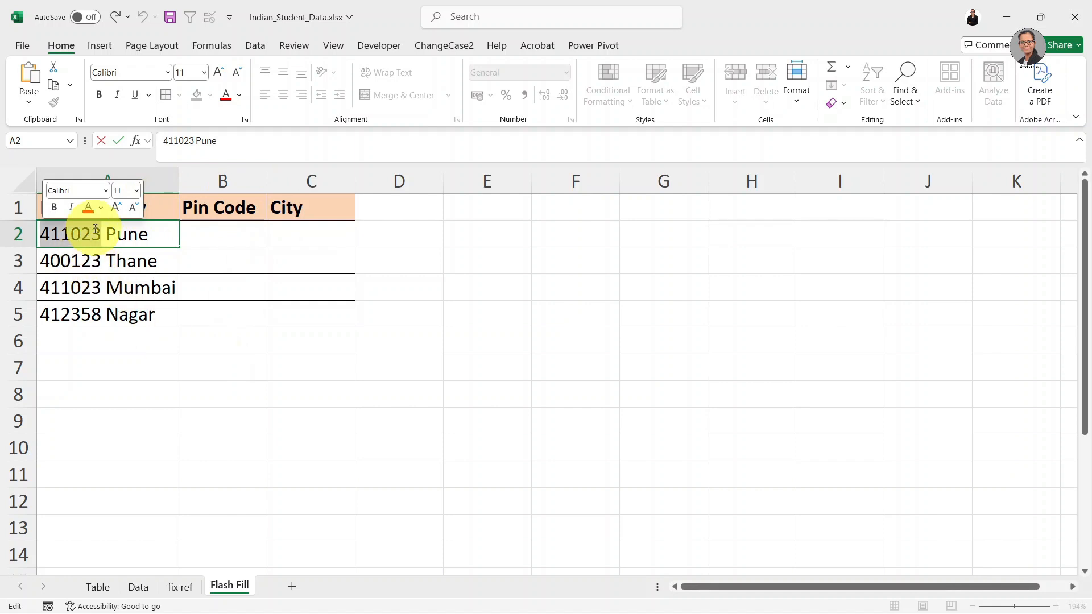
{"action": "left_click", "coordinate": [221, 228]}
{"action": "key", "text": "ctrl+v"}
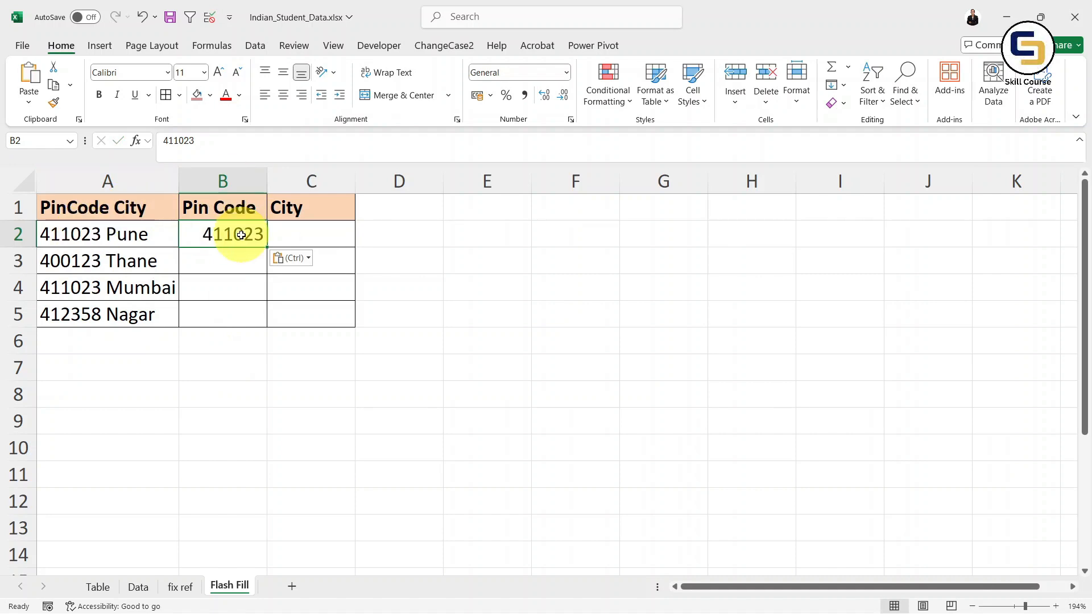
{"action": "key", "text": "ctrl+e"}
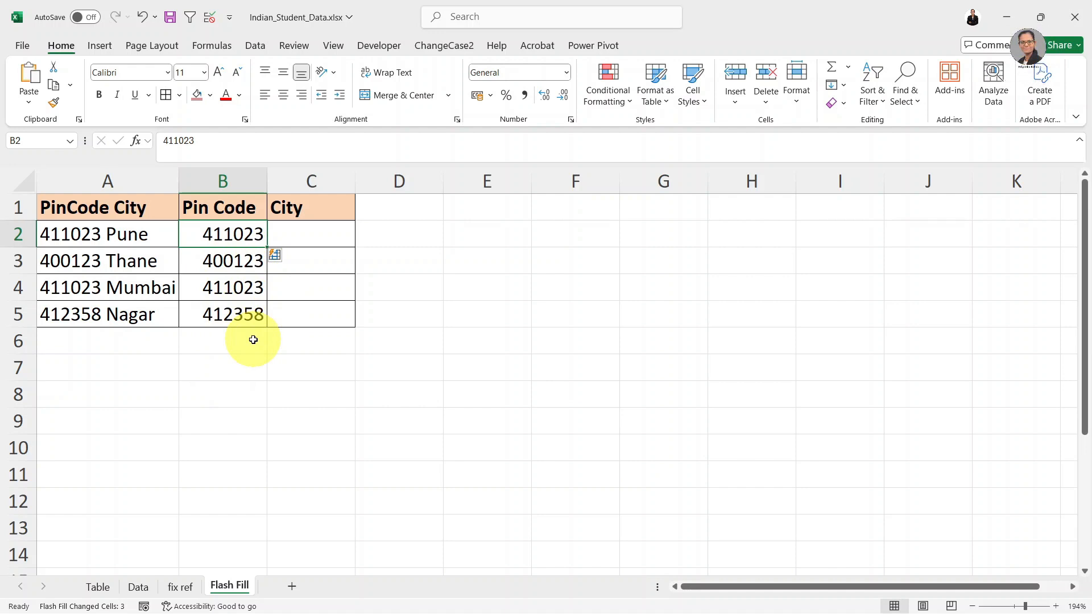
Copy the city name Pune from A2 into C2 and Flash Fill the rest of the City column
{"action": "left_click", "coordinate": [299, 243]}
{"action": "double_click", "coordinate": [122, 233]}
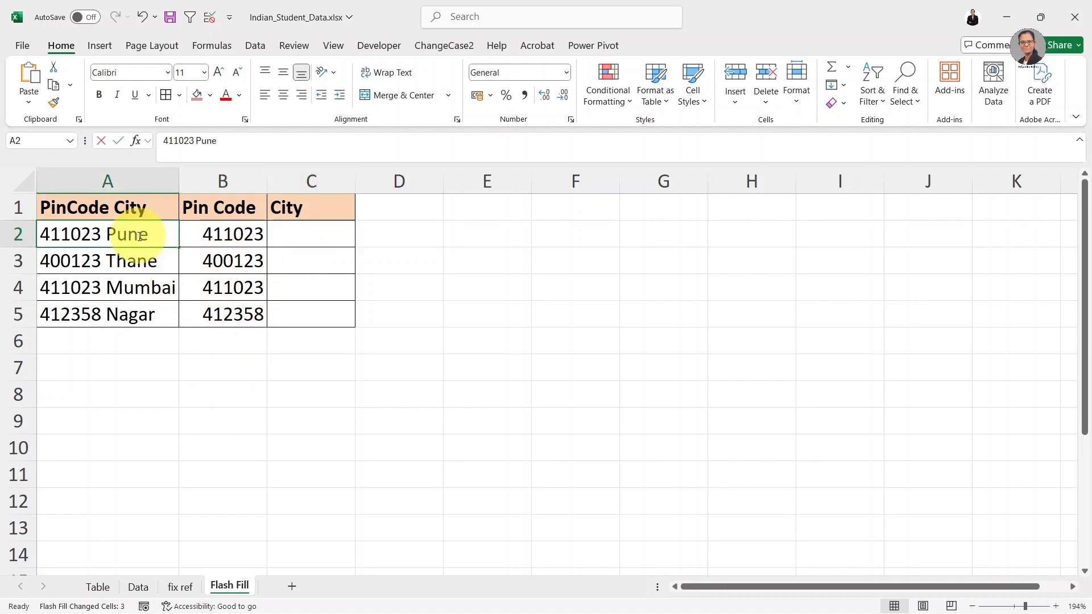
{"action": "left_click_drag", "start_coordinate": [108, 233], "coordinate": [151, 236]}
{"action": "key", "text": "ctrl+c"}
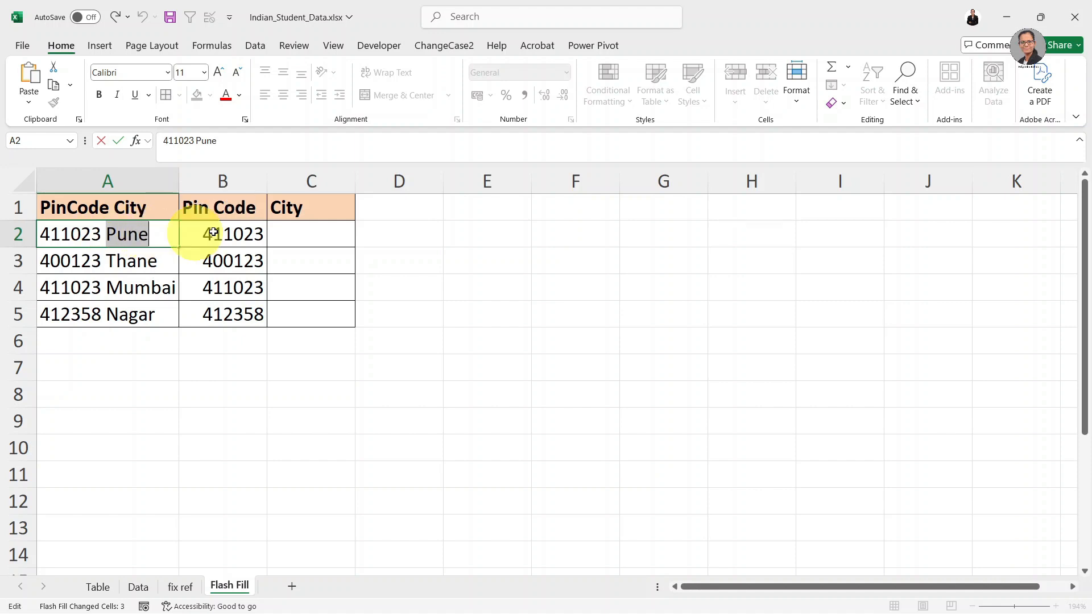
{"action": "left_click", "coordinate": [283, 233]}
{"action": "key", "text": "ctrl+v"}
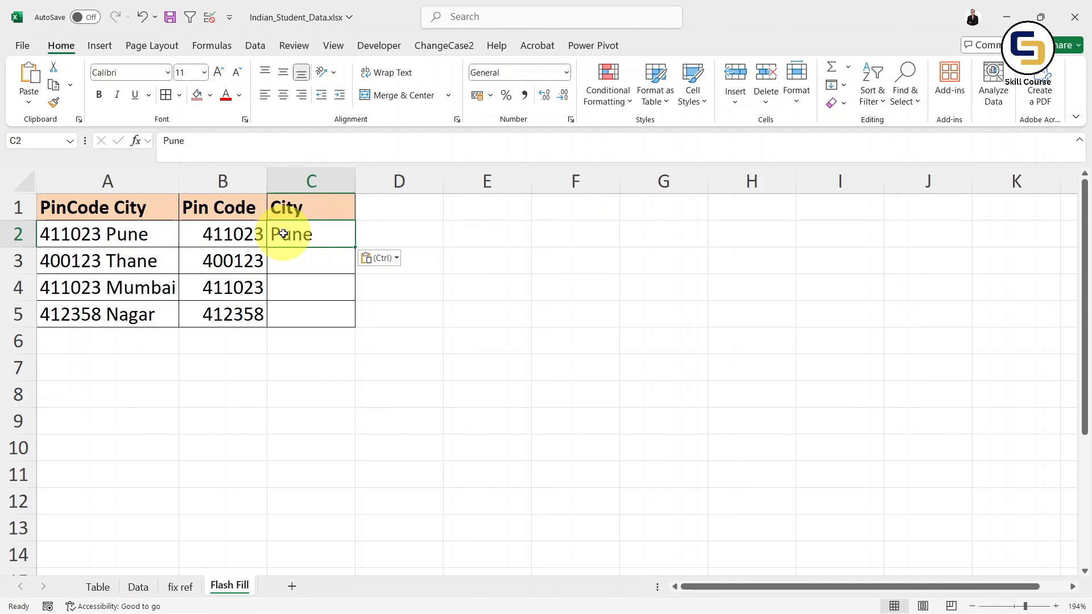
{"action": "key", "text": "ctrl+e"}
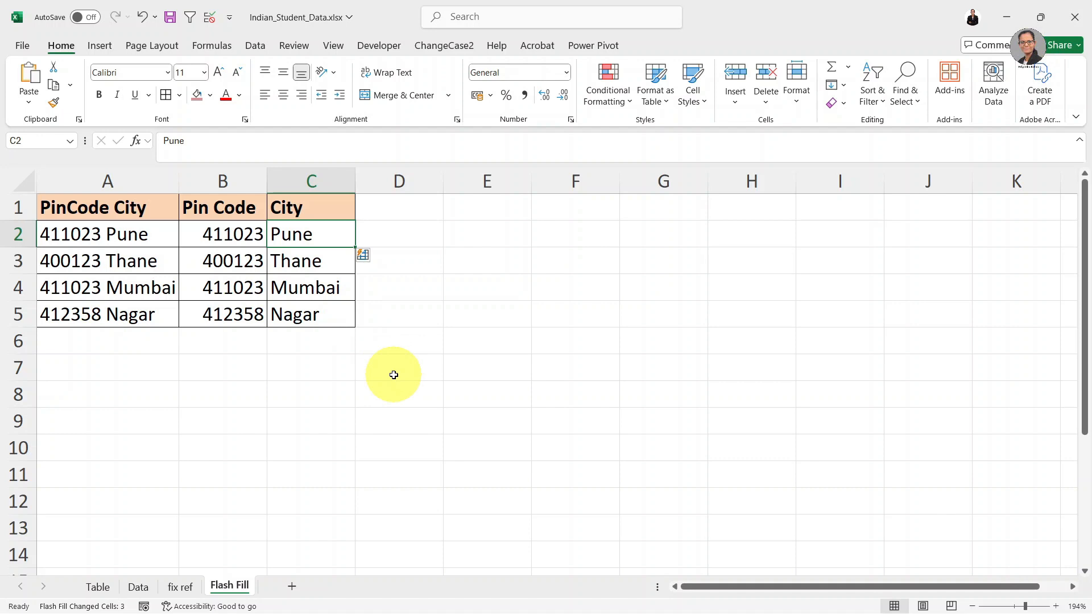
On the fix ref sheet, total the Marks column in cell B12 with AutoSum over B2:B11
{"action": "left_click", "coordinate": [175, 587]}
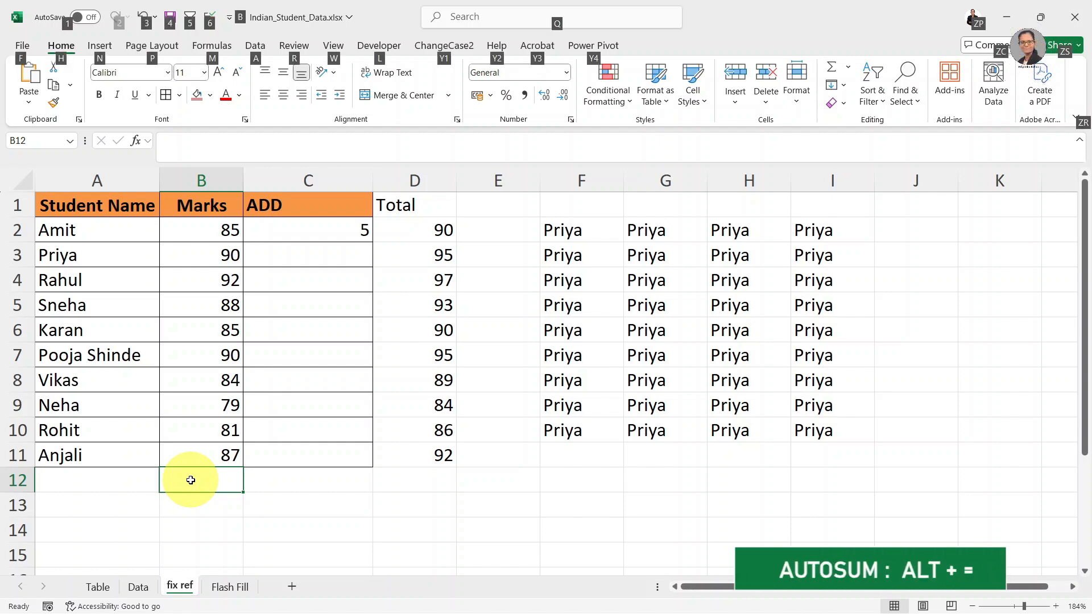
{"action": "key", "text": "alt+equal"}
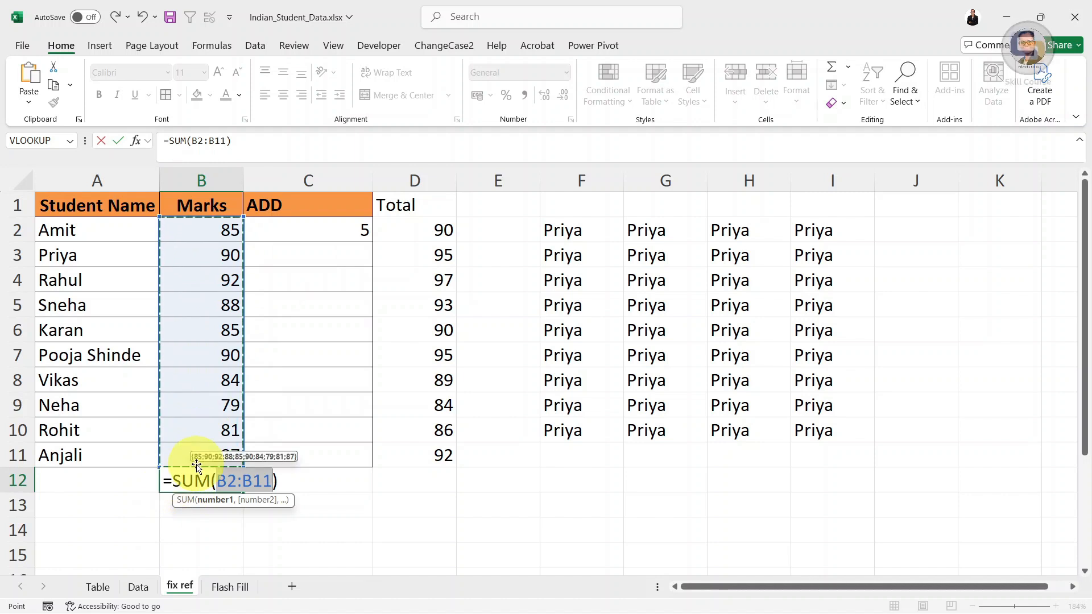
{"action": "key", "text": "Return"}
{"action": "left_click", "coordinate": [216, 487]}
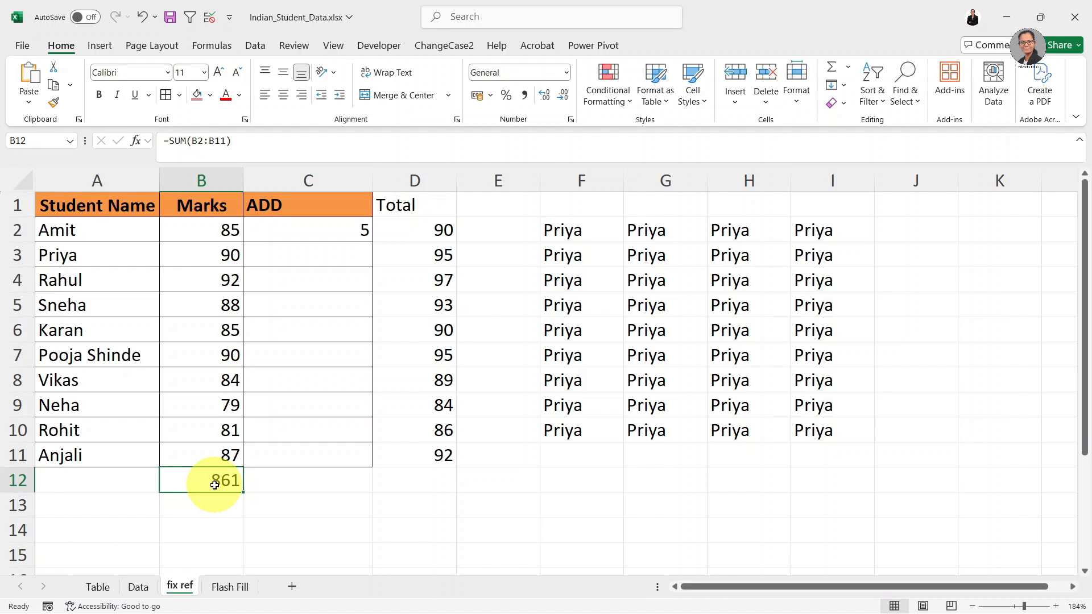
{"action": "left_click", "coordinate": [305, 498]}
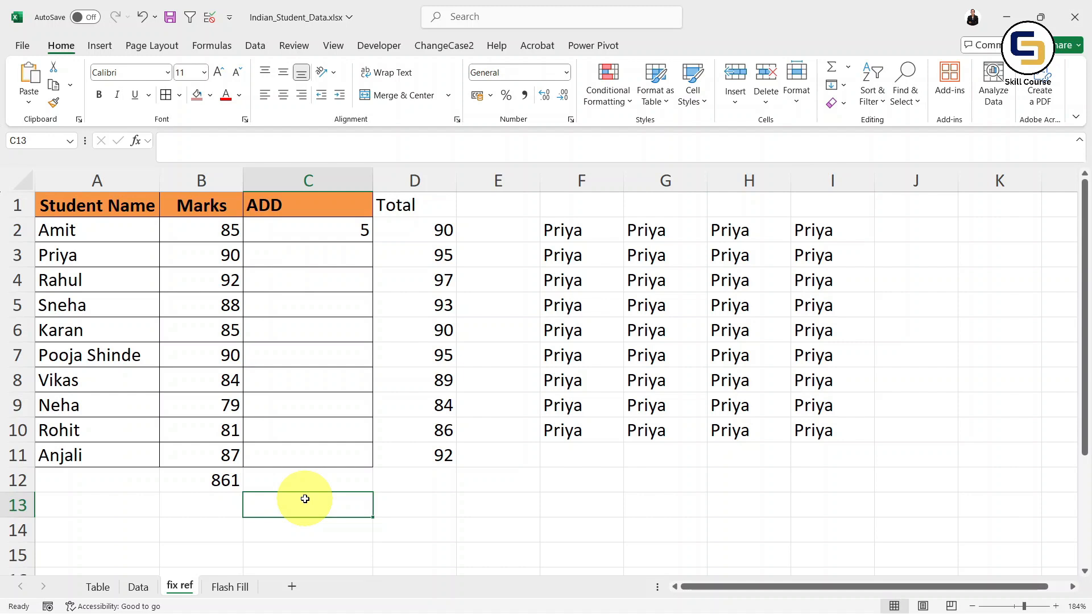
{"action": "left_click", "coordinate": [311, 335]}
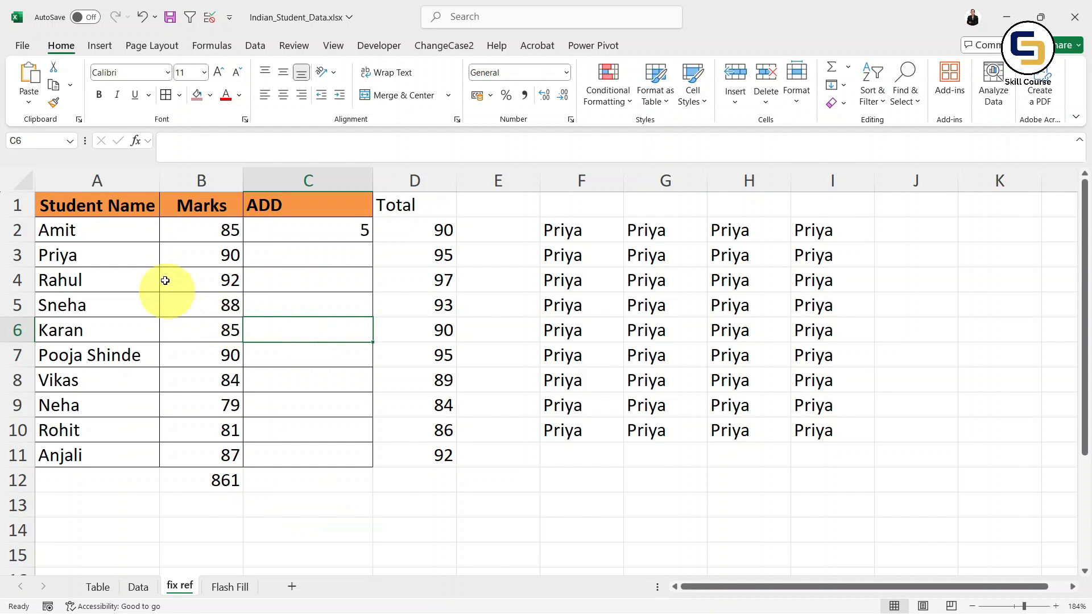
Change the font color of the student name in cell A2 to a dark orange theme color
{"action": "left_click", "coordinate": [77, 230]}
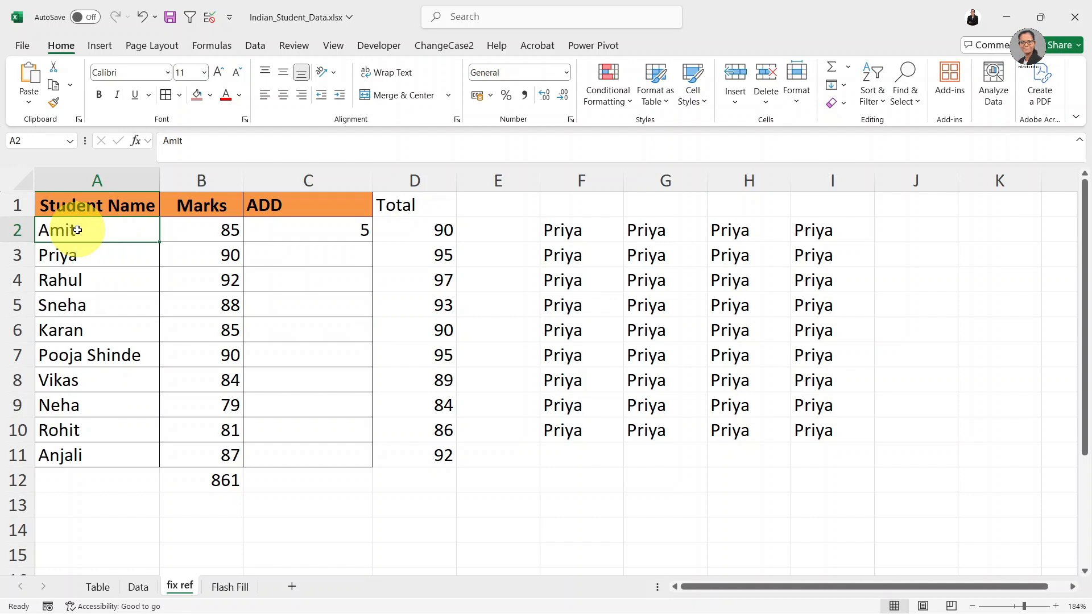
{"action": "key", "text": "alt"}
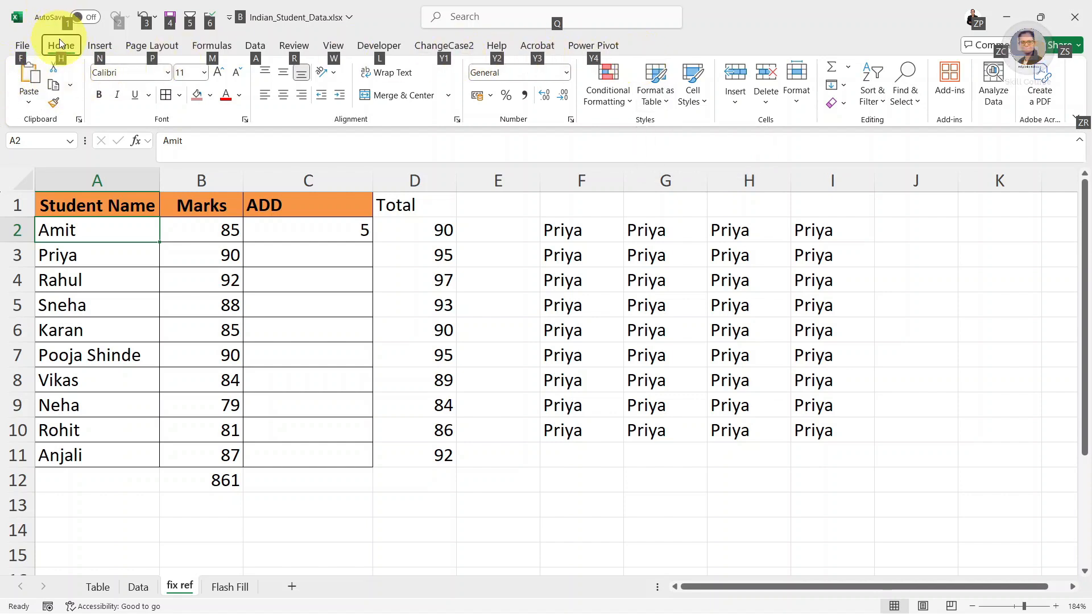
{"action": "key", "text": "h"}
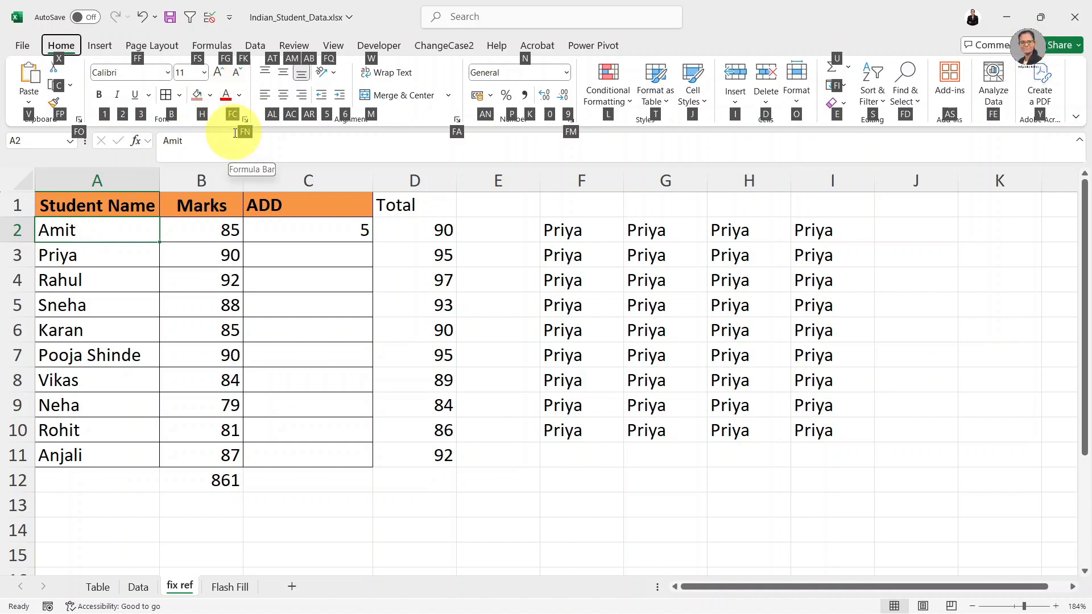
{"action": "key", "text": "f"}
{"action": "key", "text": "c"}
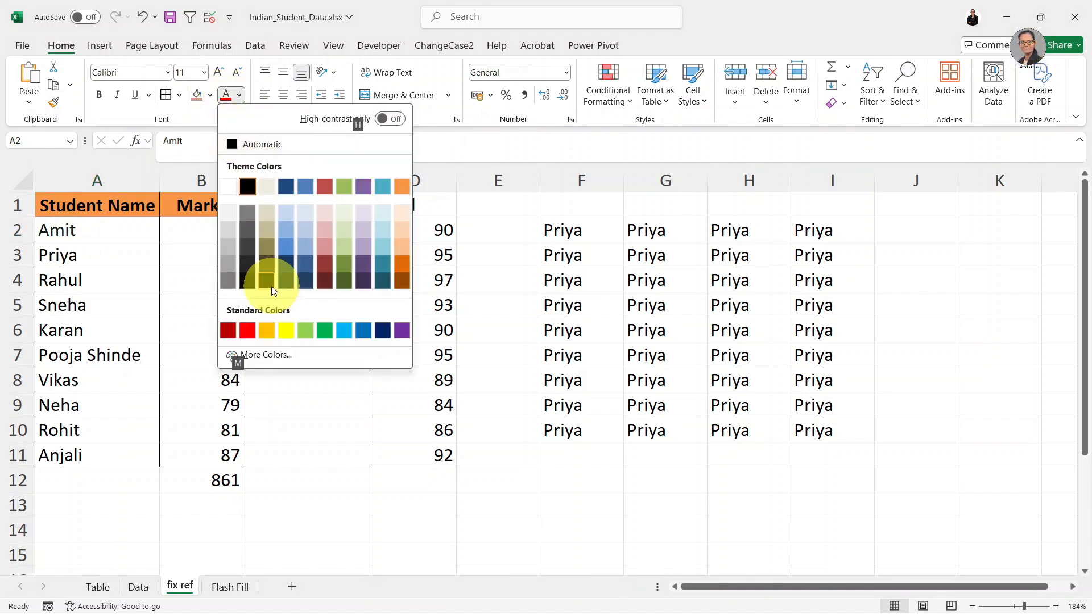
{"action": "key", "text": "Right"}
{"action": "key", "text": "Tab"}
{"action": "key", "text": "Tab"}
{"action": "key", "text": "Tab"}
{"action": "key", "text": "Tab"}
{"action": "key", "text": "Tab"}
{"action": "key", "text": "Down"}
{"action": "key", "text": "Down"}
{"action": "key", "text": "Down"}
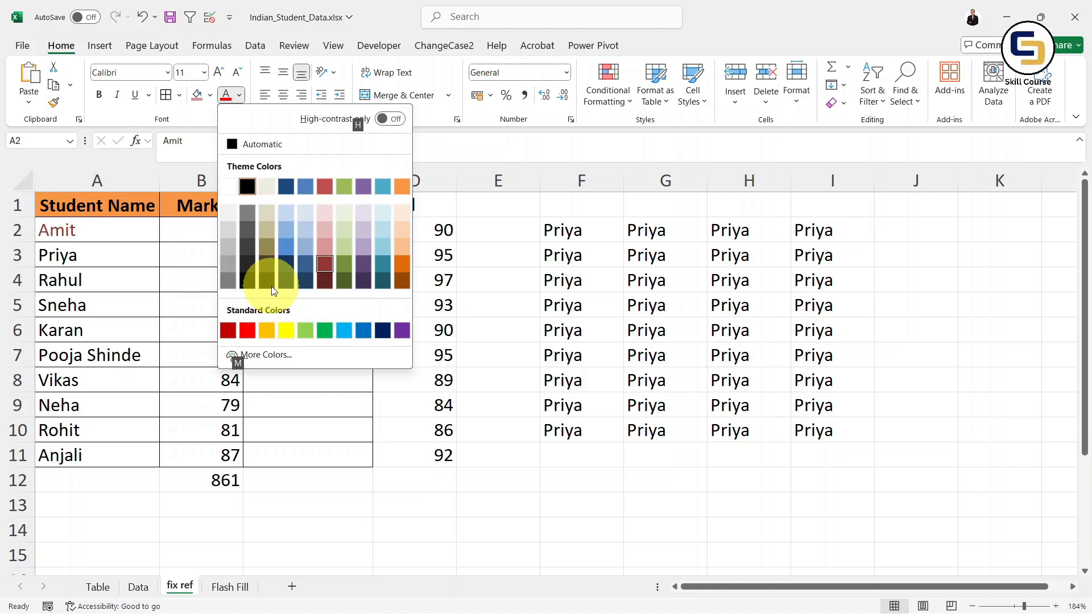
{"action": "key", "text": "Tab"}
{"action": "key", "text": "Right"}
{"action": "key", "text": "Return"}
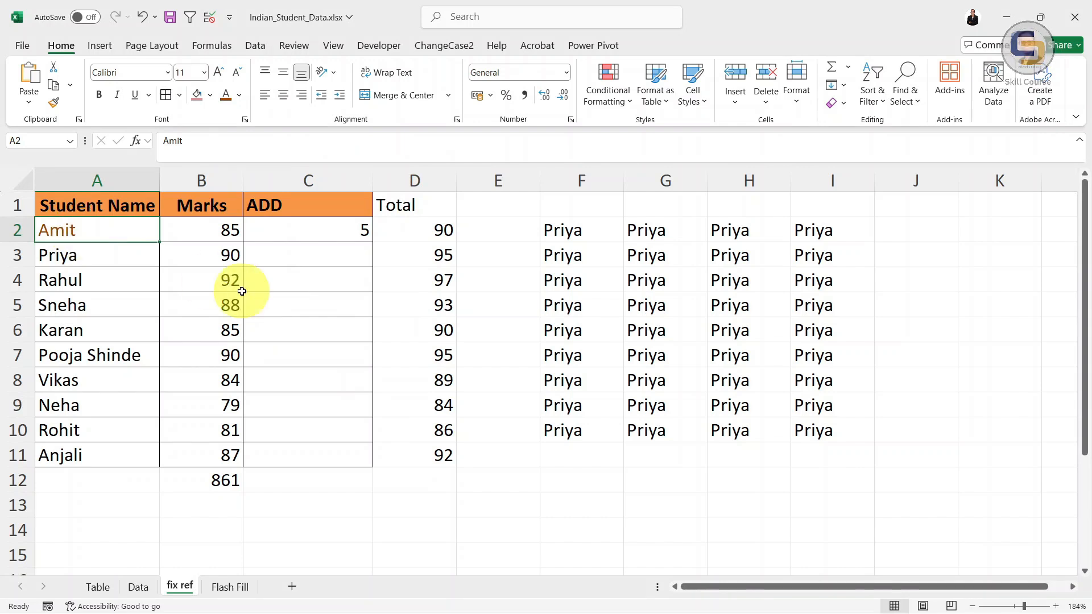
Remove all borders from the student table range A1:C11
{"action": "left_click", "coordinate": [215, 287]}
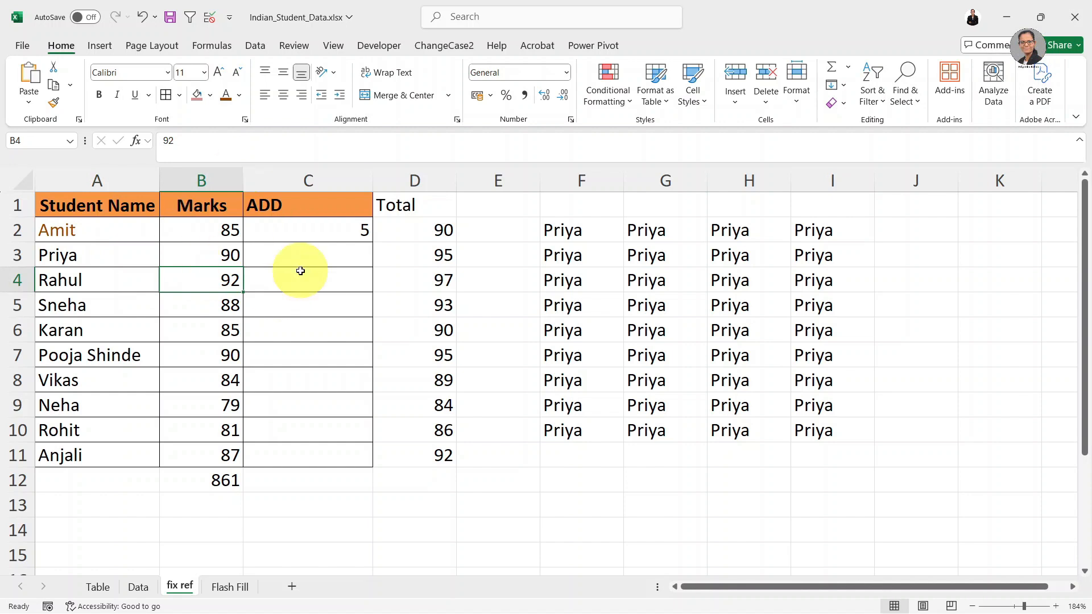
{"action": "left_click_drag", "start_coordinate": [108, 211], "coordinate": [345, 454]}
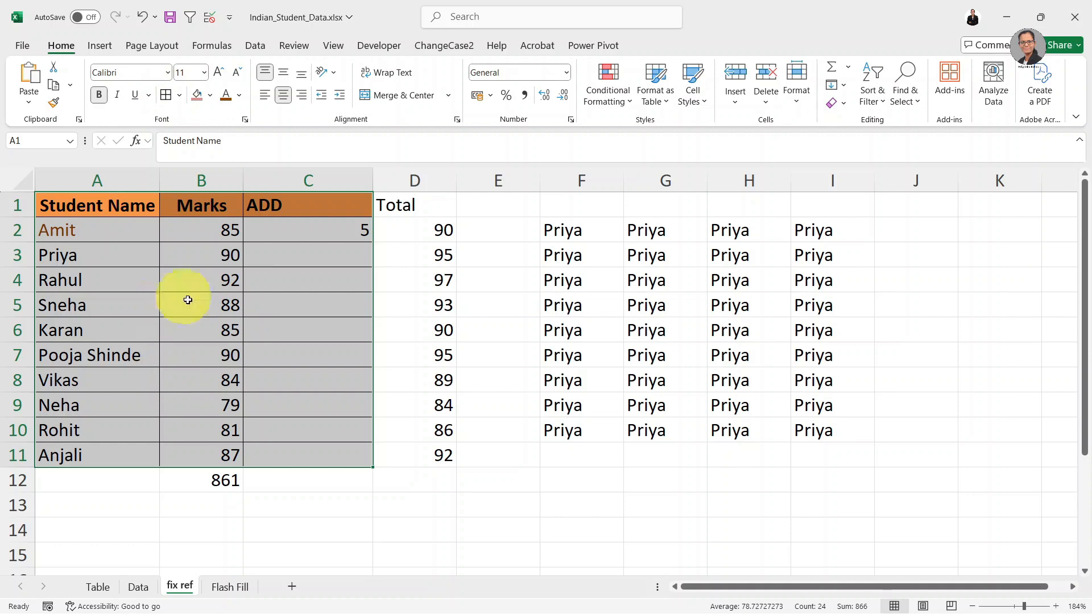
{"action": "left_click", "coordinate": [200, 322]}
{"action": "left_click", "coordinate": [112, 216]}
{"action": "left_click_drag", "start_coordinate": [112, 215], "coordinate": [324, 456]}
{"action": "left_click", "coordinate": [178, 94]}
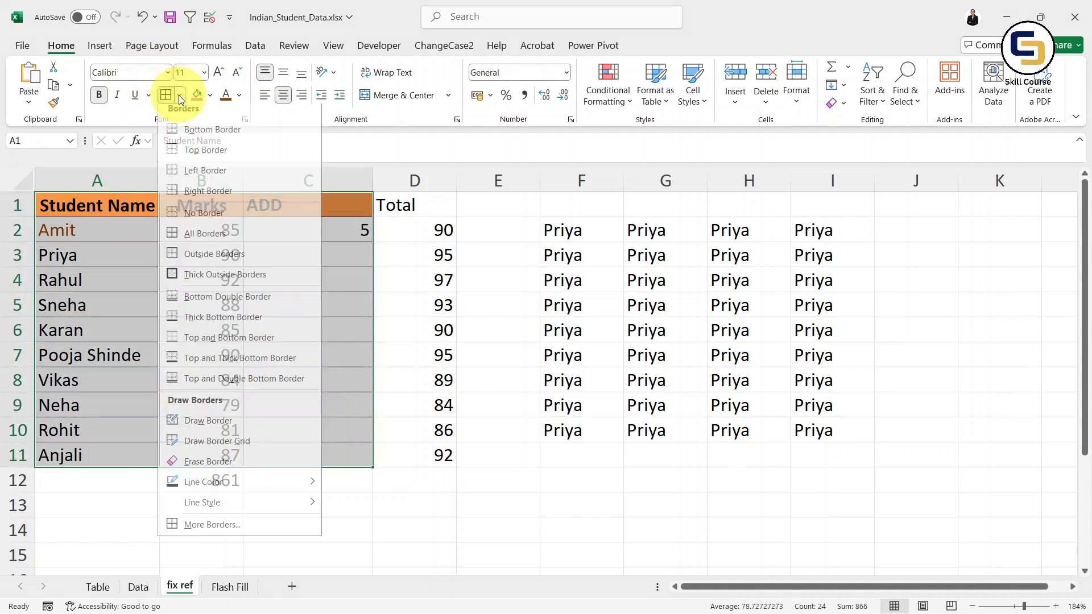
{"action": "left_click", "coordinate": [206, 219]}
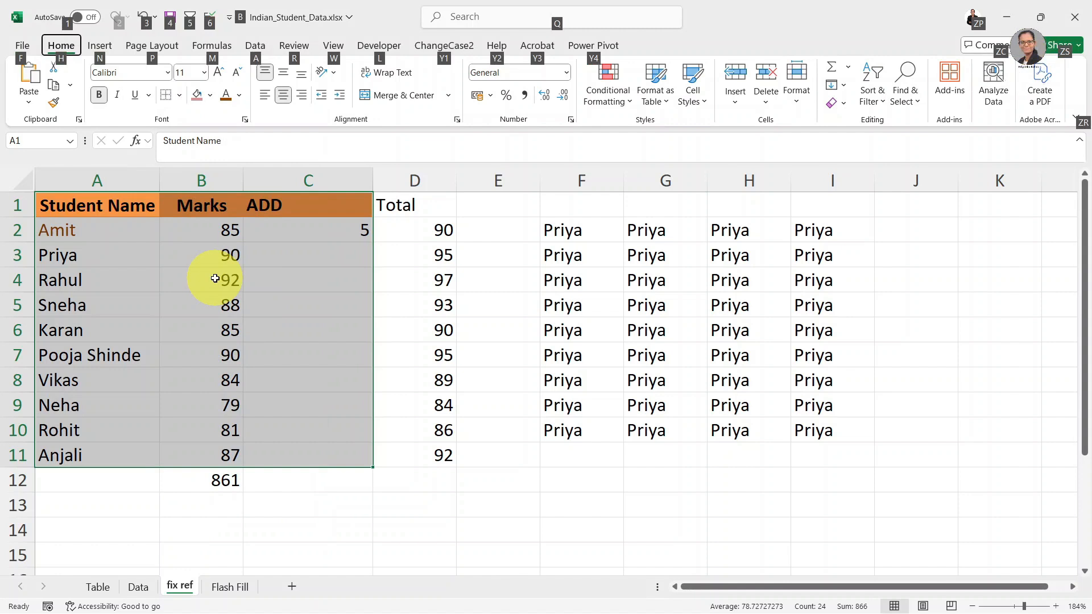
Apply All Borders to the student table range A1:C11
{"action": "key", "text": "alt"}
{"action": "key", "text": "h"}
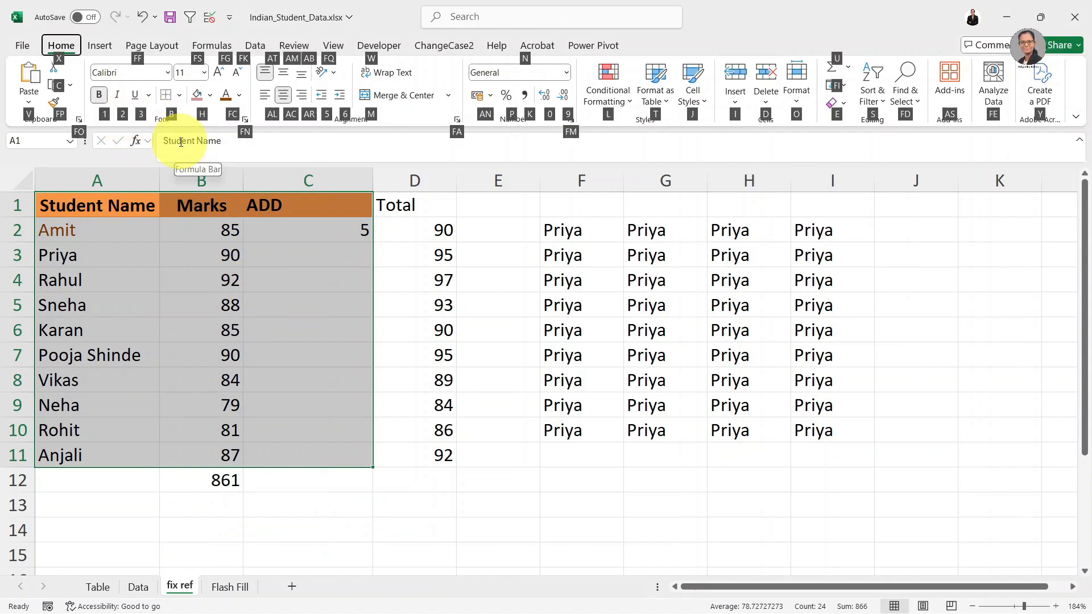
{"action": "key", "text": "b"}
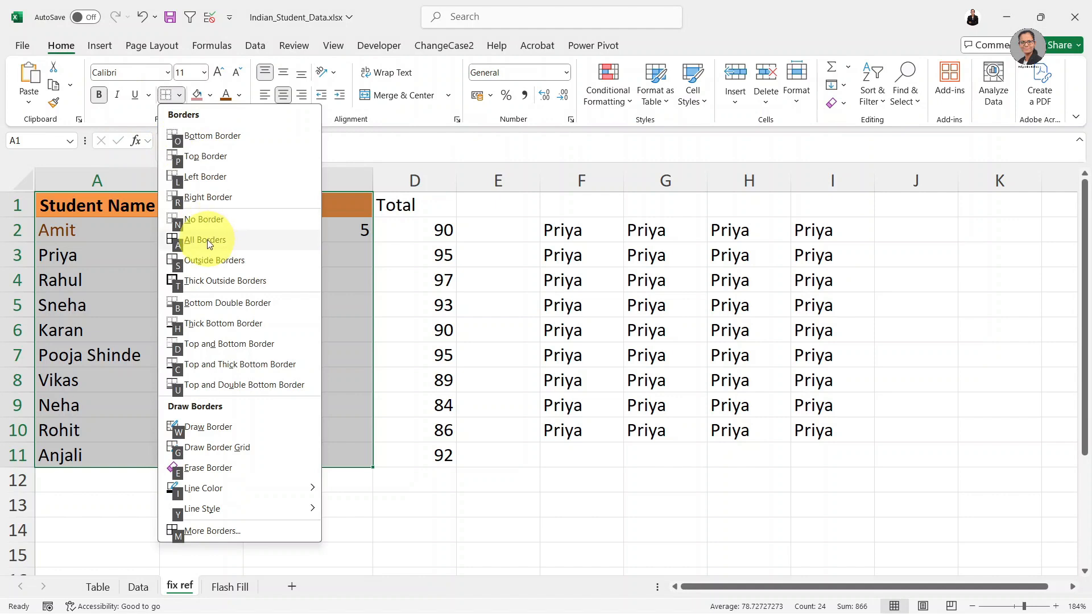
{"action": "key", "text": "a"}
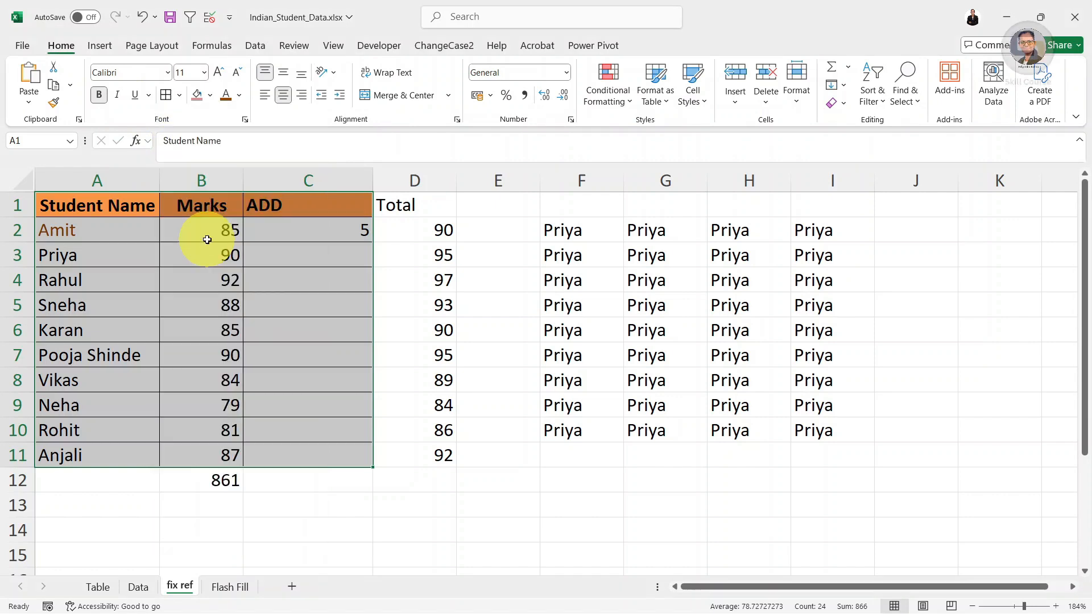